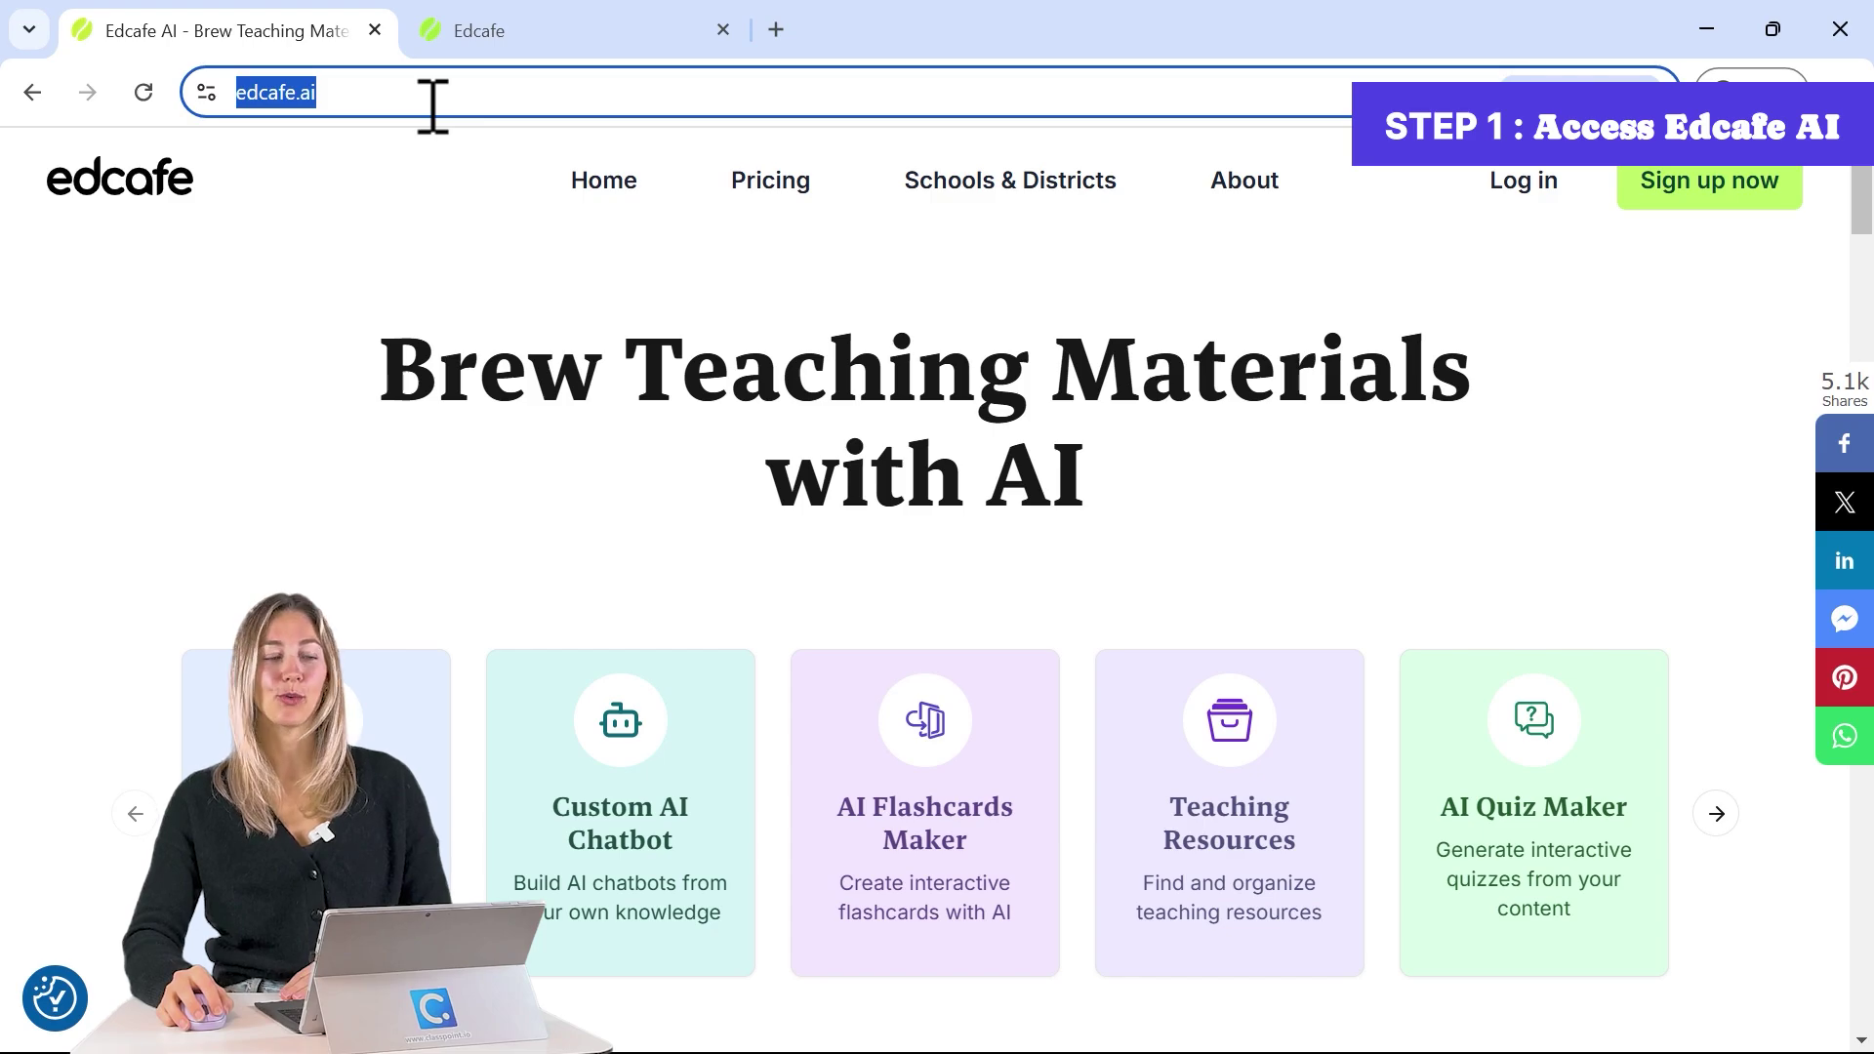
Switch to the signed-in Edcafe app and start creating a new Quiz.
left_click(424, 105)
left_click_drag(486, 98, 220, 136)
left_click(411, 179)
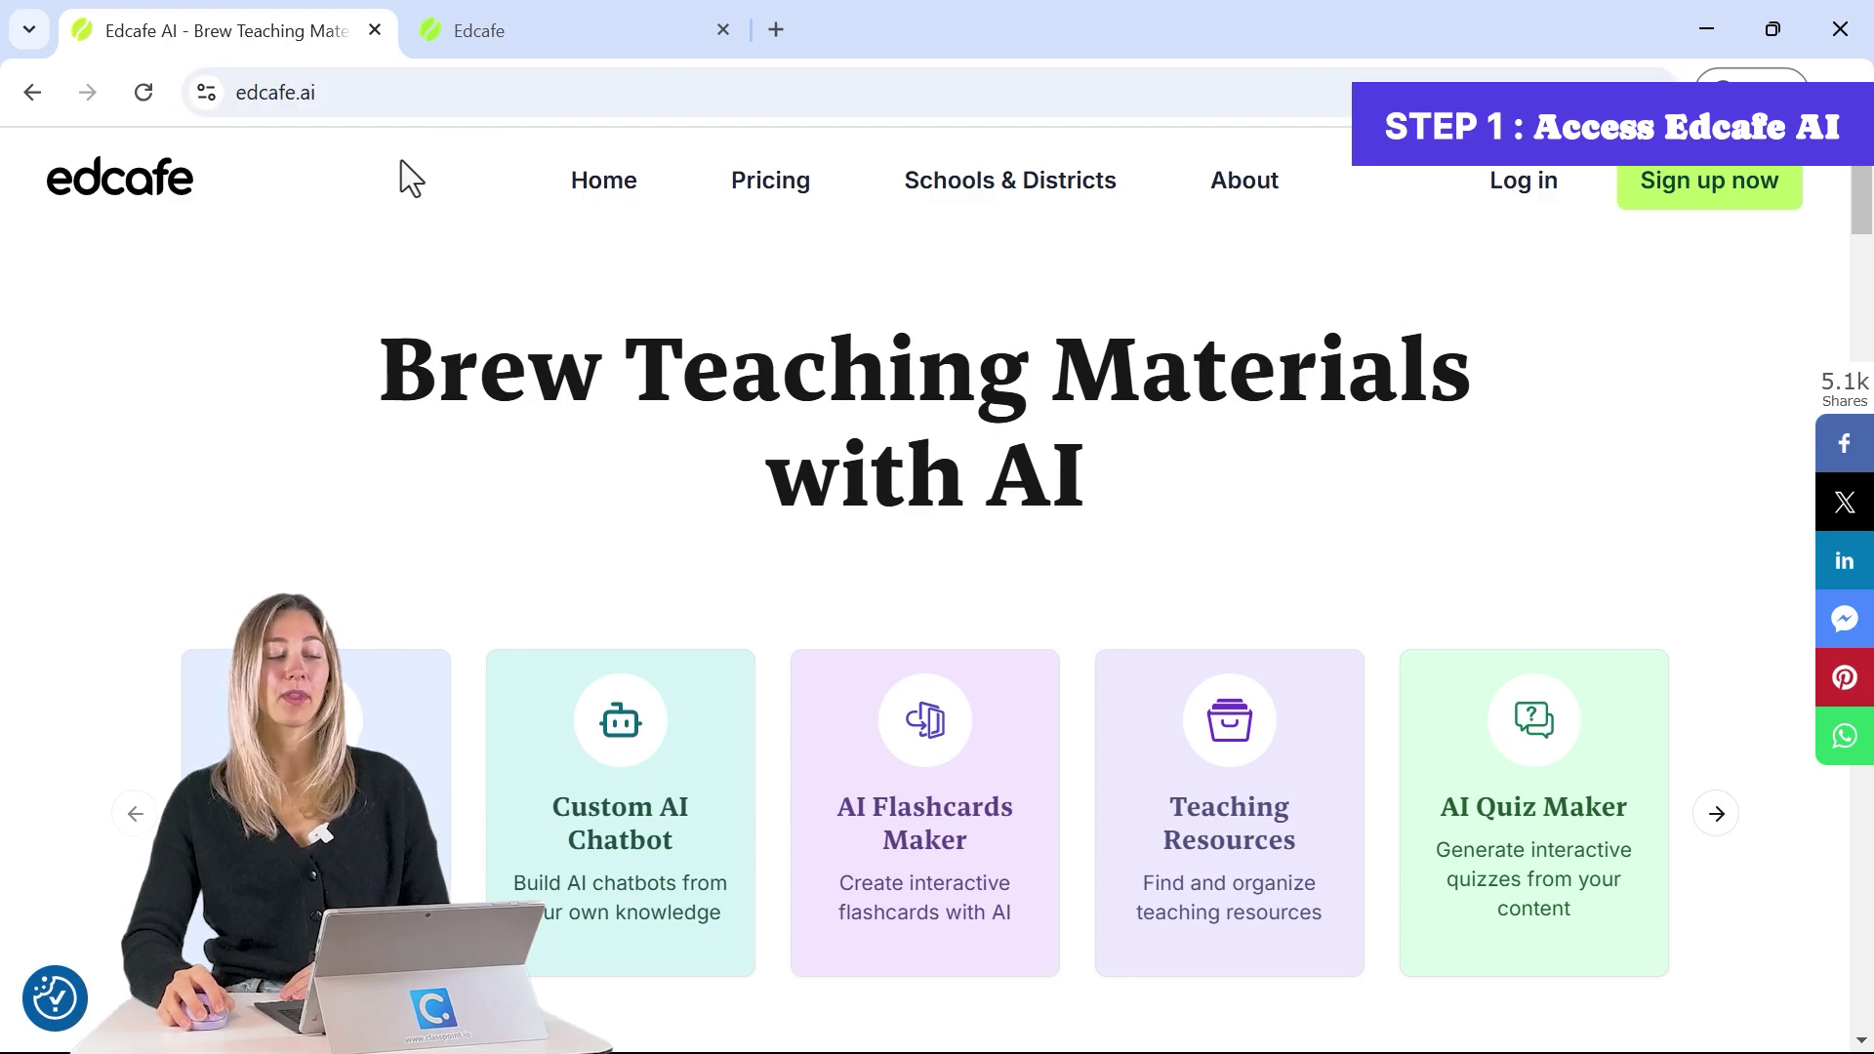
left_click(477, 47)
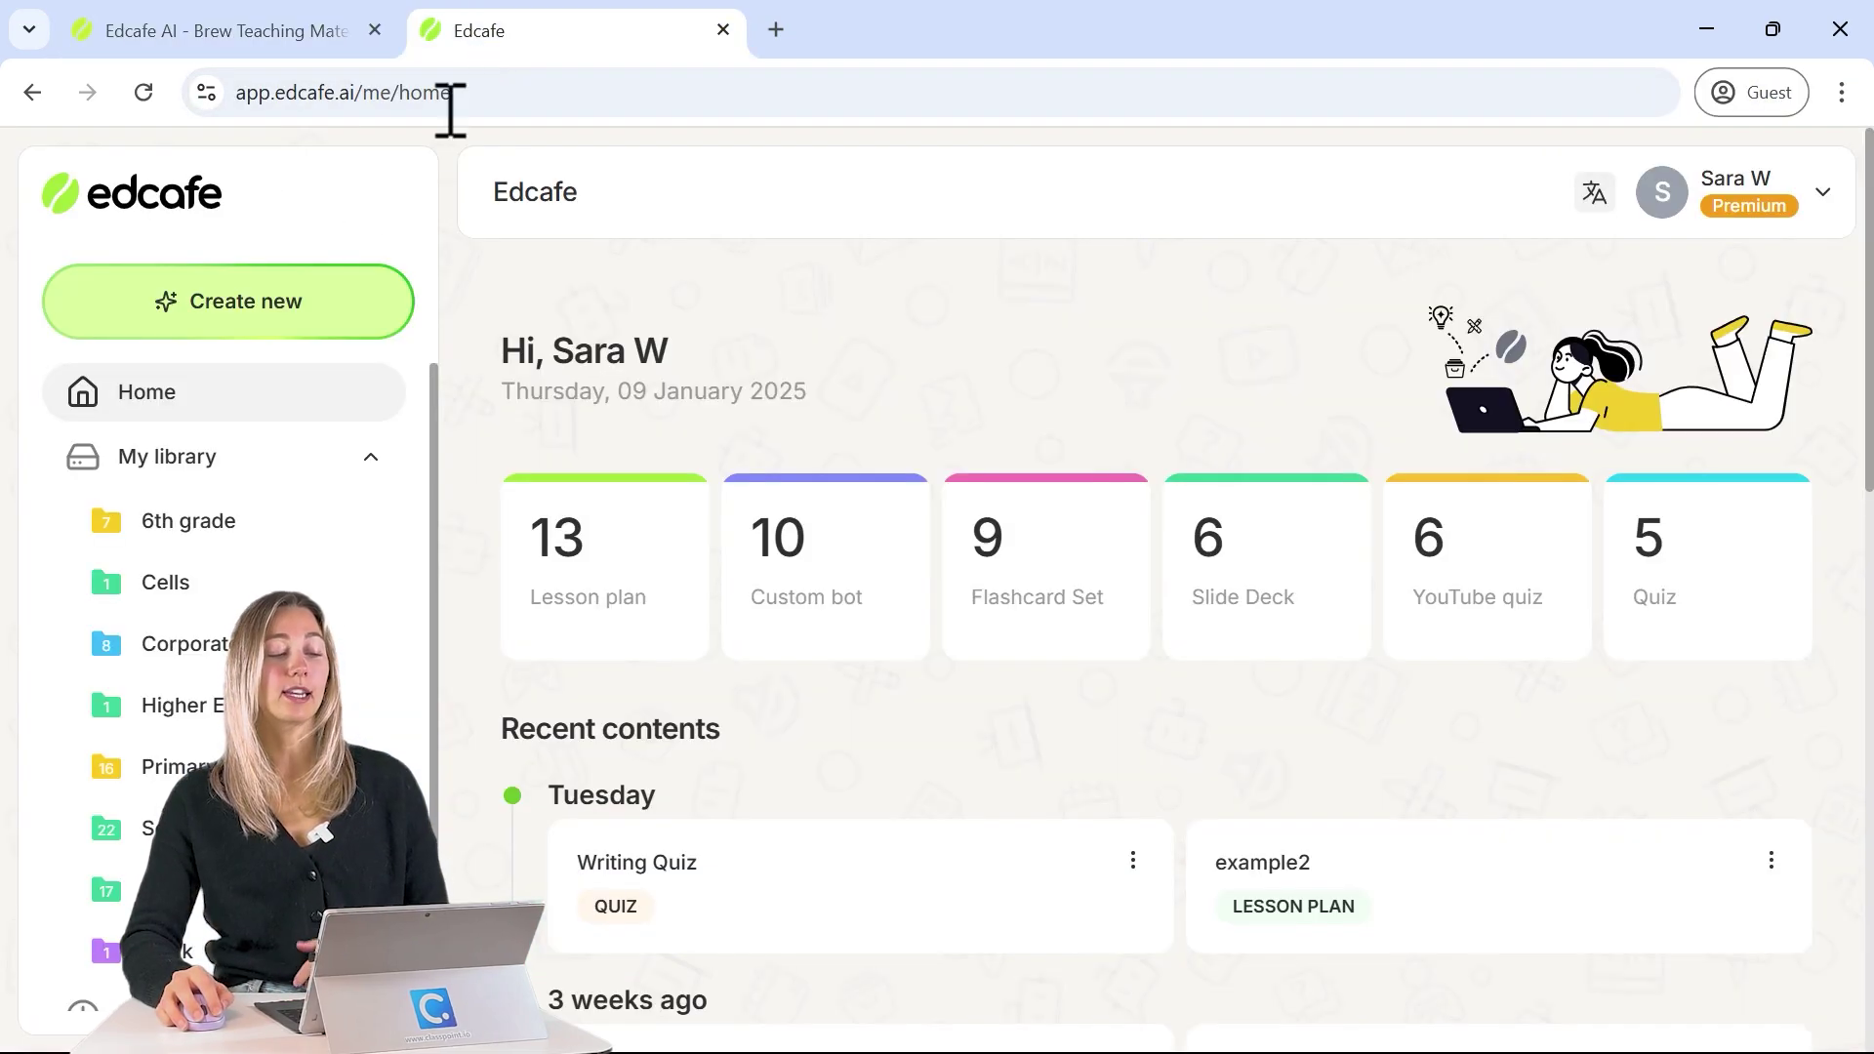
left_click(371, 322)
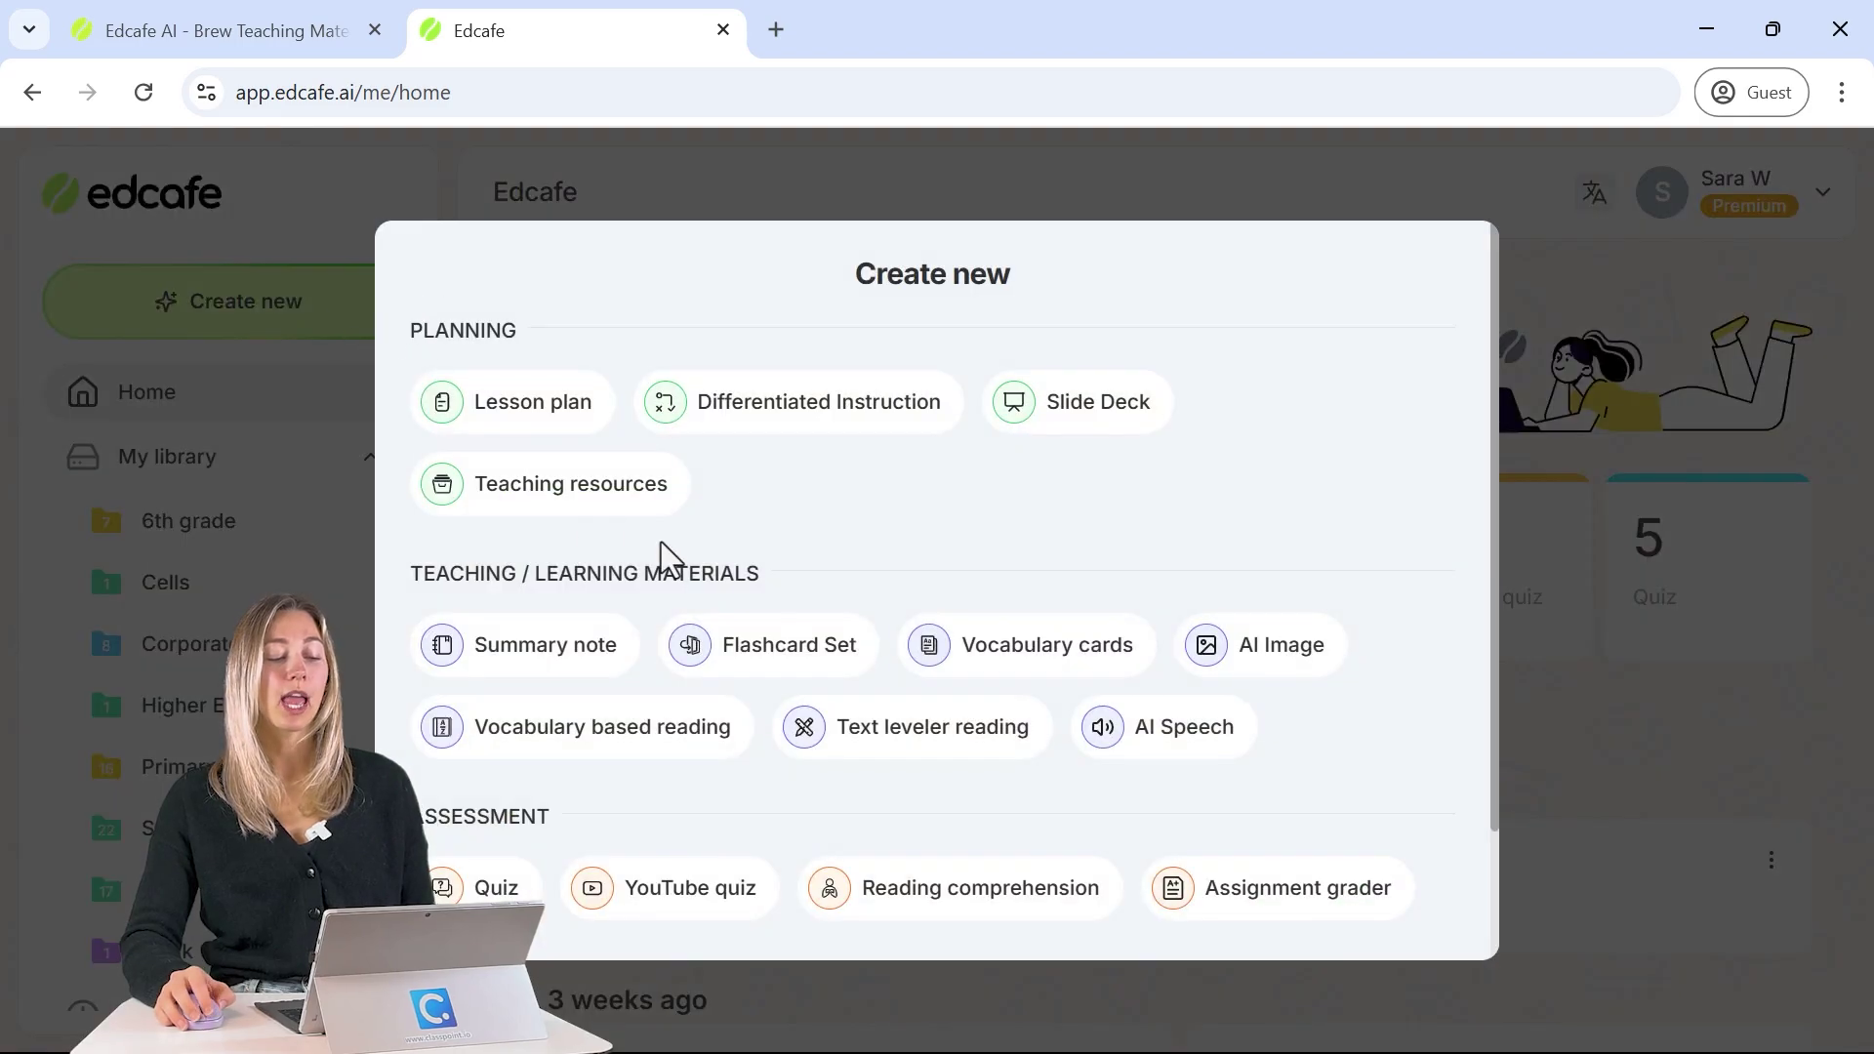
scroll(586, 635, "down", 2)
left_click(483, 752)
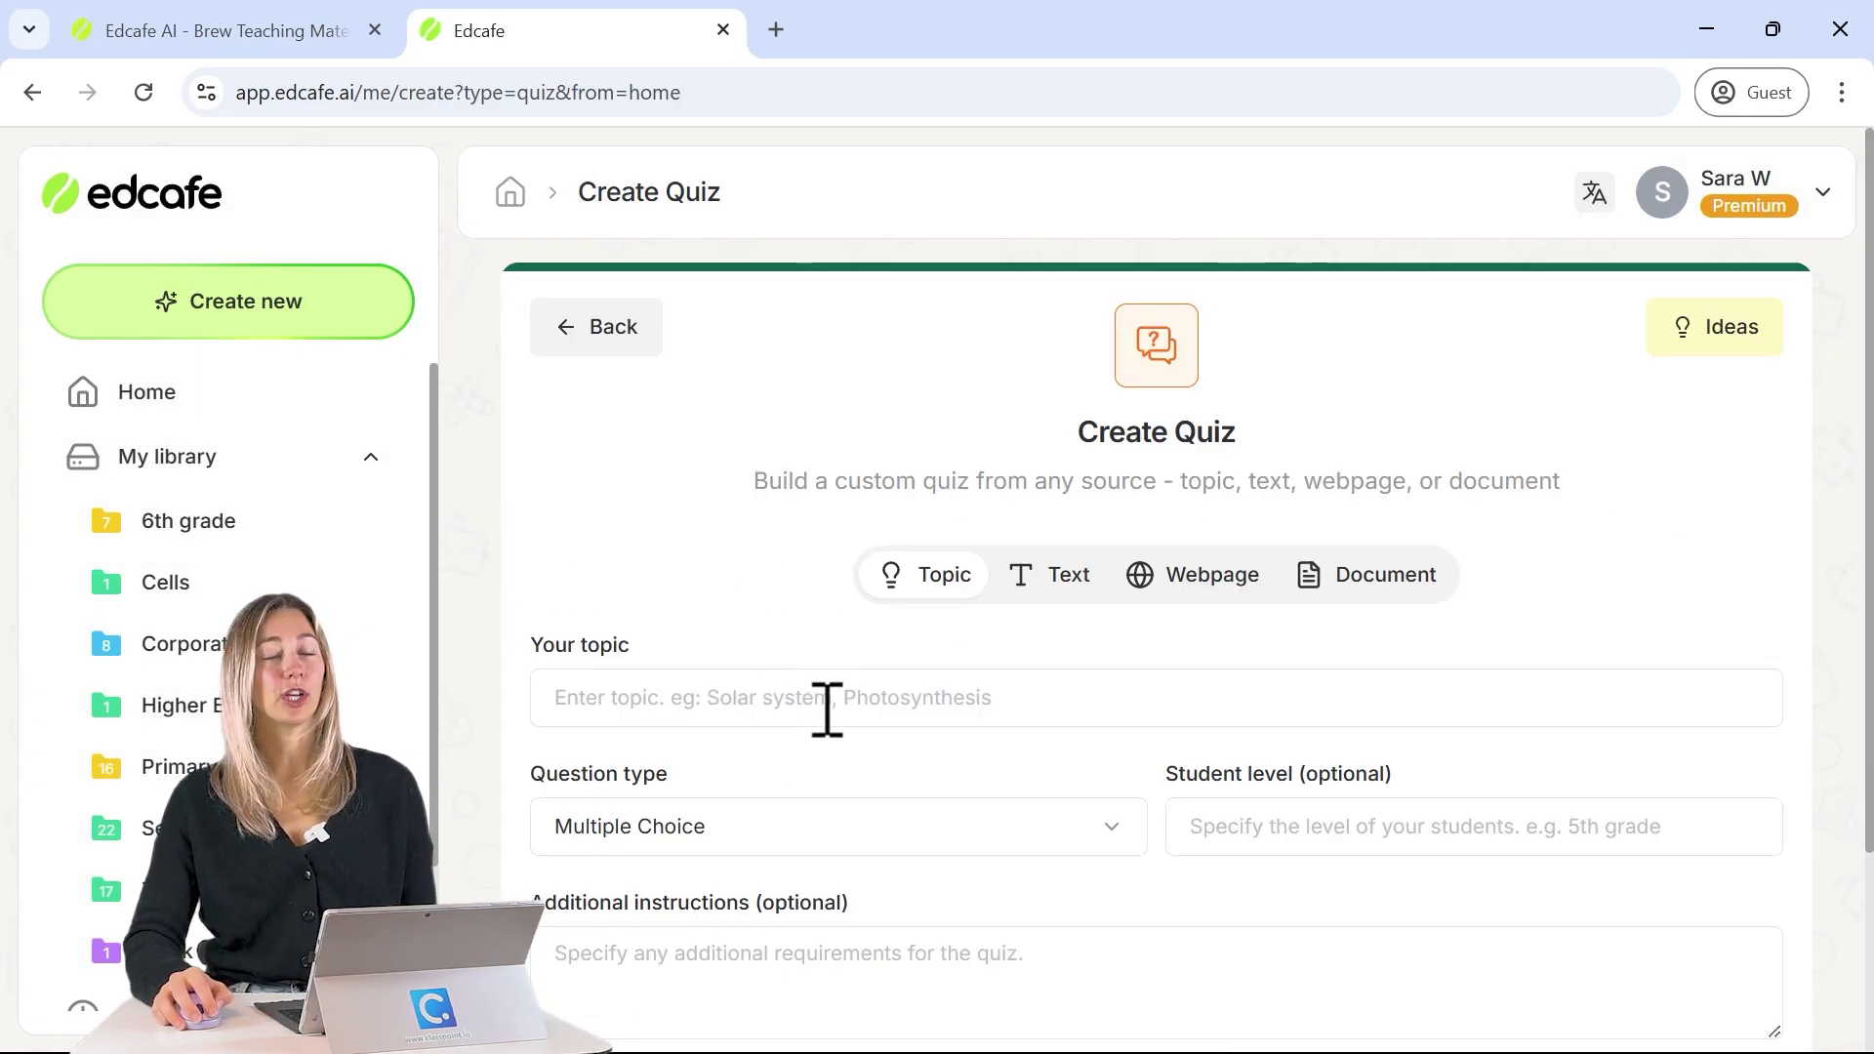
Examine the Text, Webpage and Document quiz sources and the optional form fields, and return to the Topic source.
left_click(1072, 595)
left_click(1249, 598)
left_click(1376, 598)
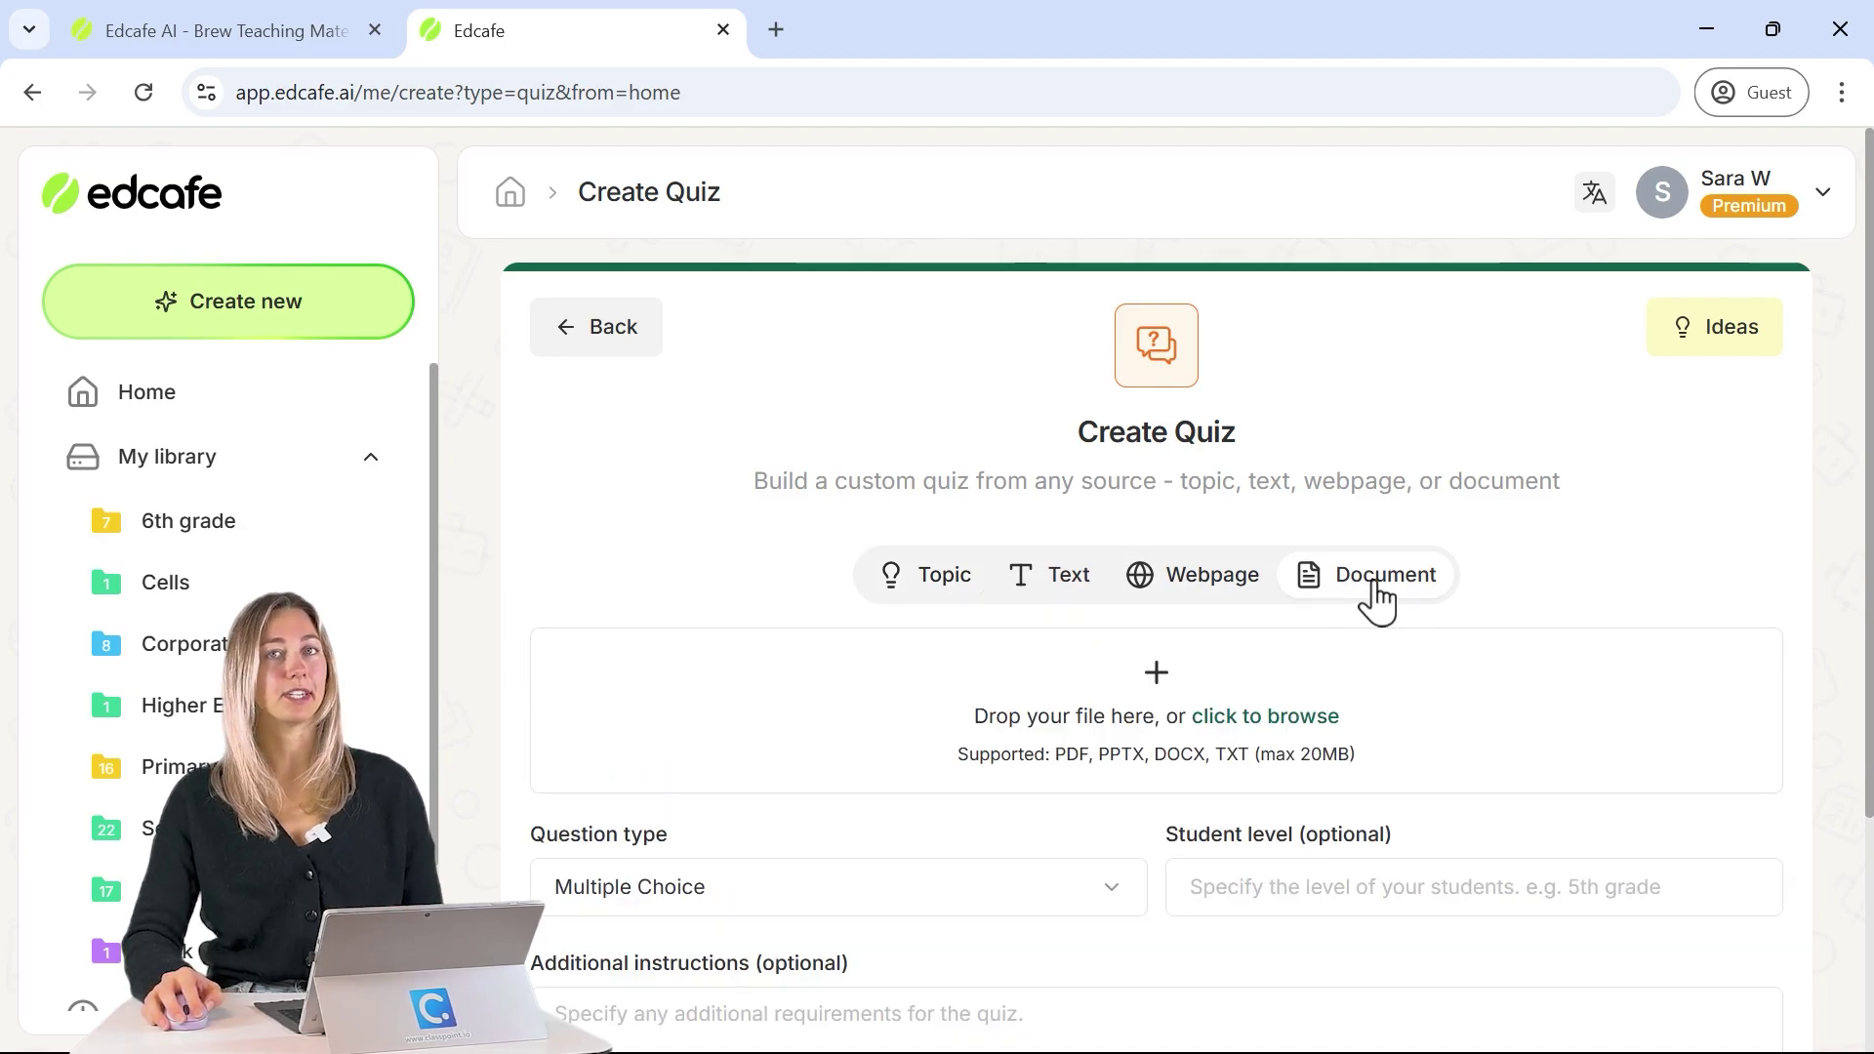
scroll(1376, 600, "down", 3)
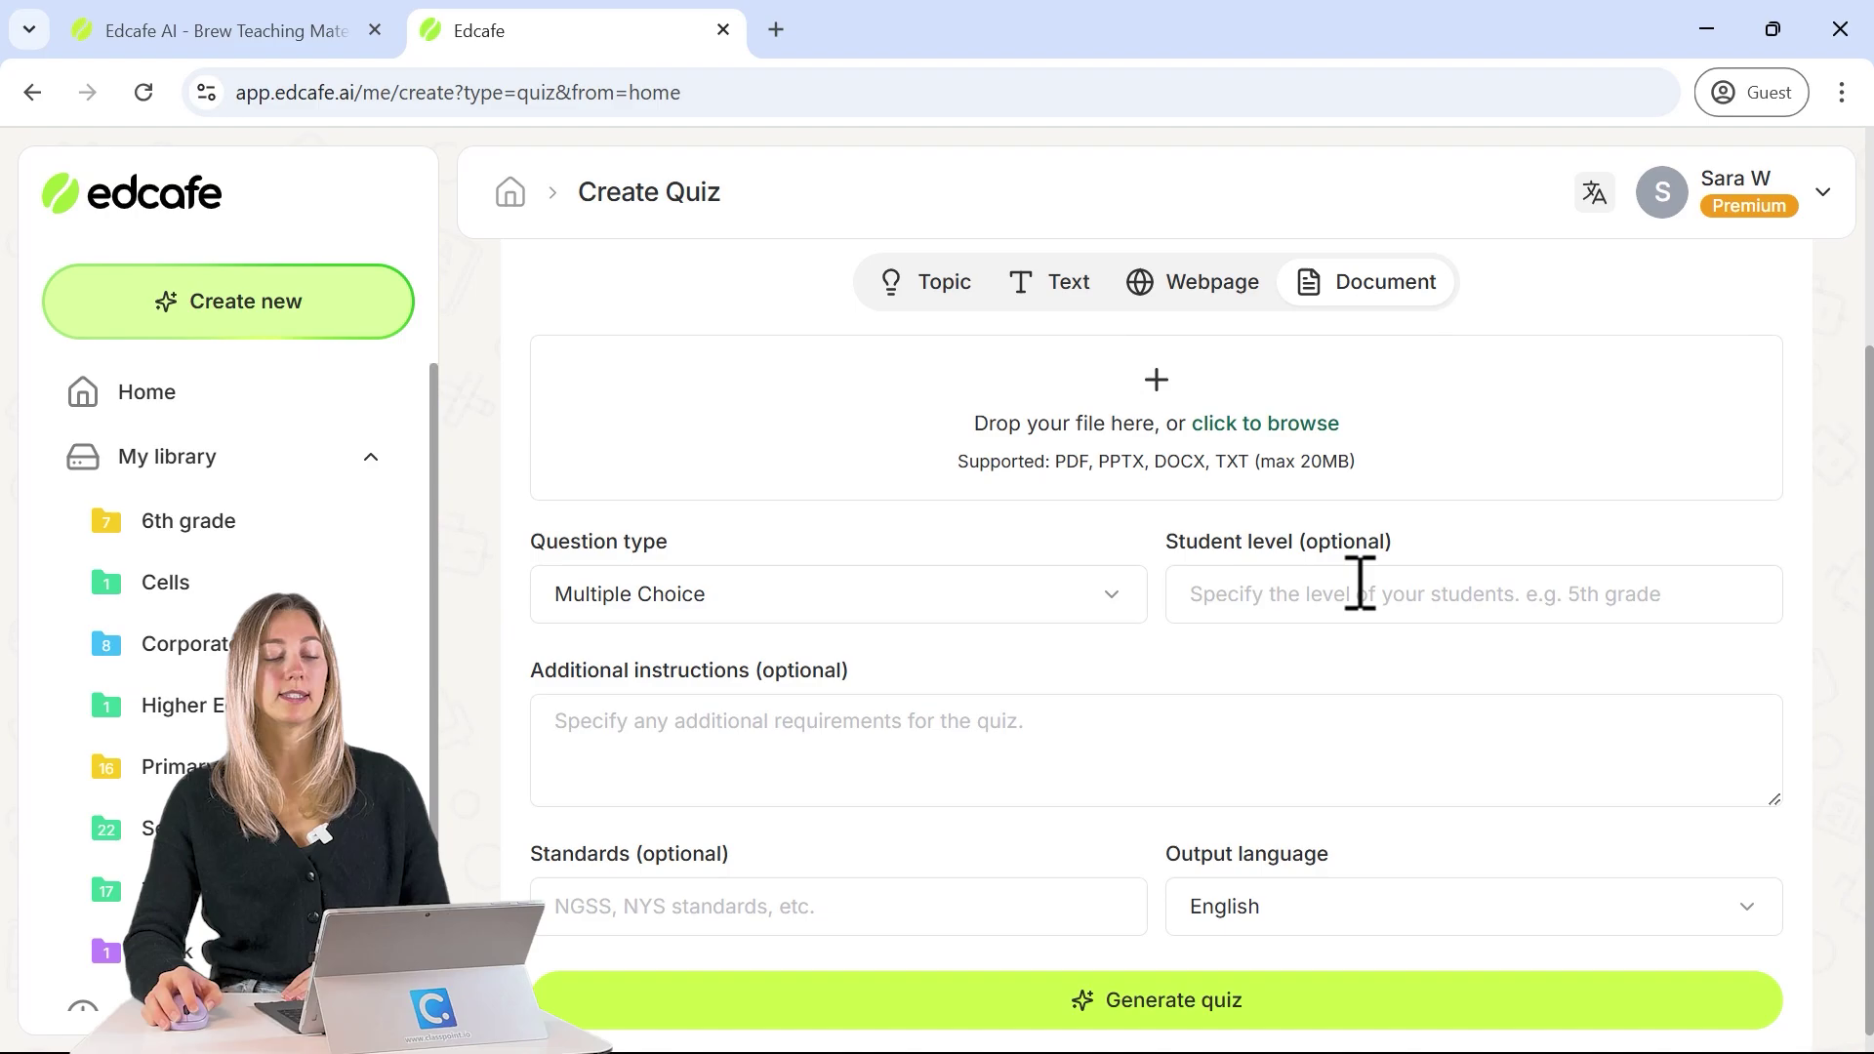
left_click(1386, 594)
left_click(918, 927)
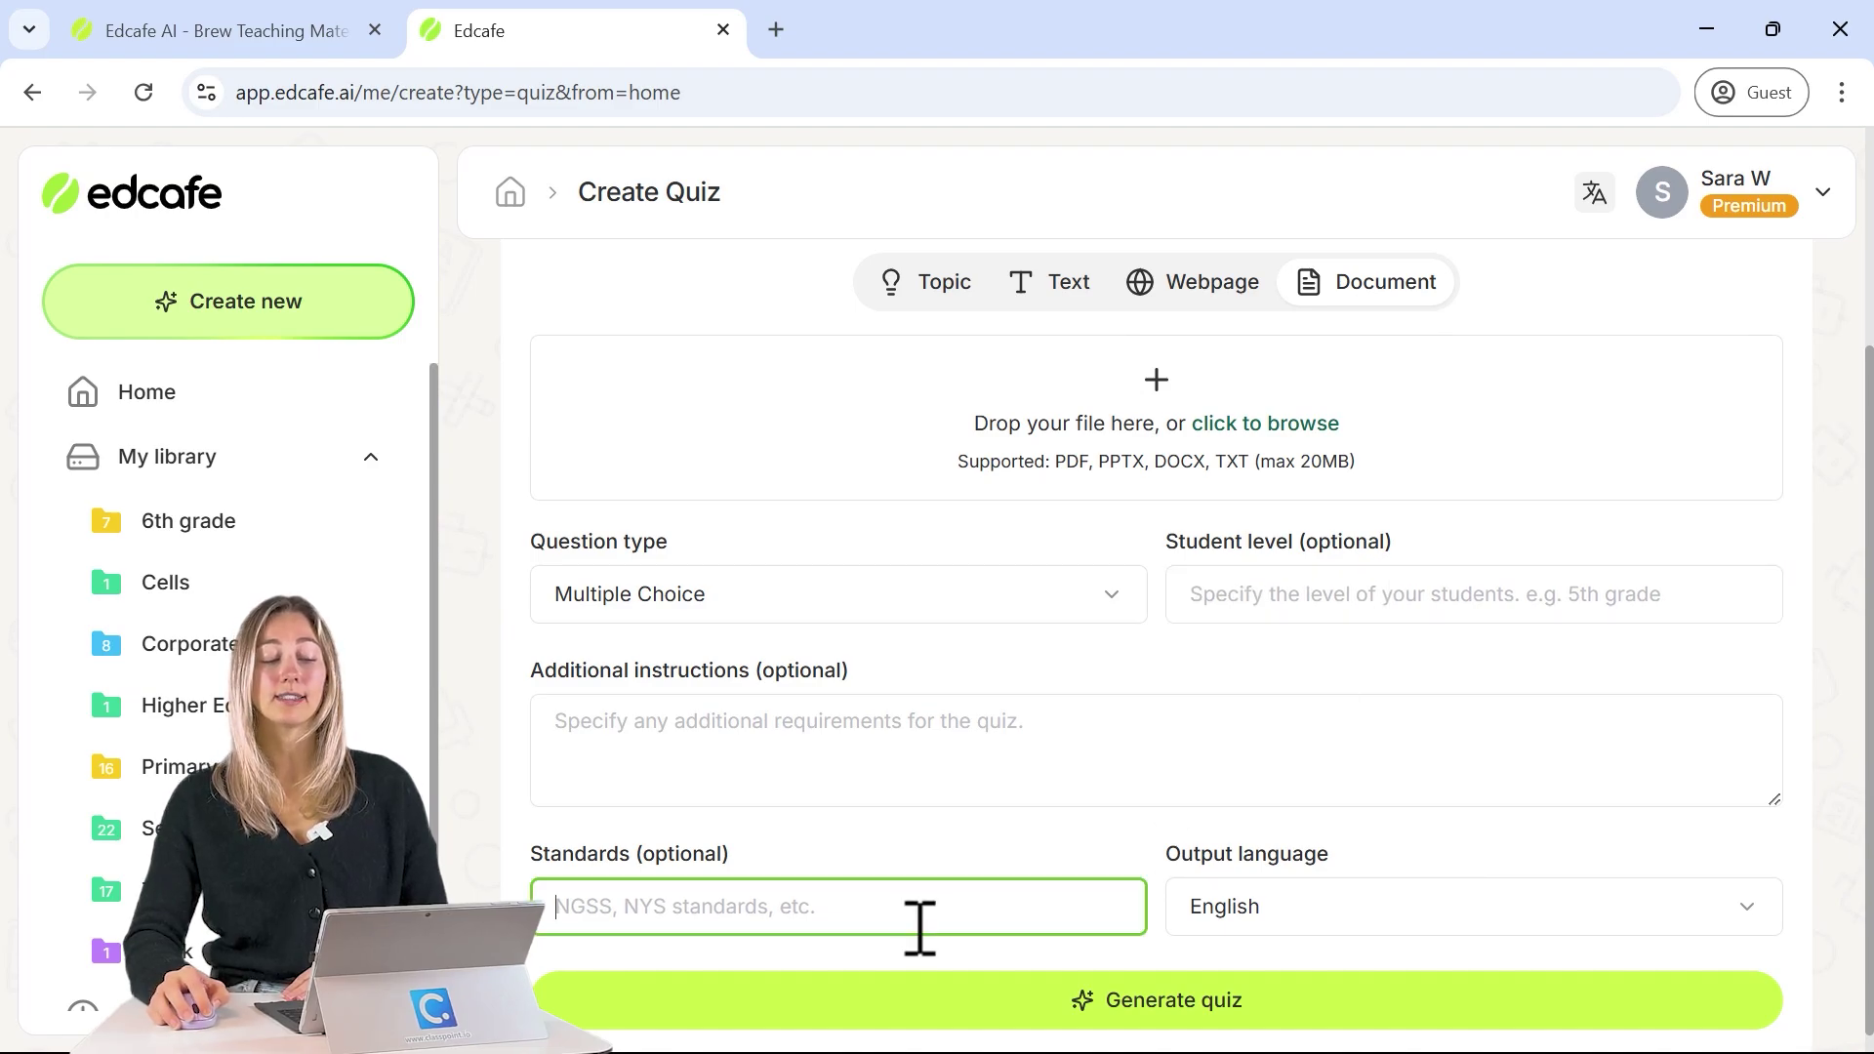
left_click(984, 761)
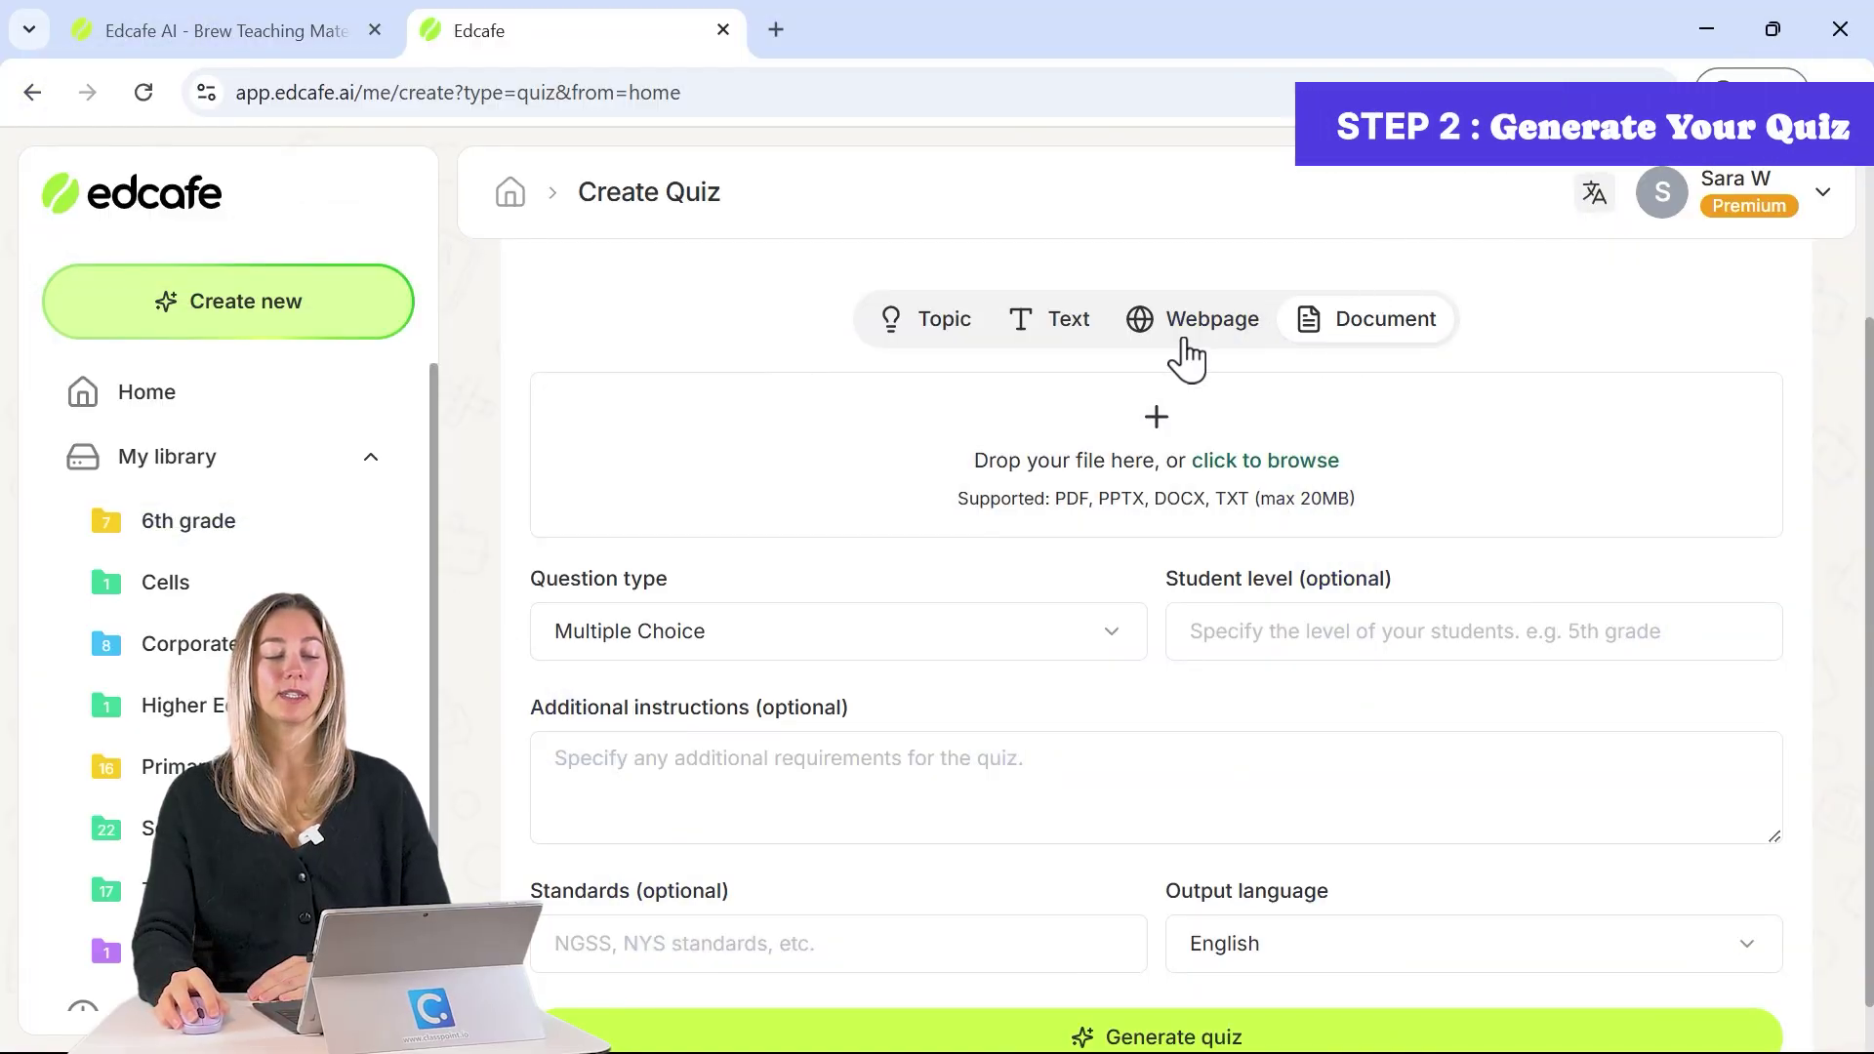
left_click(1189, 352)
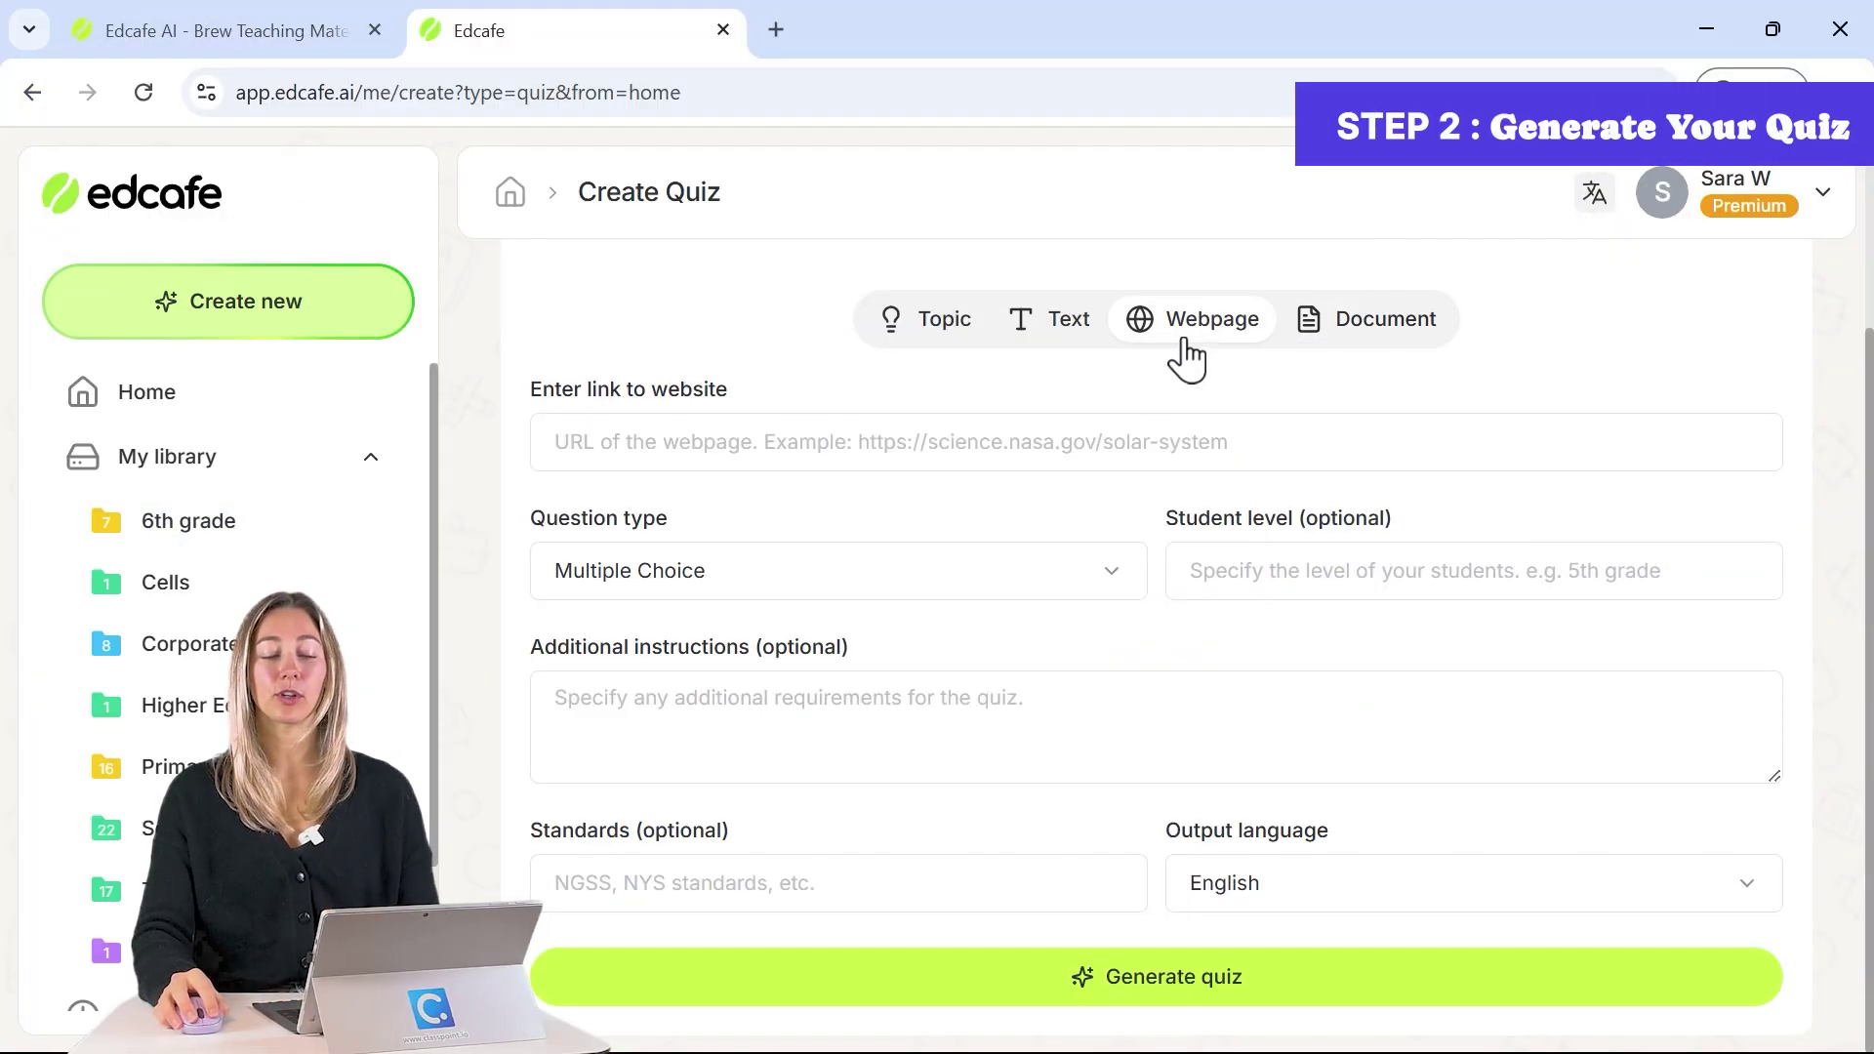
left_click(1062, 337)
left_click(935, 330)
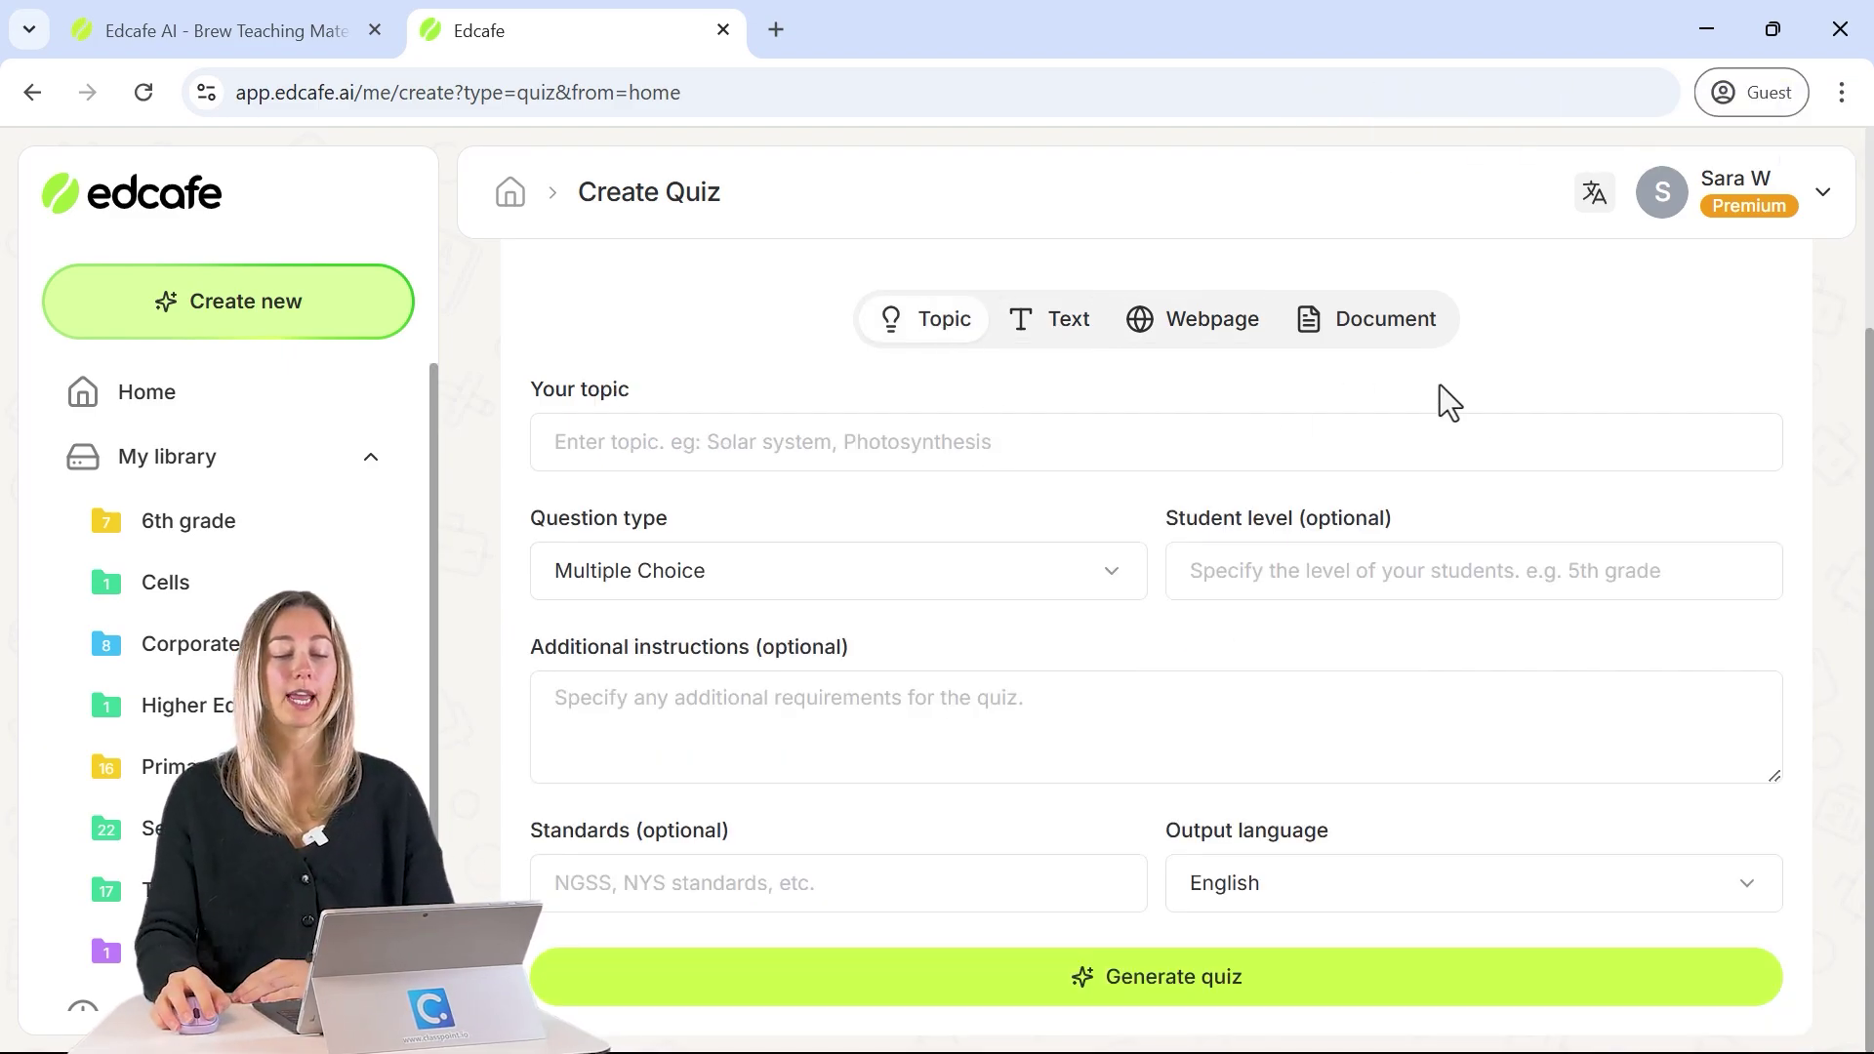
Fill the quiz form with a suggested idea and replace it with a second suggestion.
scroll(1522, 397, "up", 3)
left_click(1695, 351)
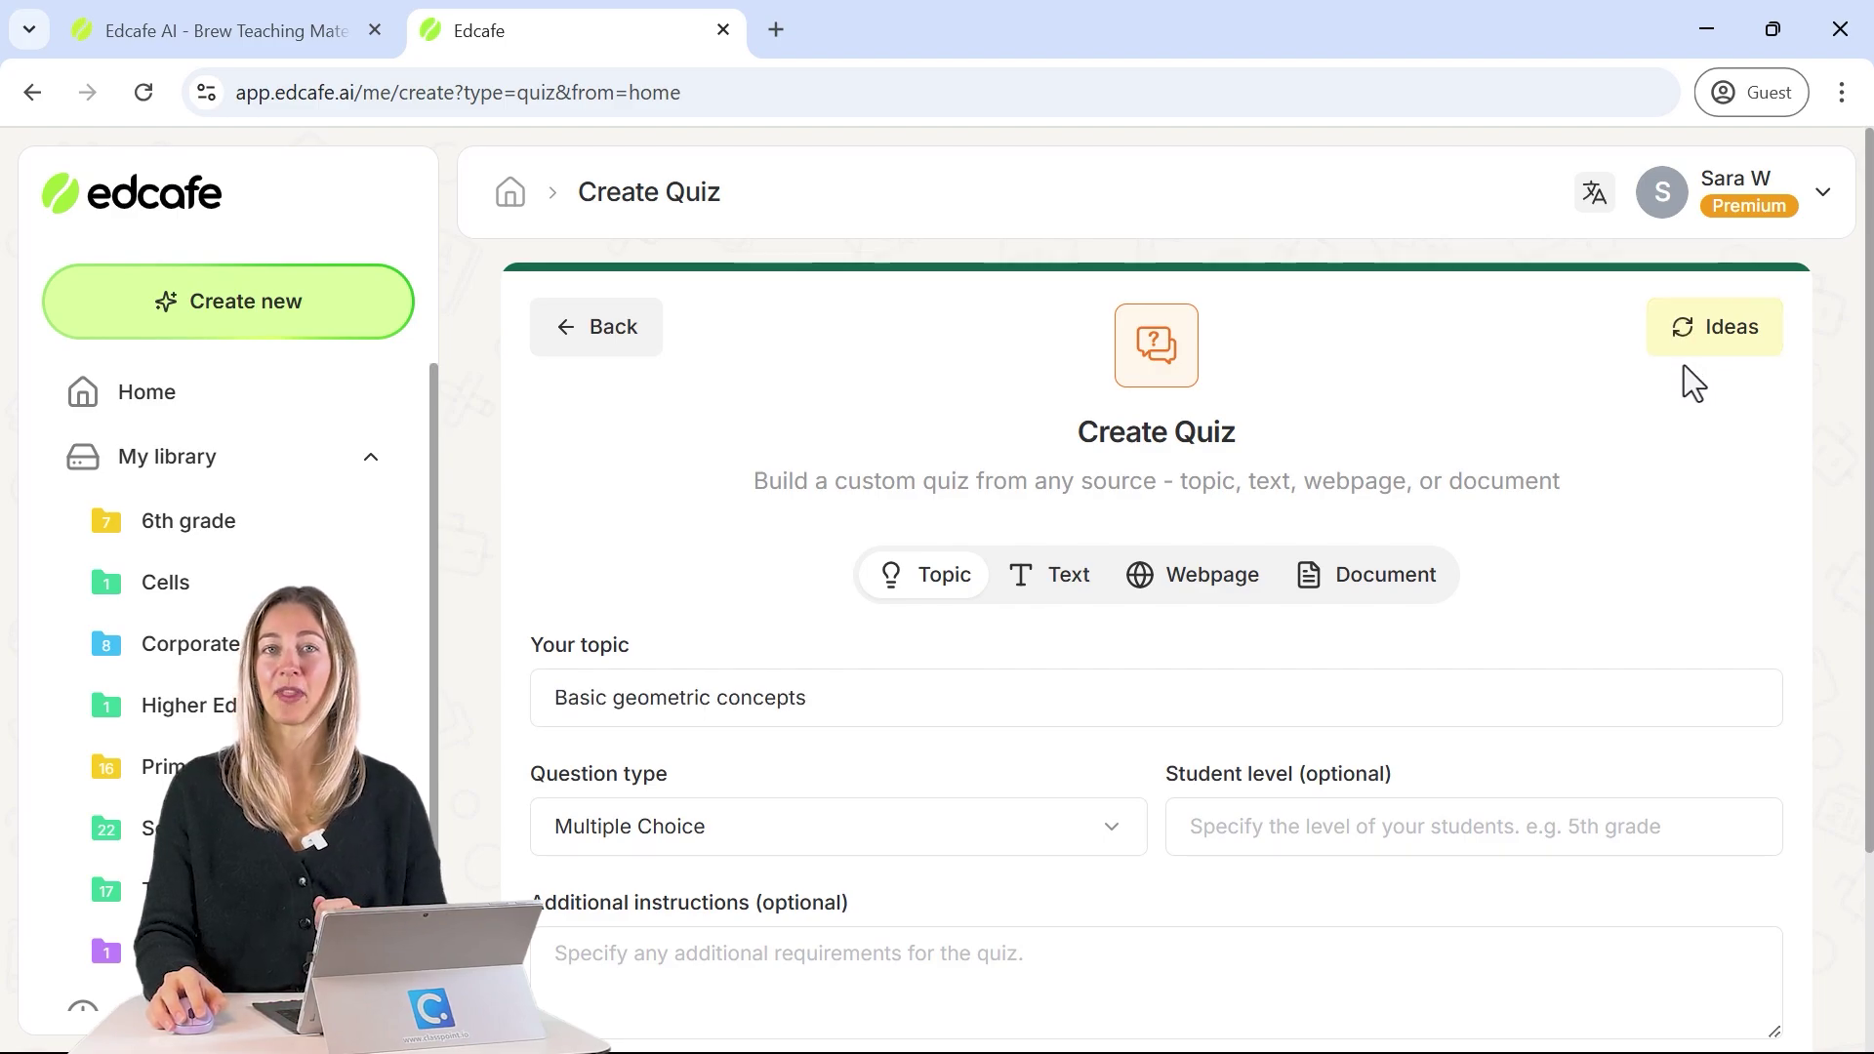
scroll(1538, 486, "down", 3)
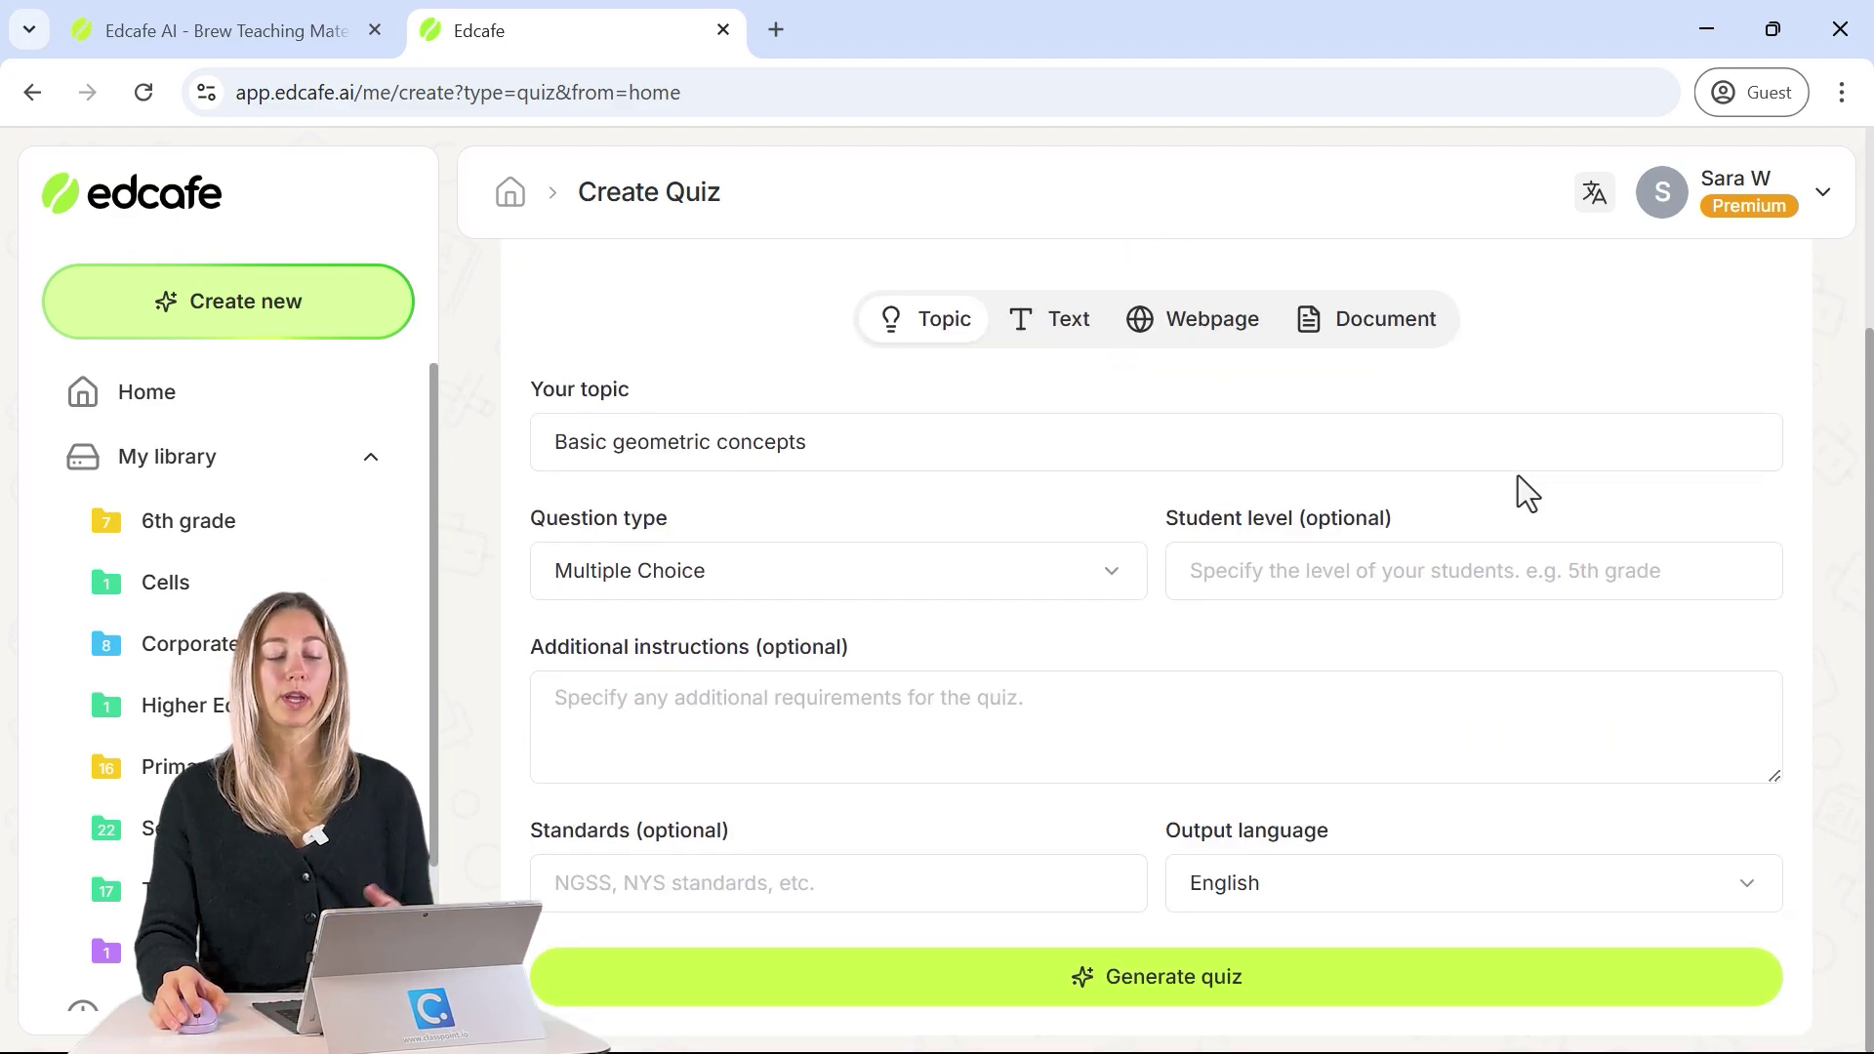
scroll(1542, 459, "up", 3)
left_click(1675, 353)
scroll(1649, 414, "down", 3)
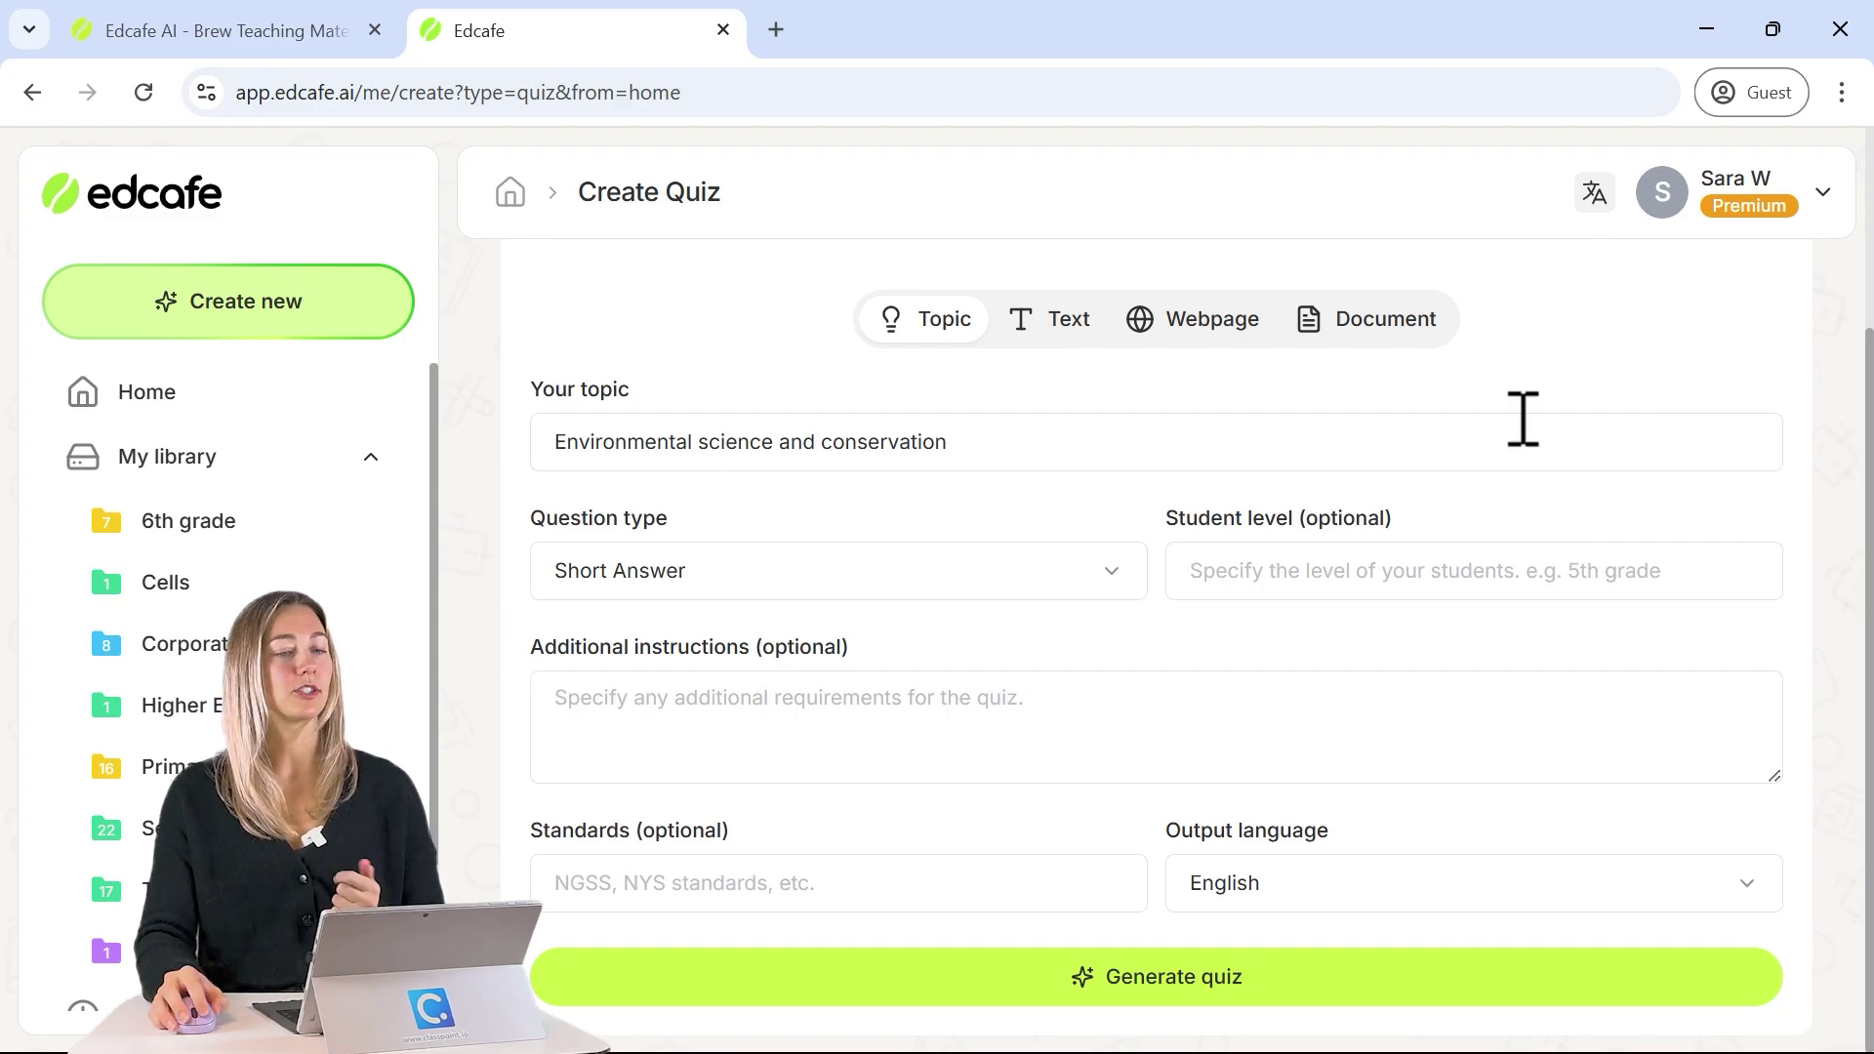
Set the topic to Photosynthesis and the additional instructions to "Include application-based questions to challenge students. Add hints or scaffolding for below-grade-level questions.".
left_click_drag(1007, 457, 495, 482)
key("BackSpace")
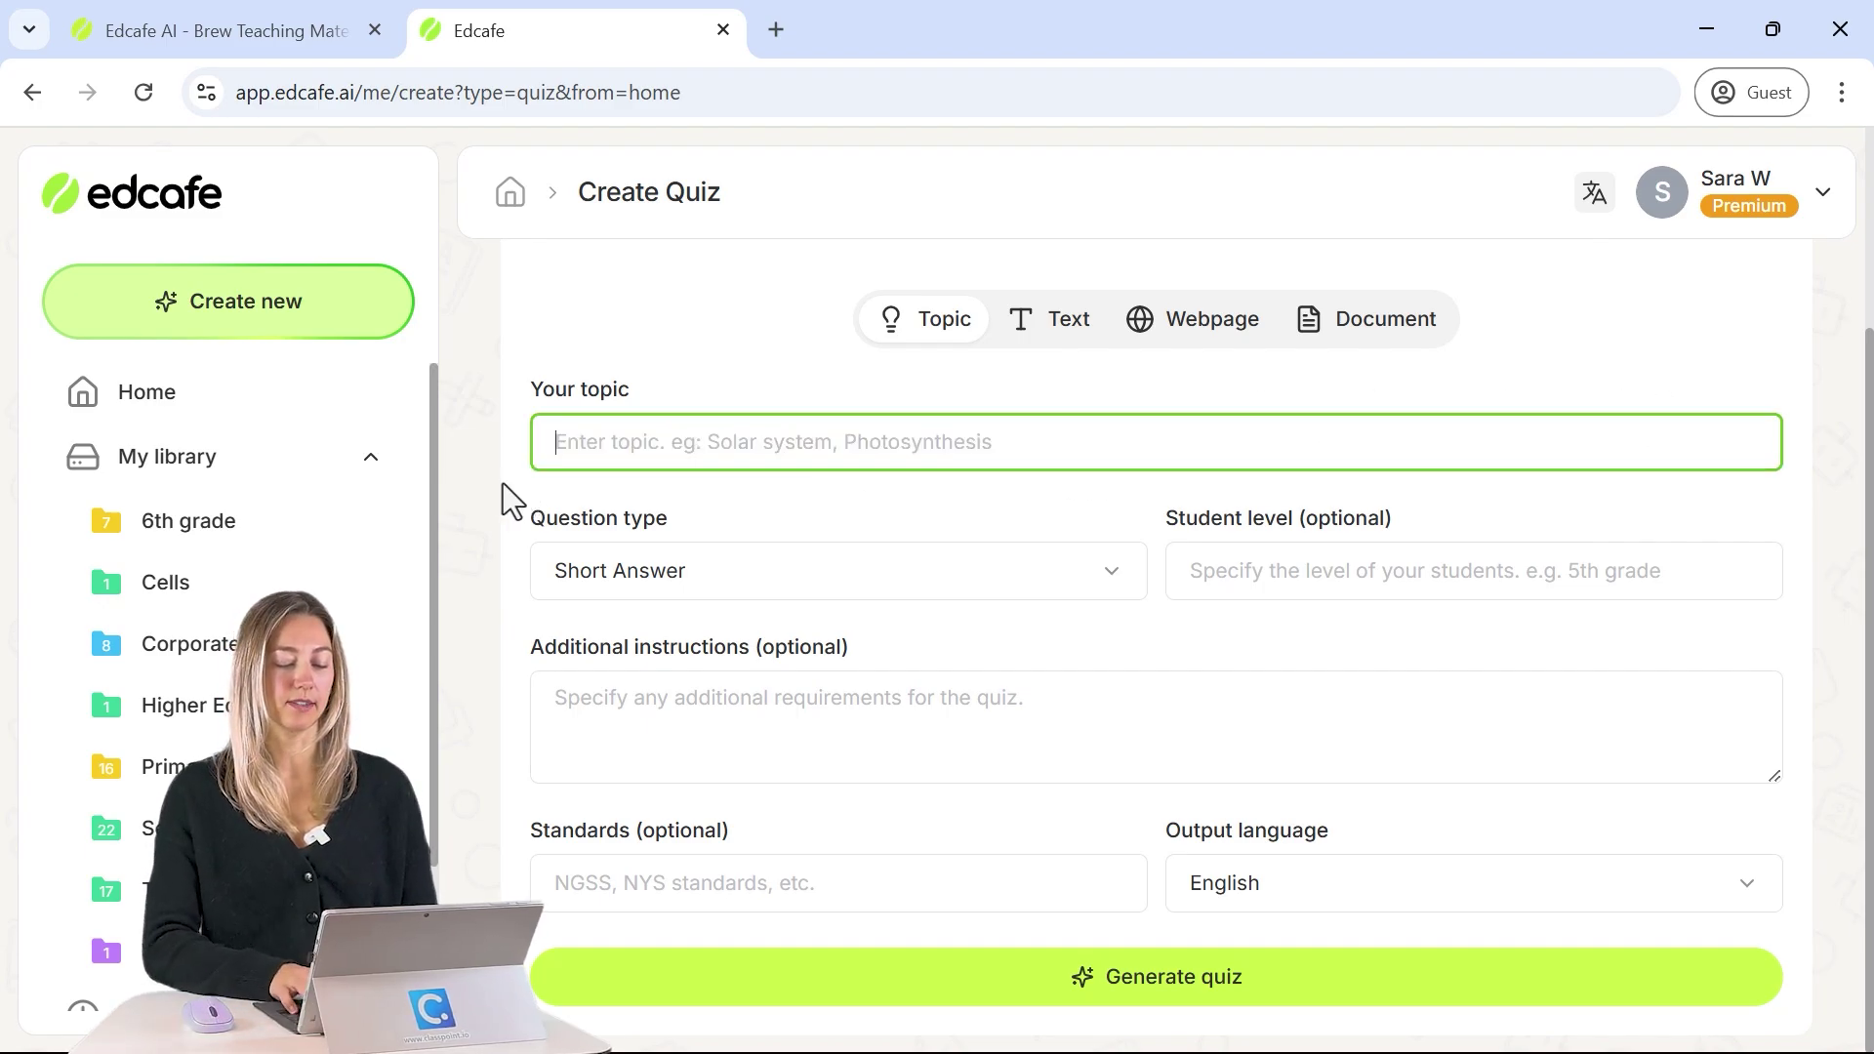
type("Photosynthesis")
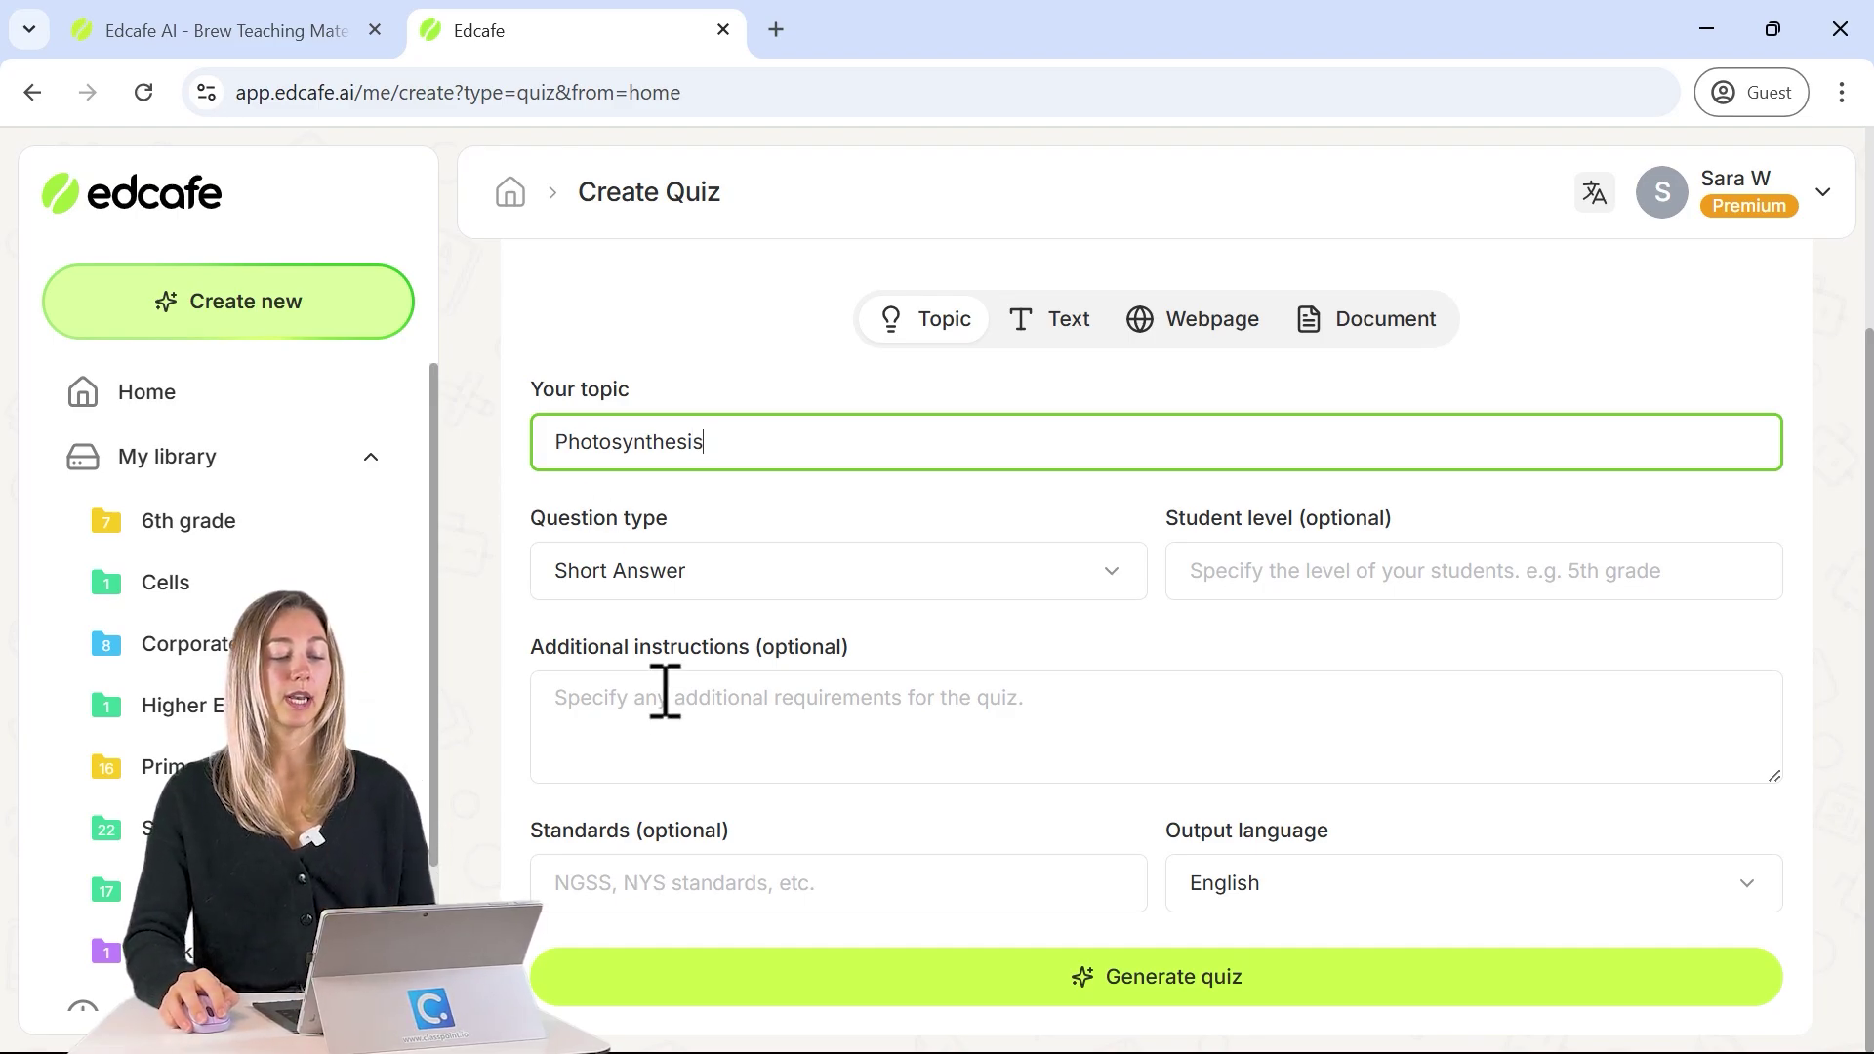
left_click(667, 720)
type("Include application-based questions to challenge students. Add hints or scaffolding for below-grade-level questions.")
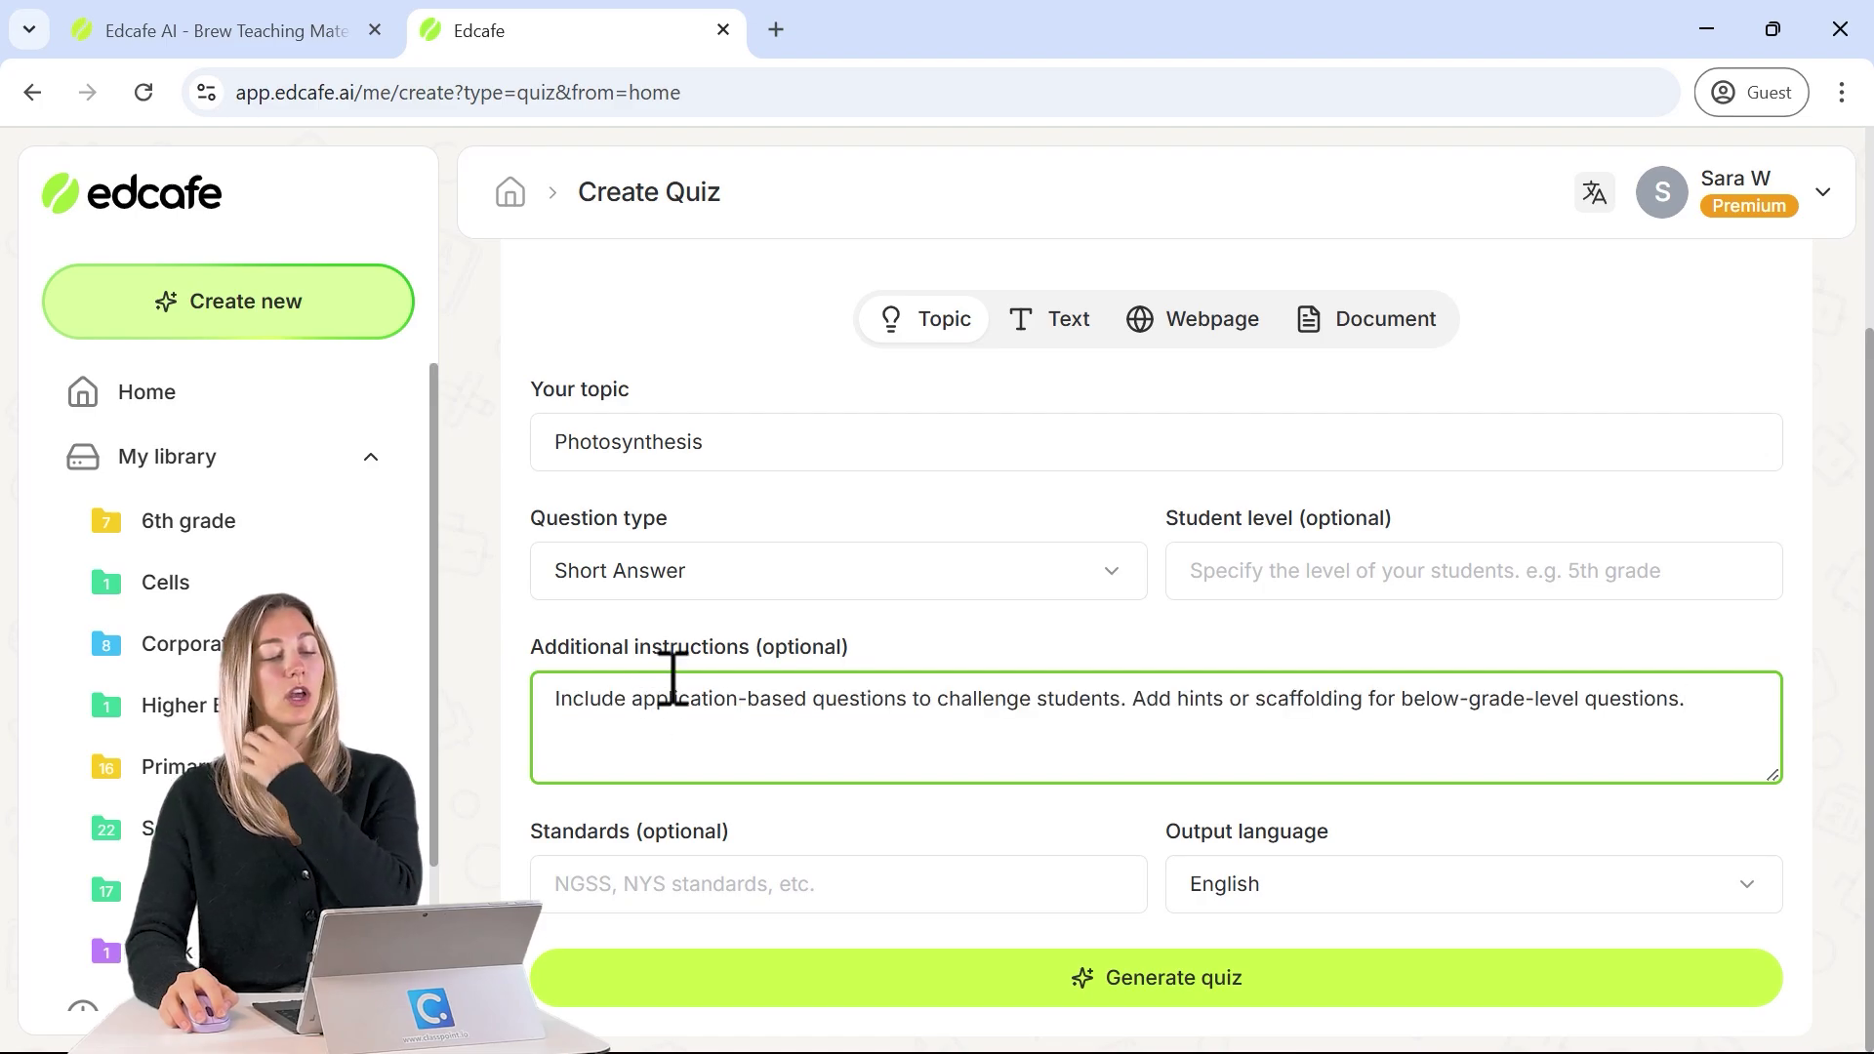
Set the student level to 6th Grade and the question type to Multiple Choice.
left_click(1254, 573)
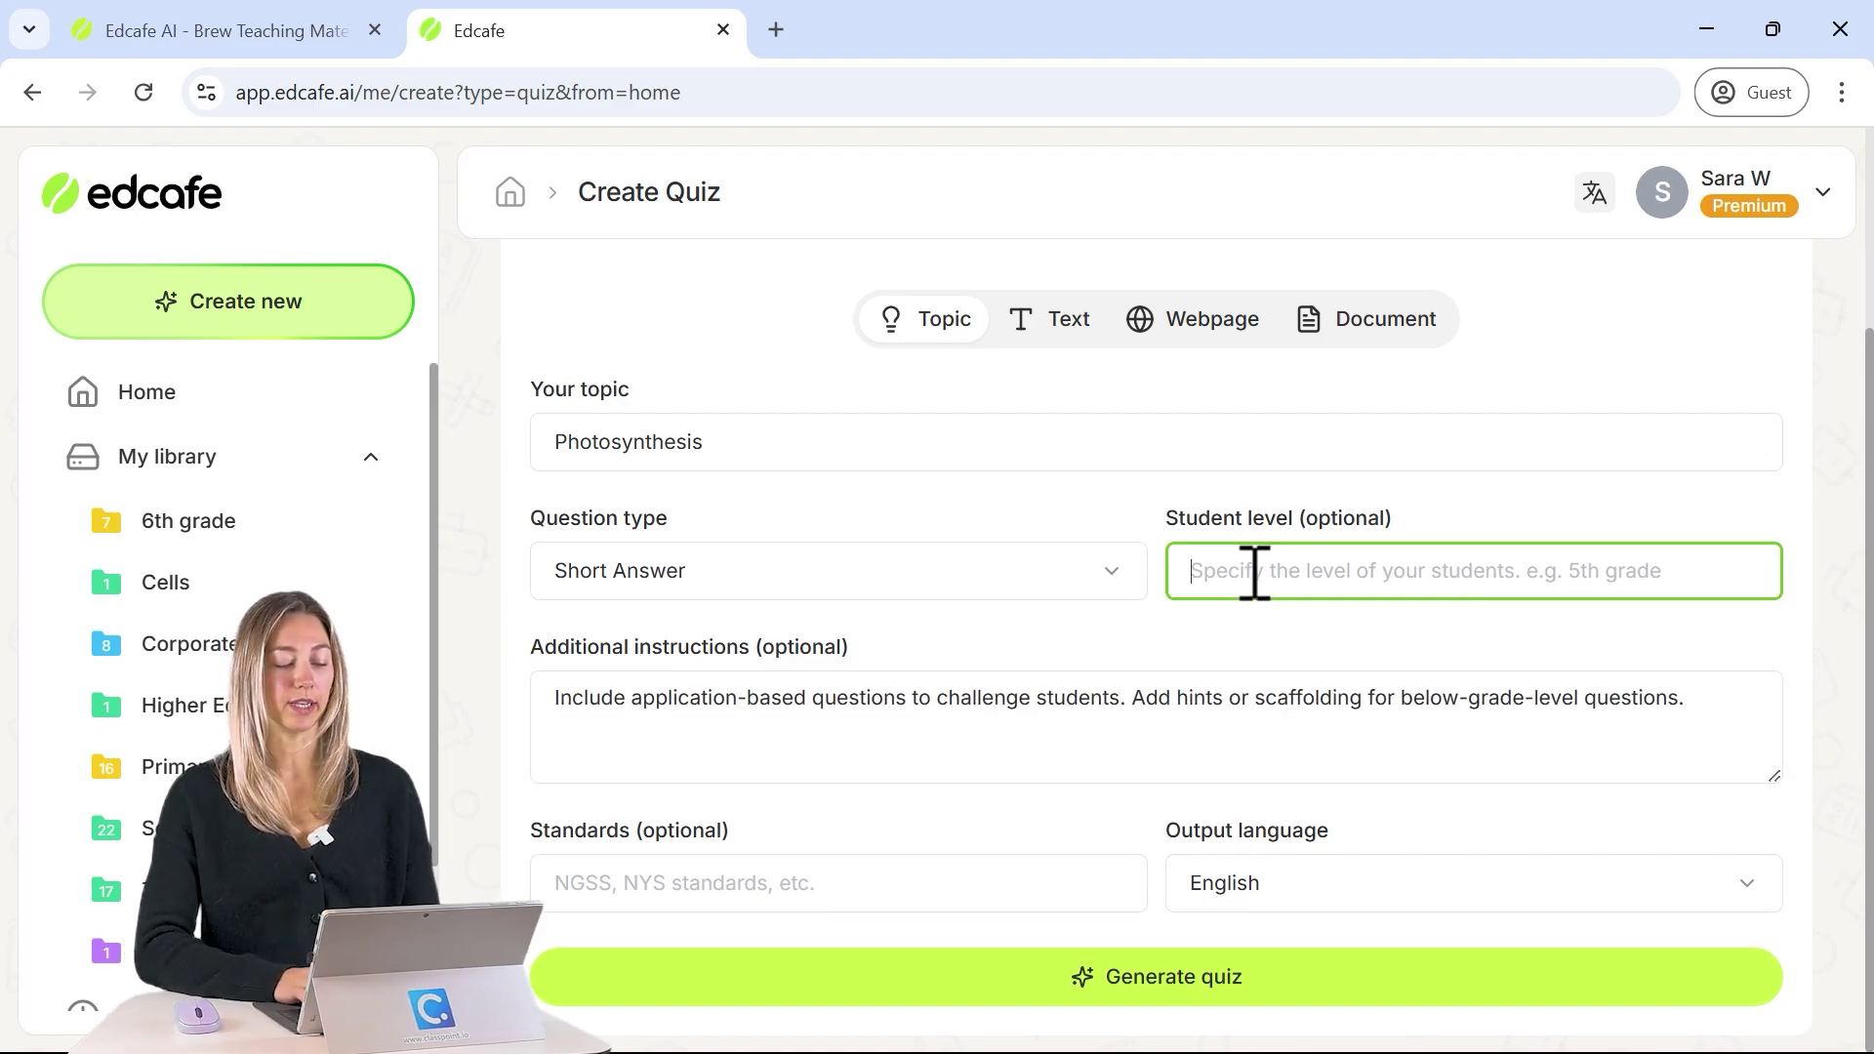
type("6th Grade")
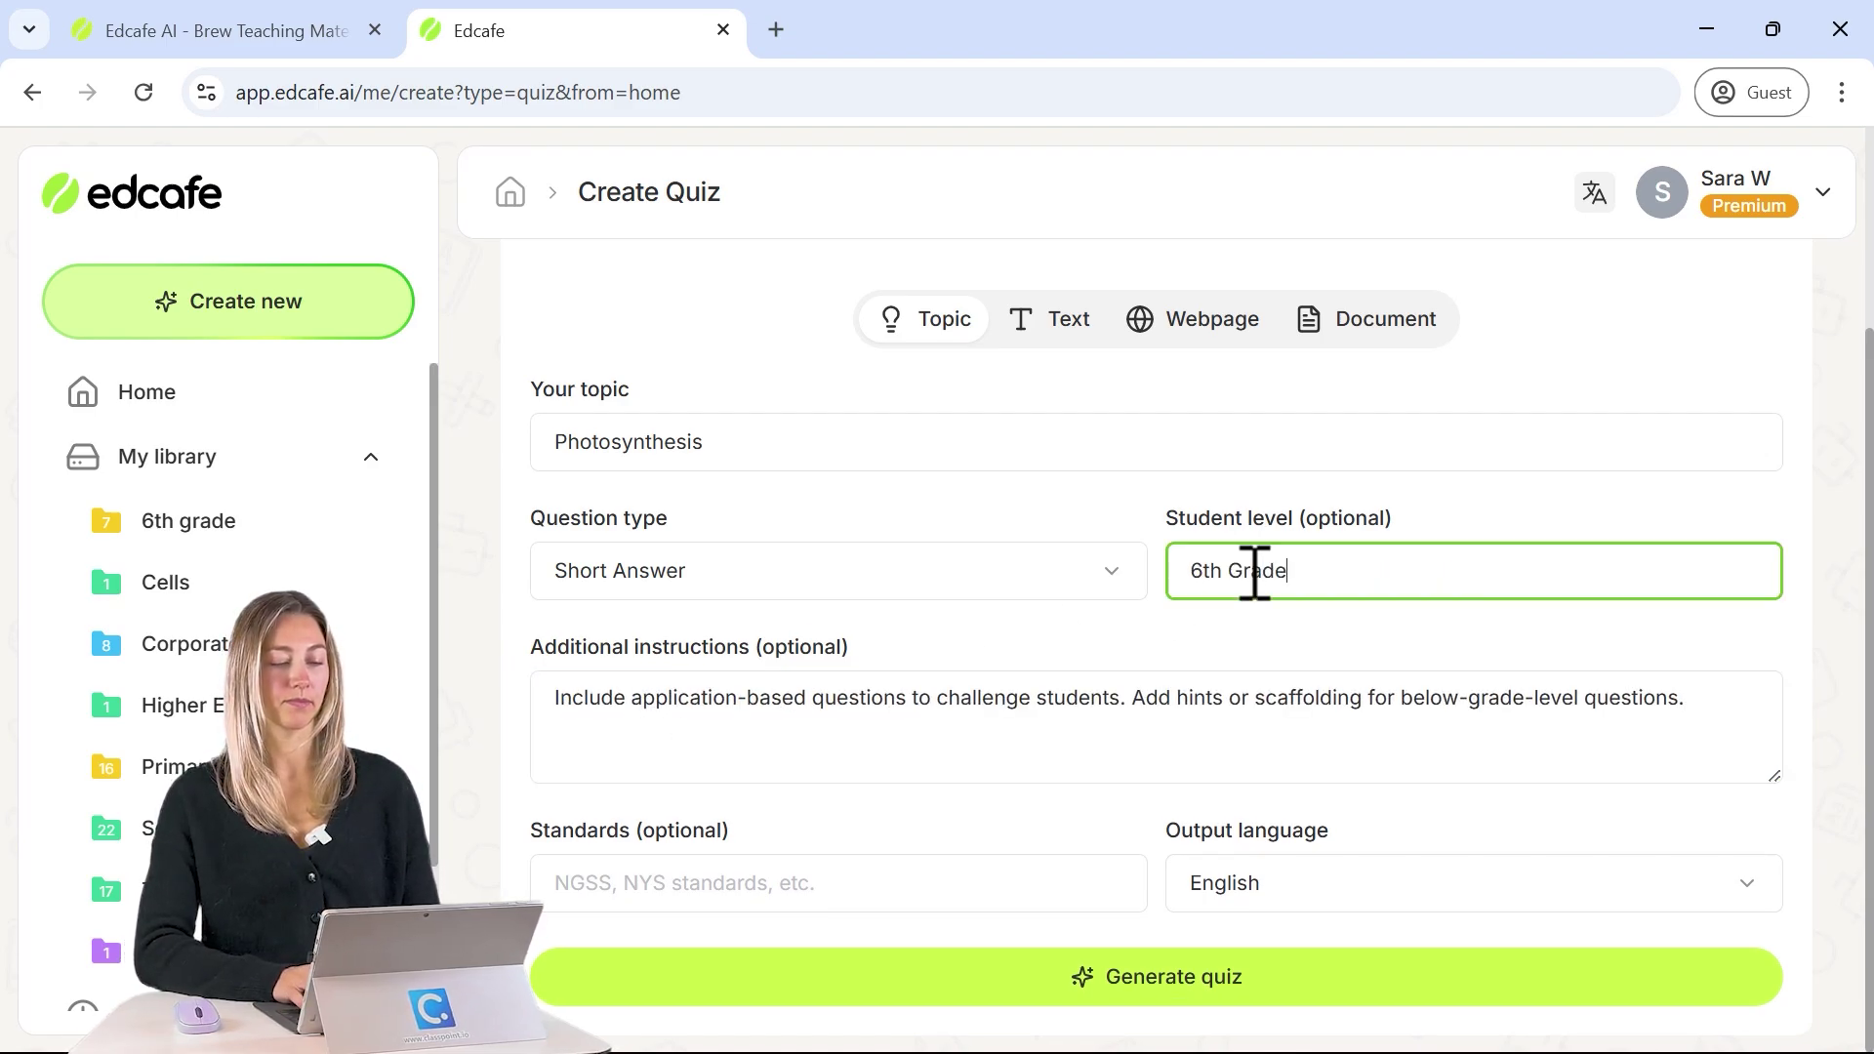
left_click(1095, 571)
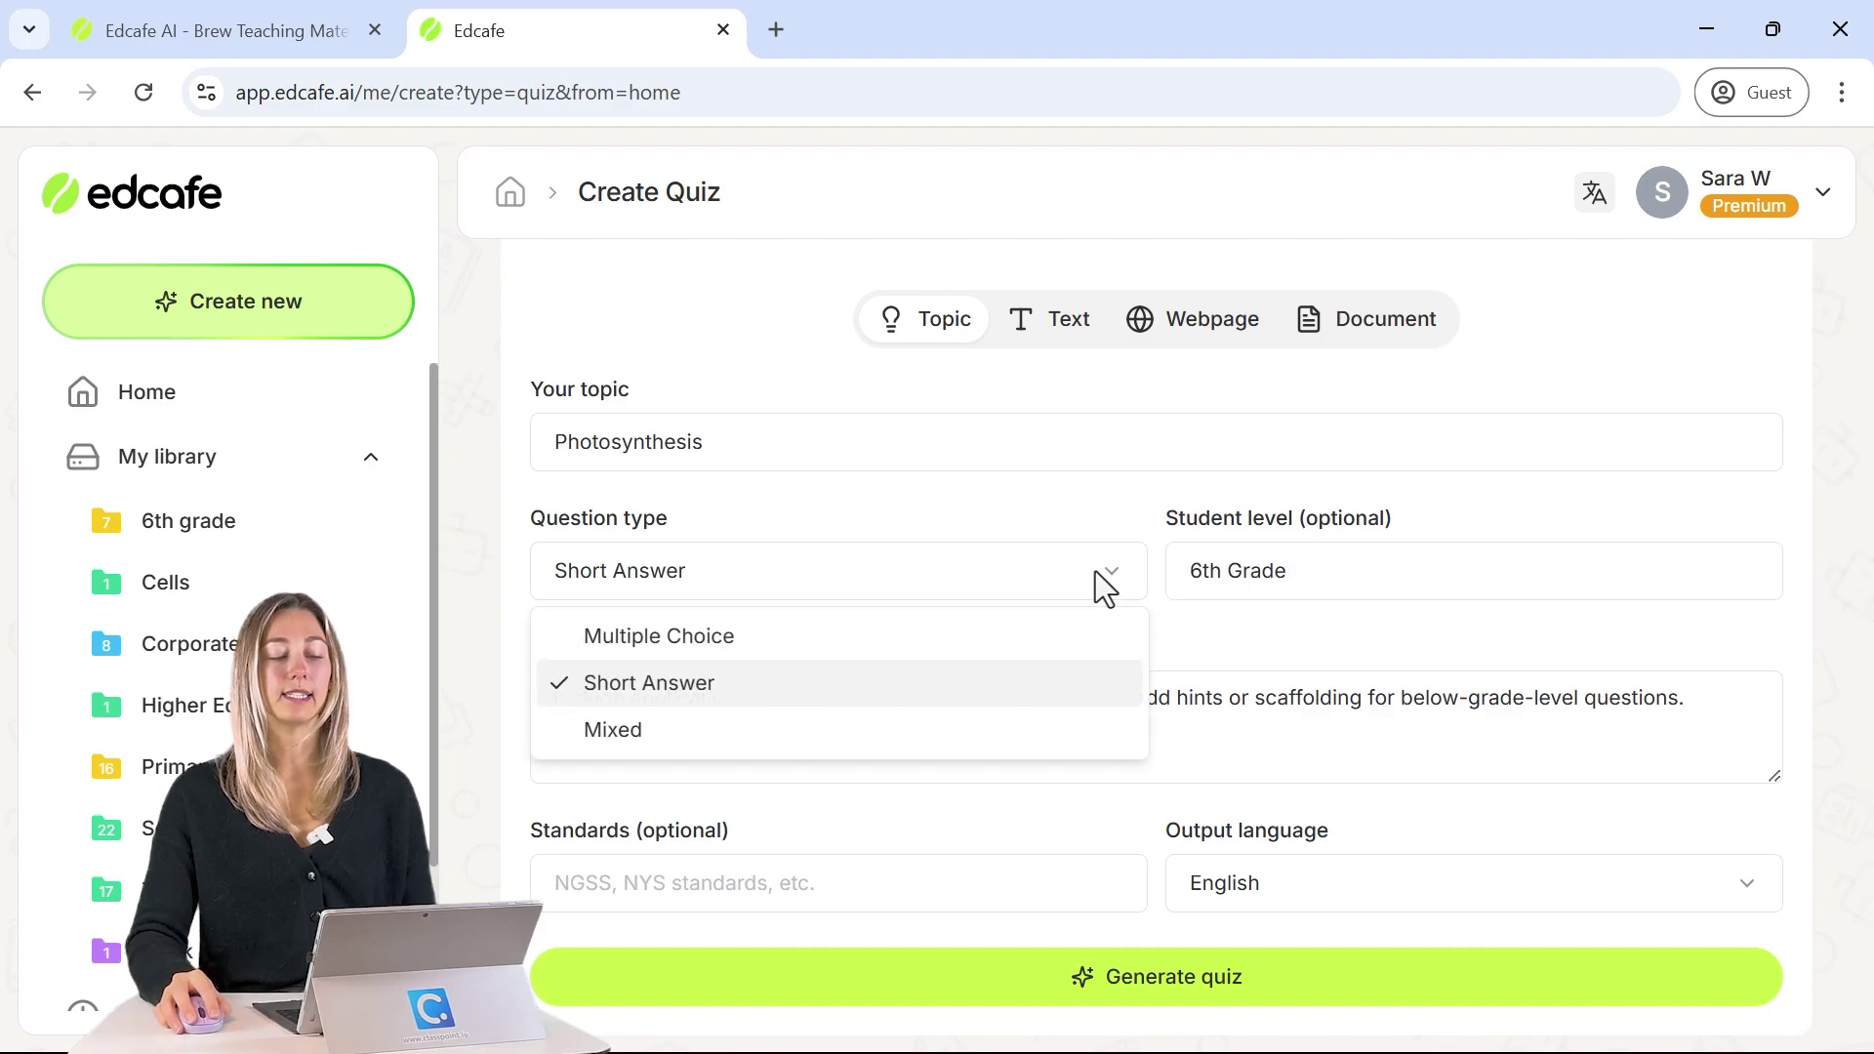
left_click(994, 644)
Set the standards to Common Core State Standards and generate the quiz.
left_click(951, 883)
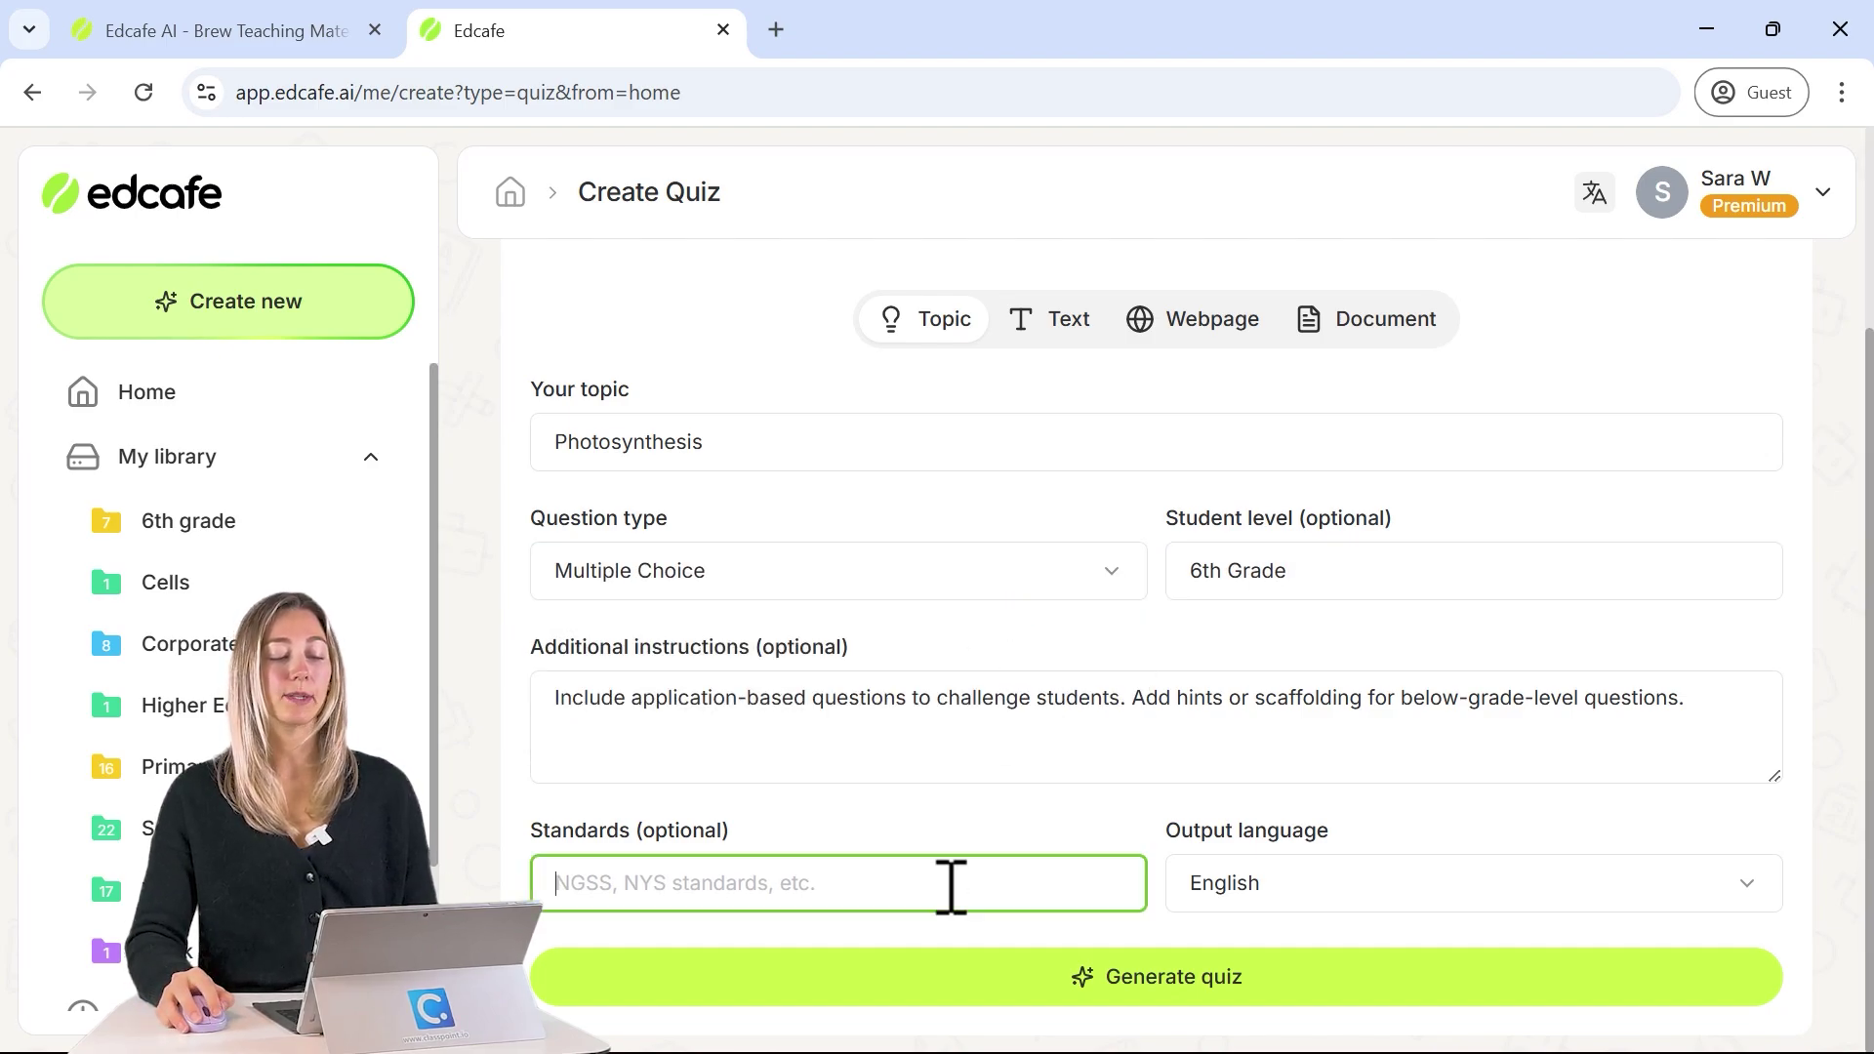
type("Common Core State Standards")
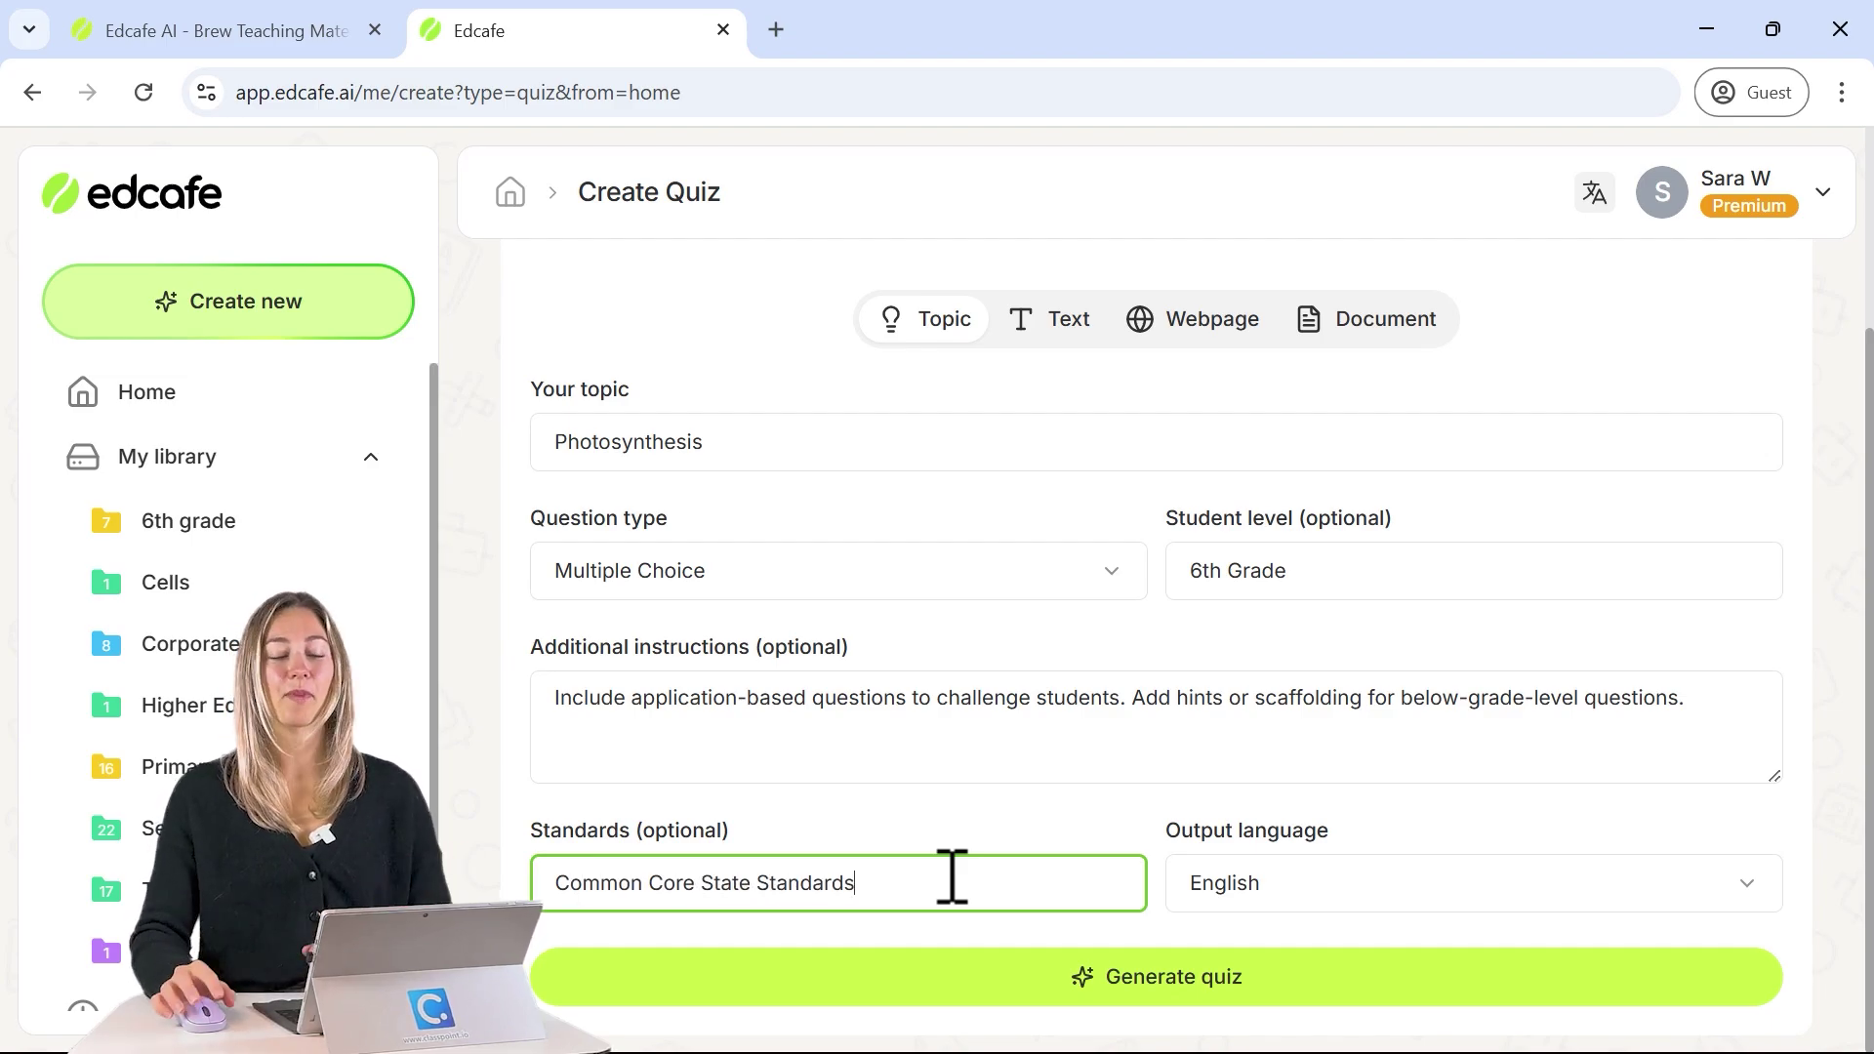
left_click(1074, 979)
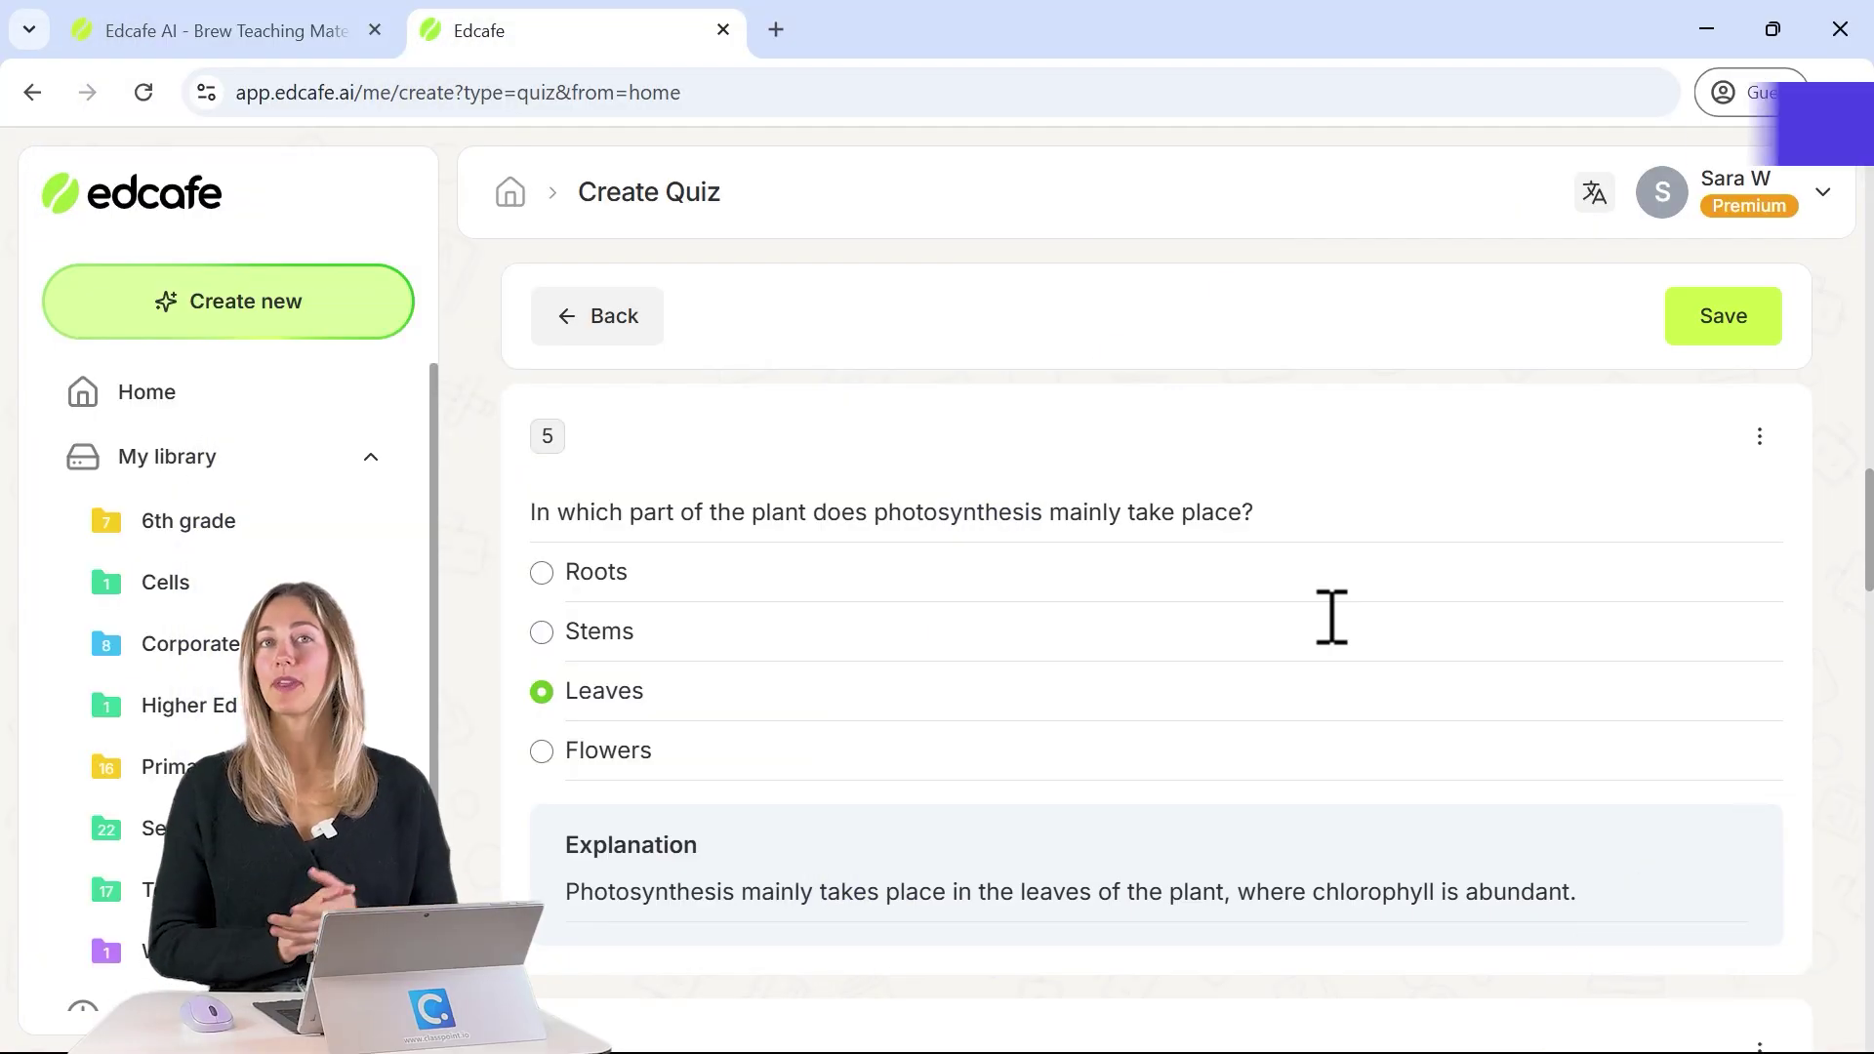
Review the generated questions, checking the question text, answer options and explanation of the green pigment question.
scroll(1352, 621, "up", 10)
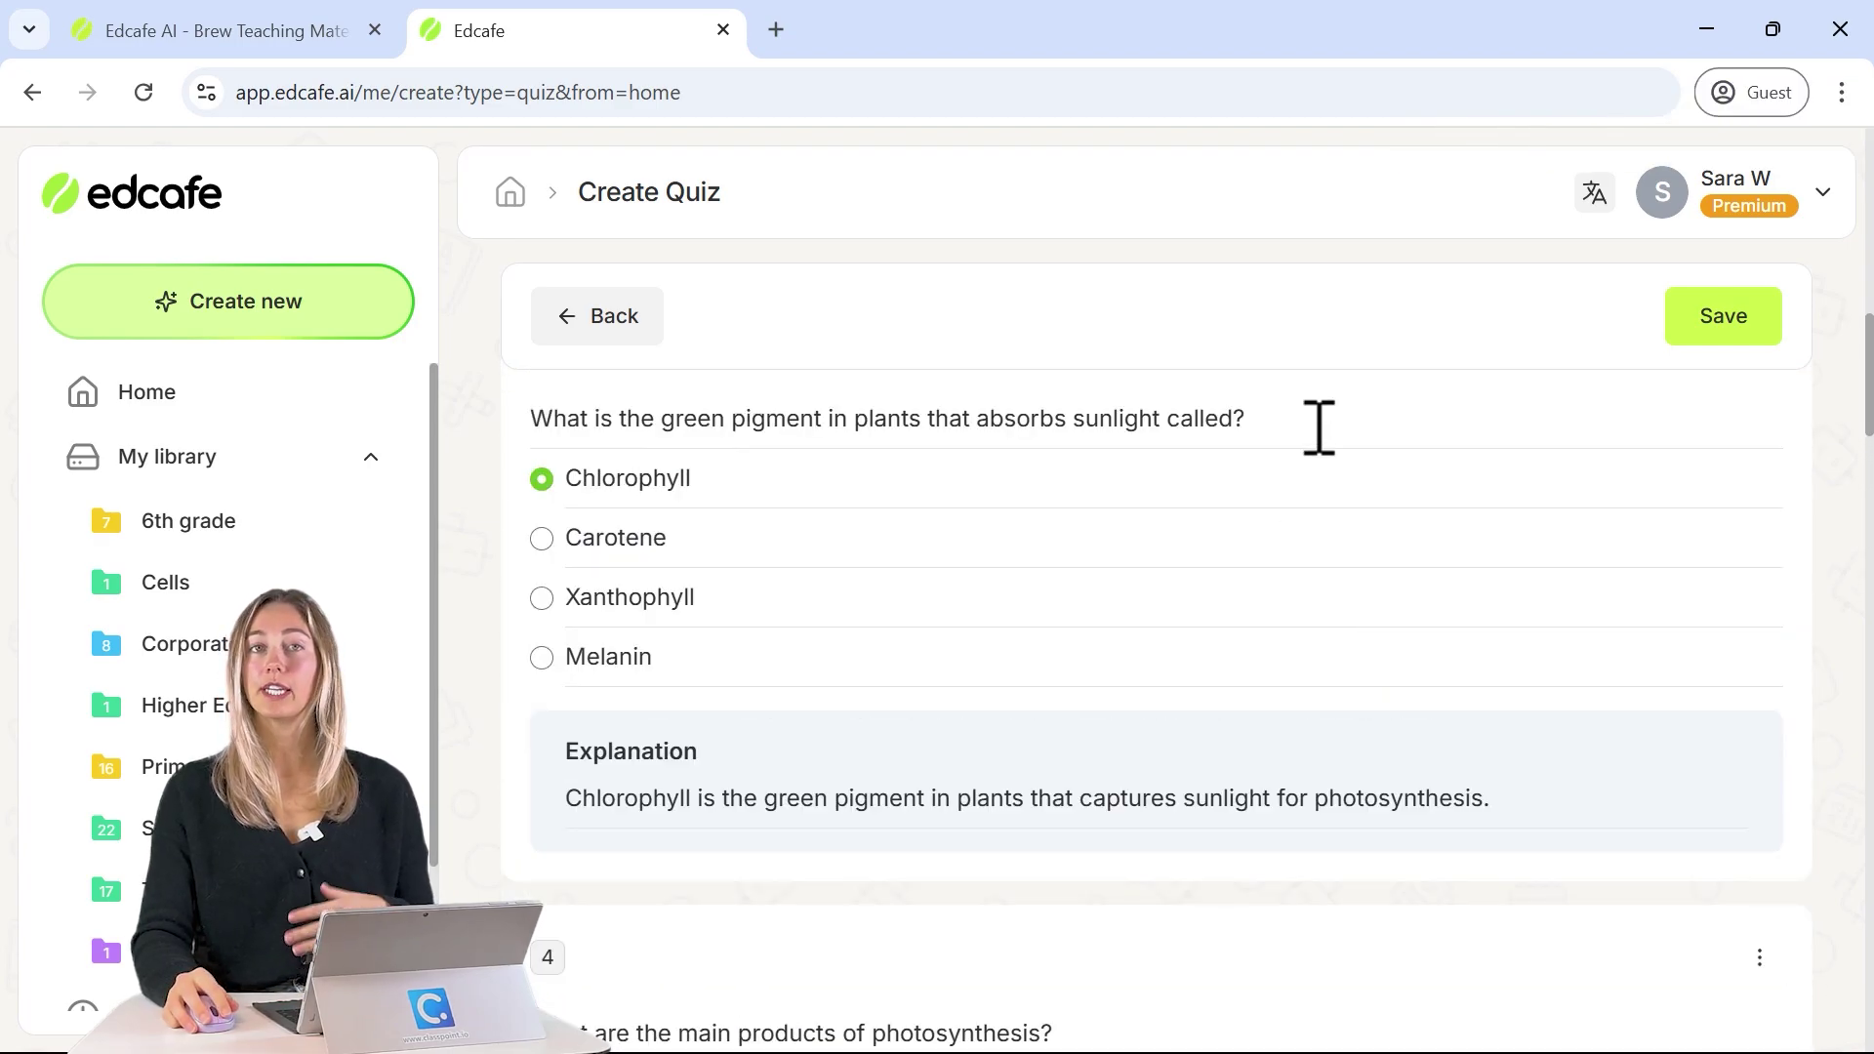
left_click(1316, 424)
left_click(978, 506)
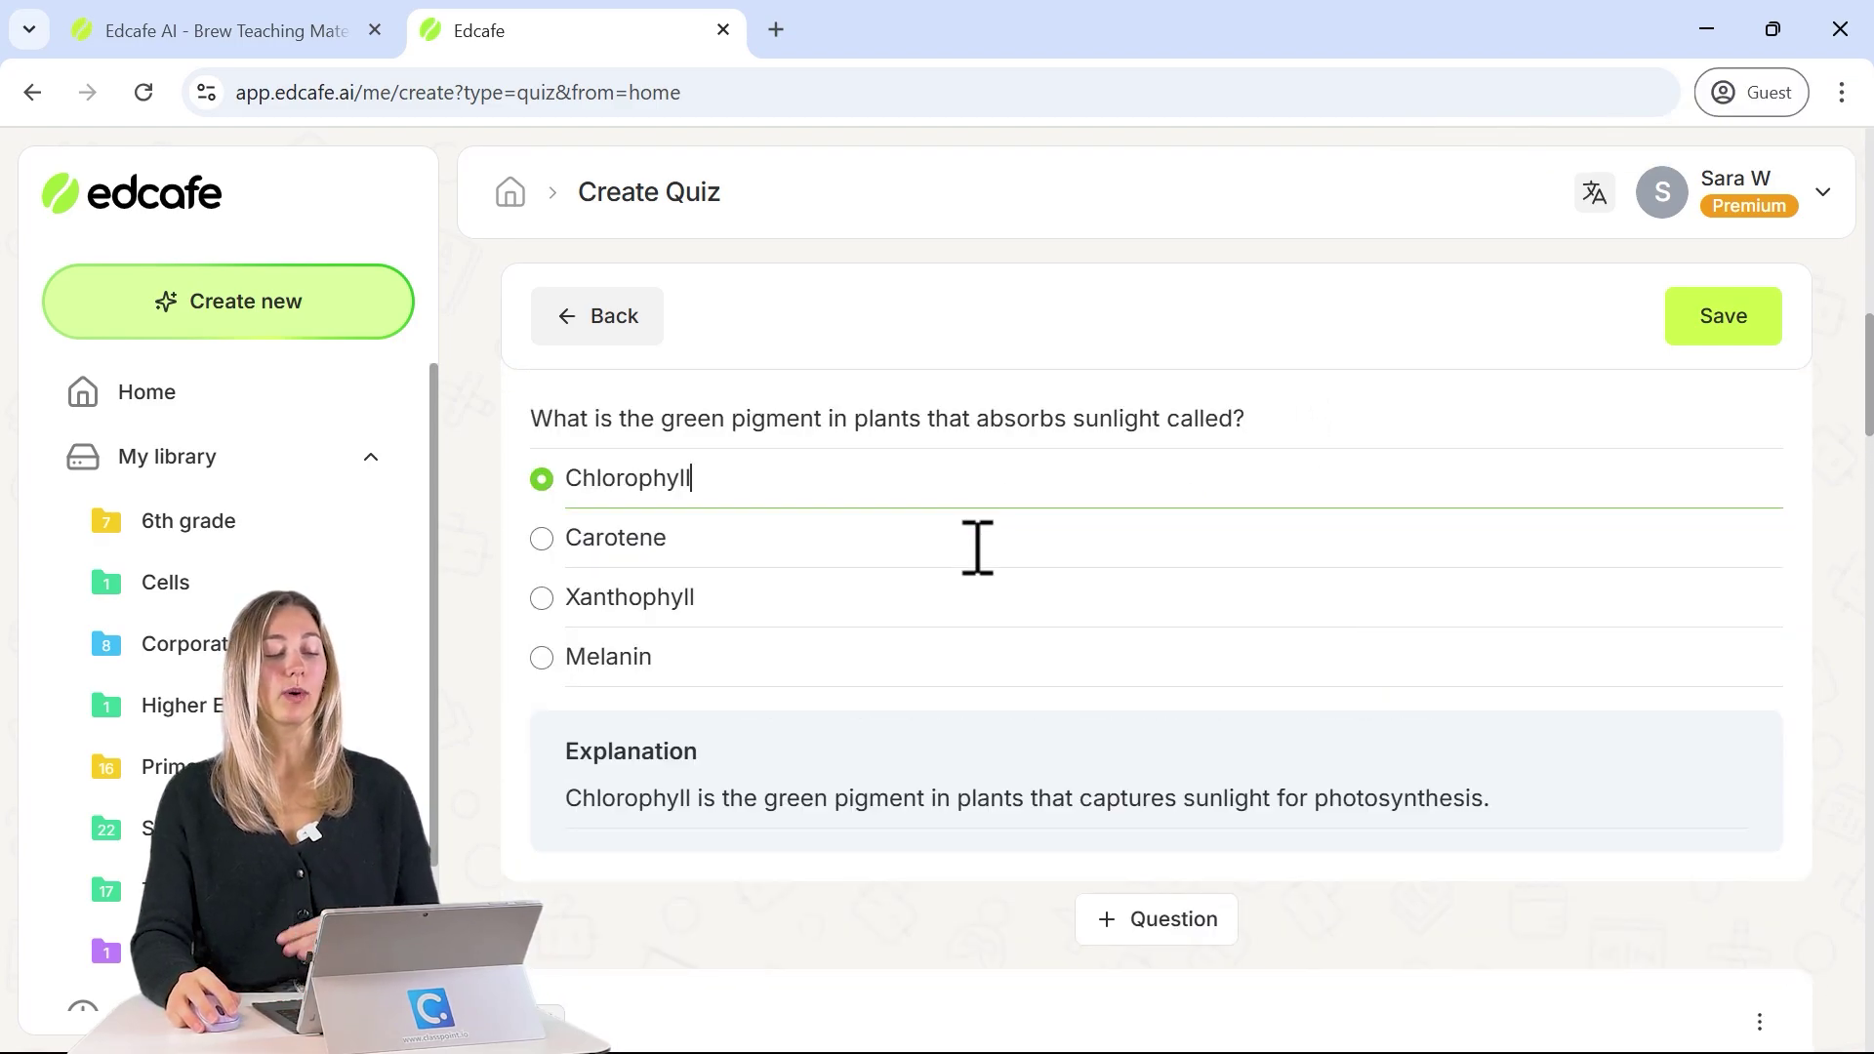
left_click(976, 546)
left_click(981, 605)
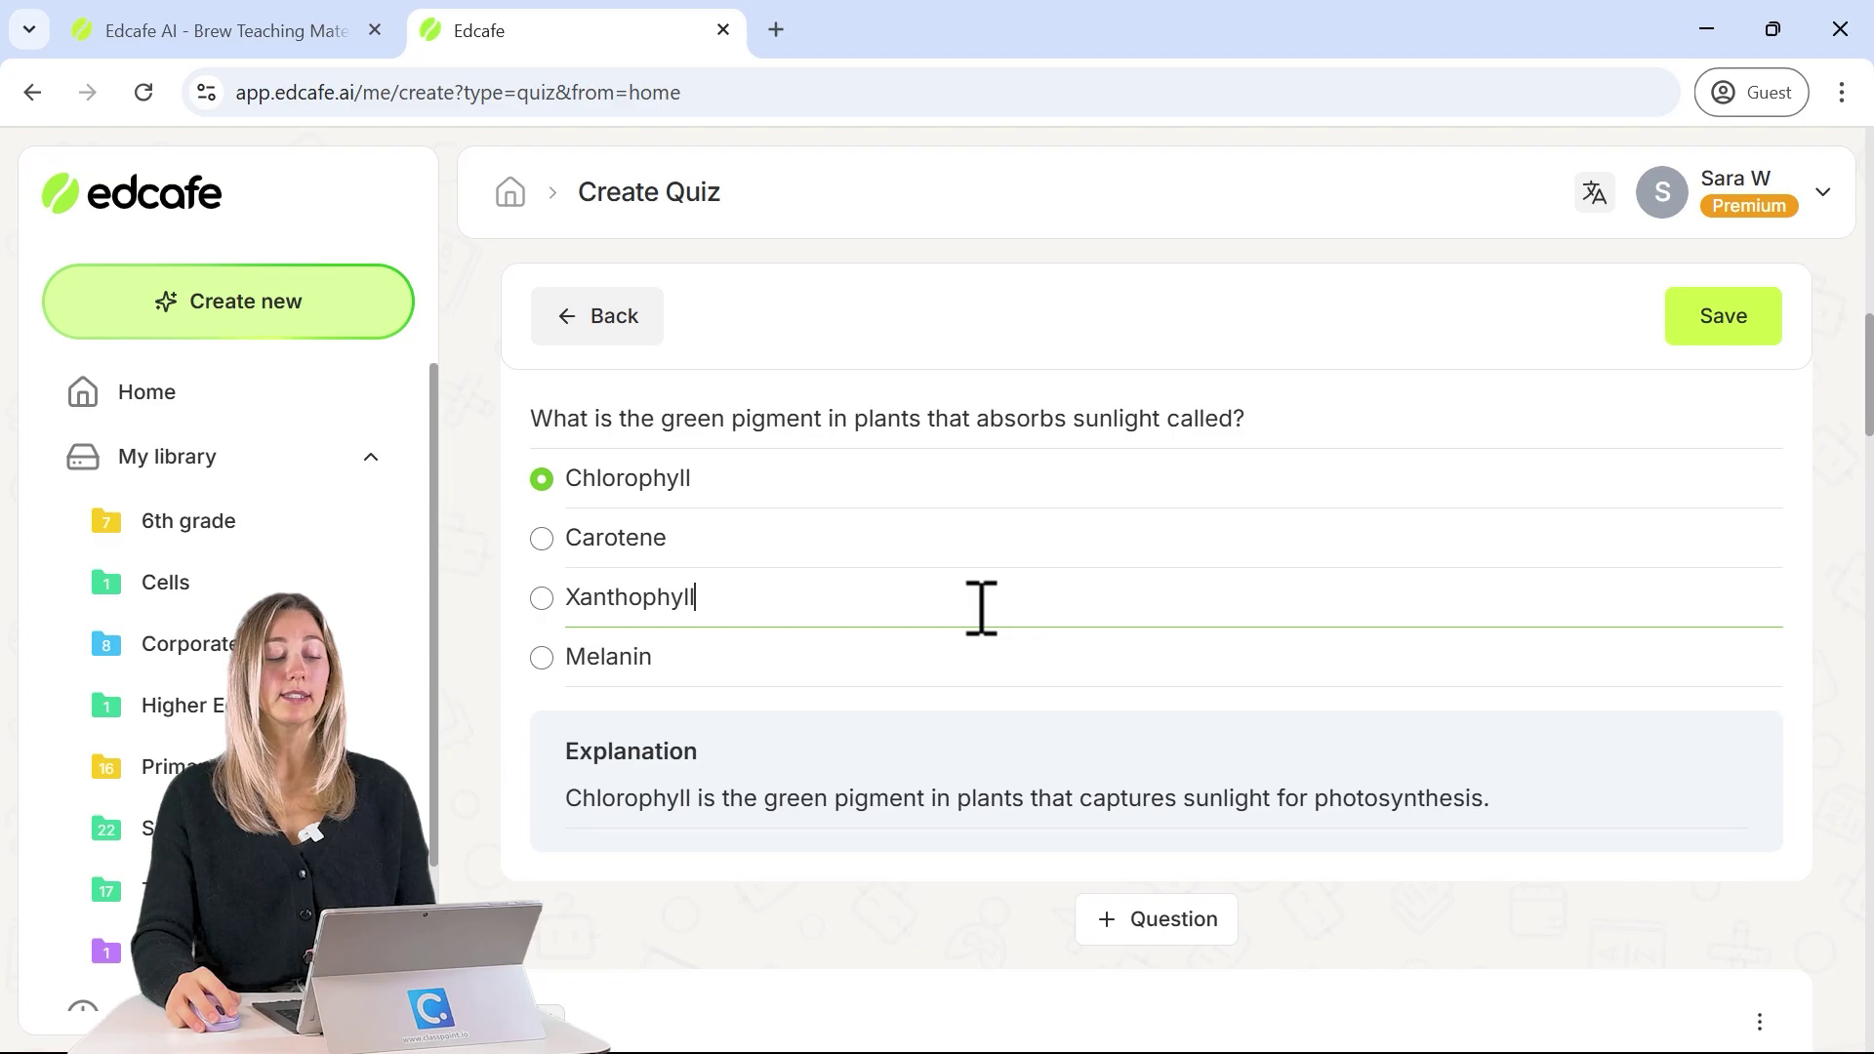
left_click(1504, 798)
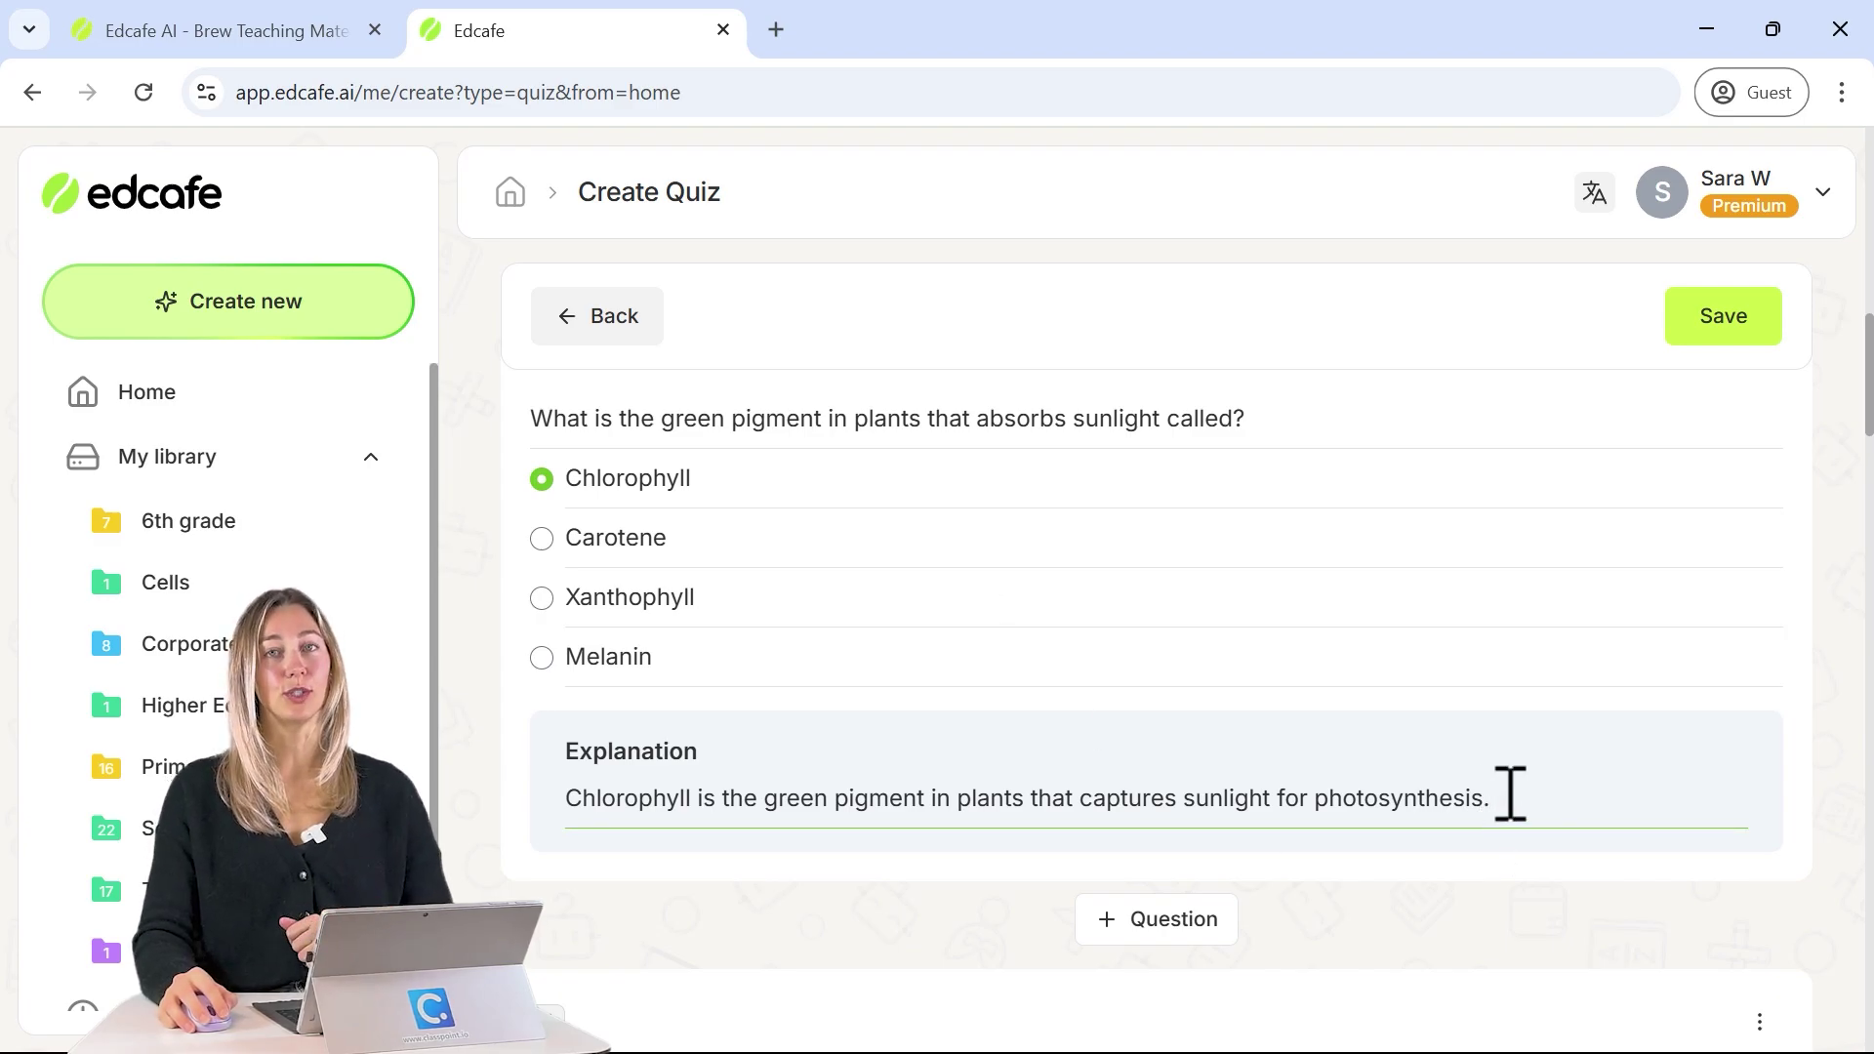
scroll(1309, 723, "down", 10)
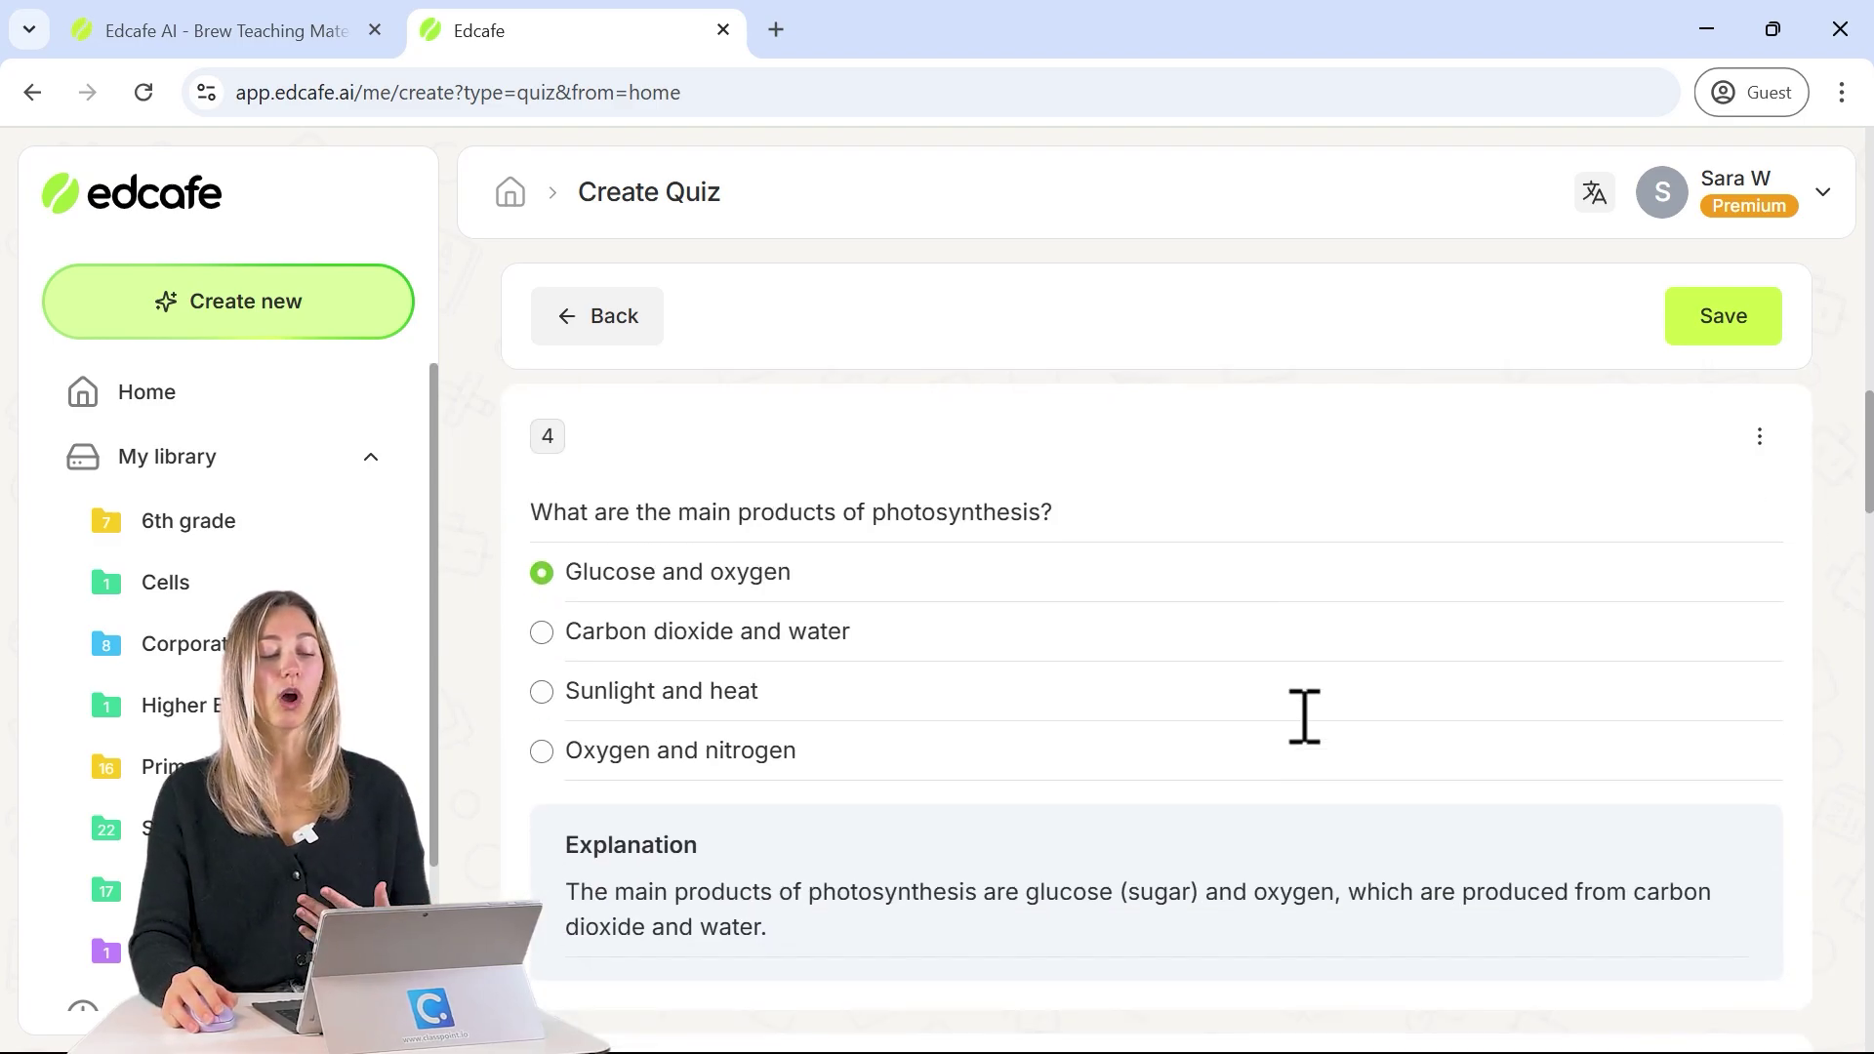
Add an AI-generated multiple choice question between the green pigment question and question 4.
scroll(1305, 719, "up", 8)
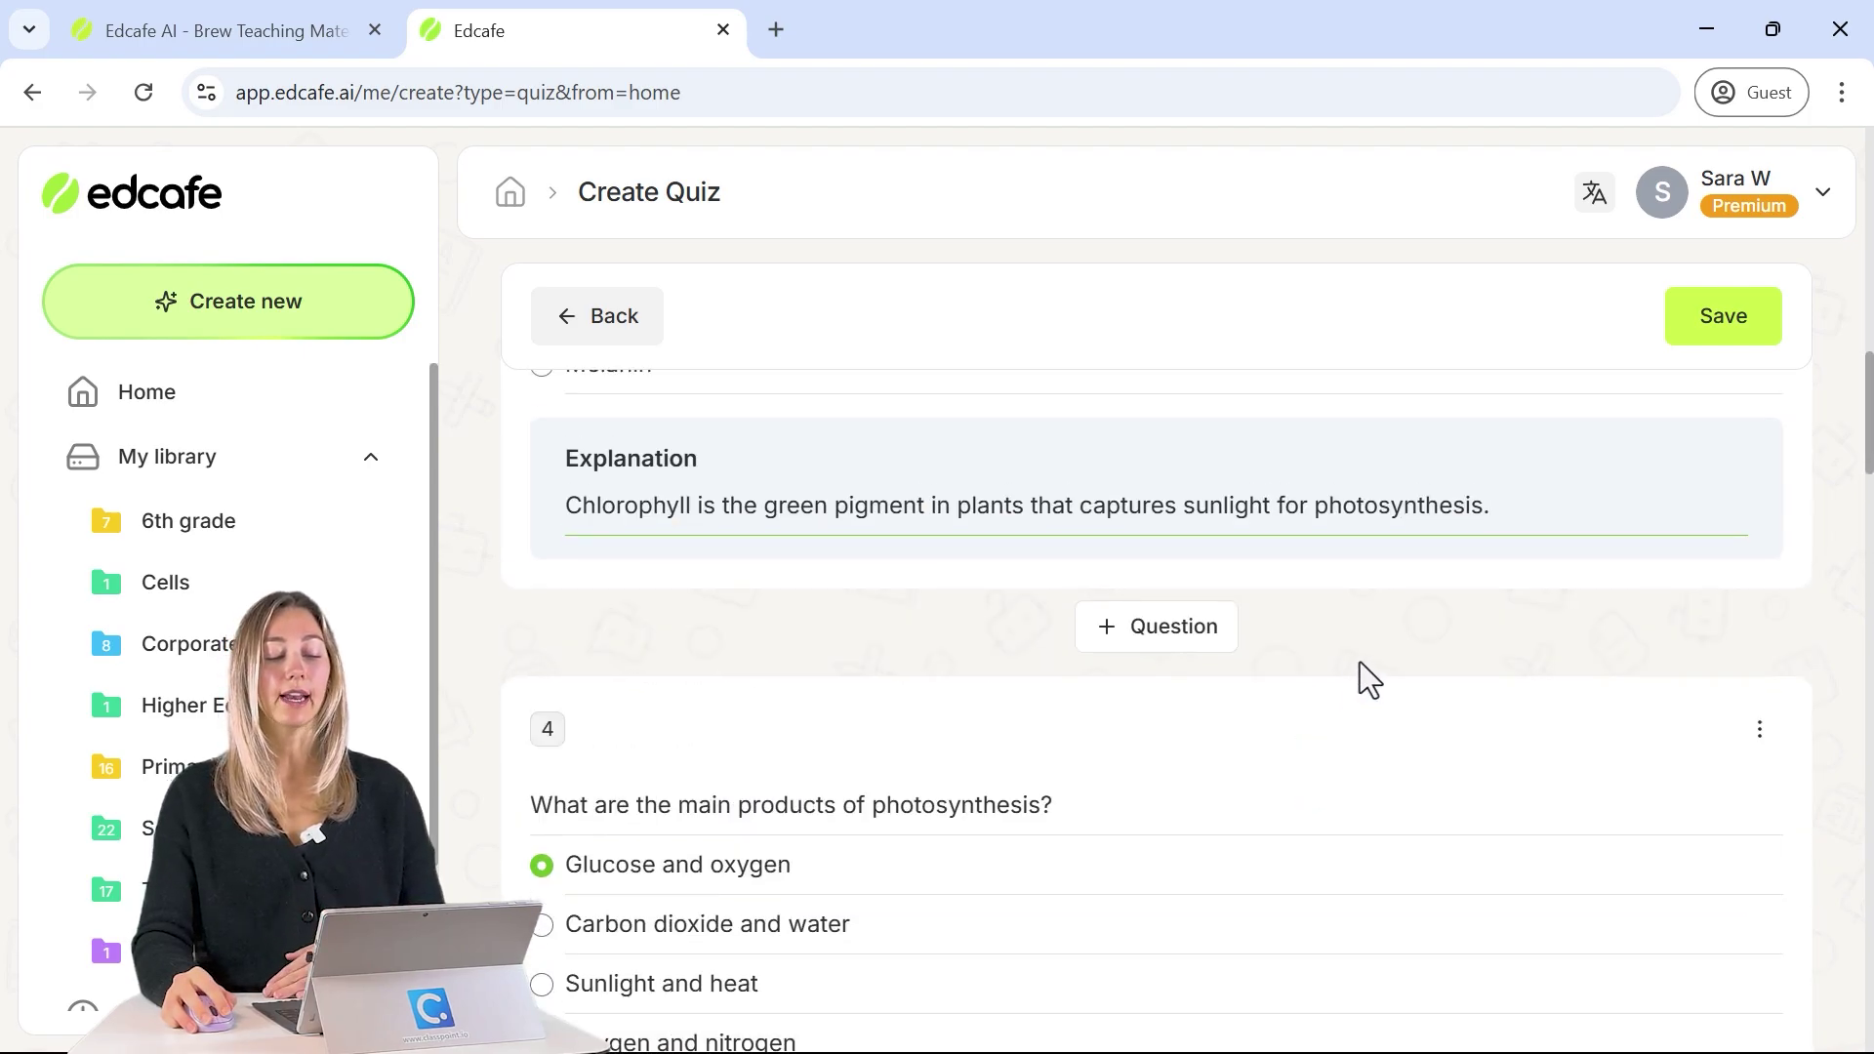
left_click(1184, 646)
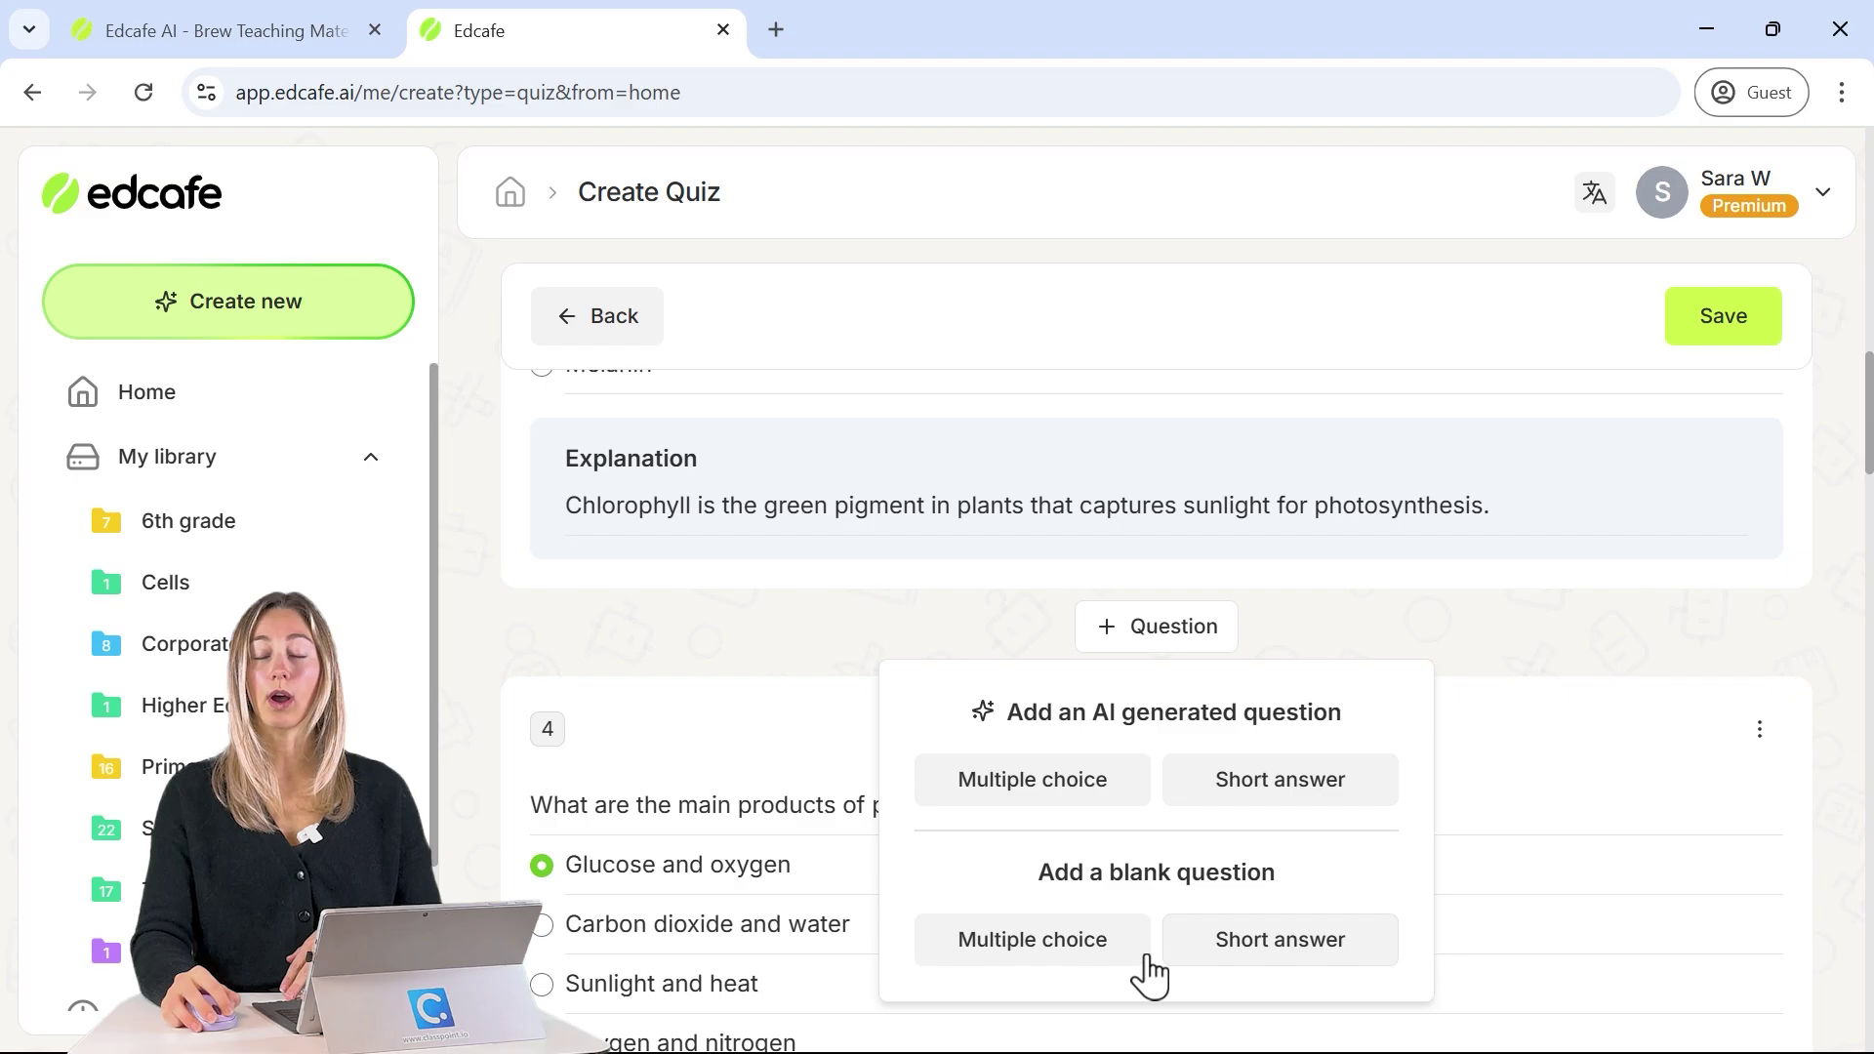
left_click(1071, 780)
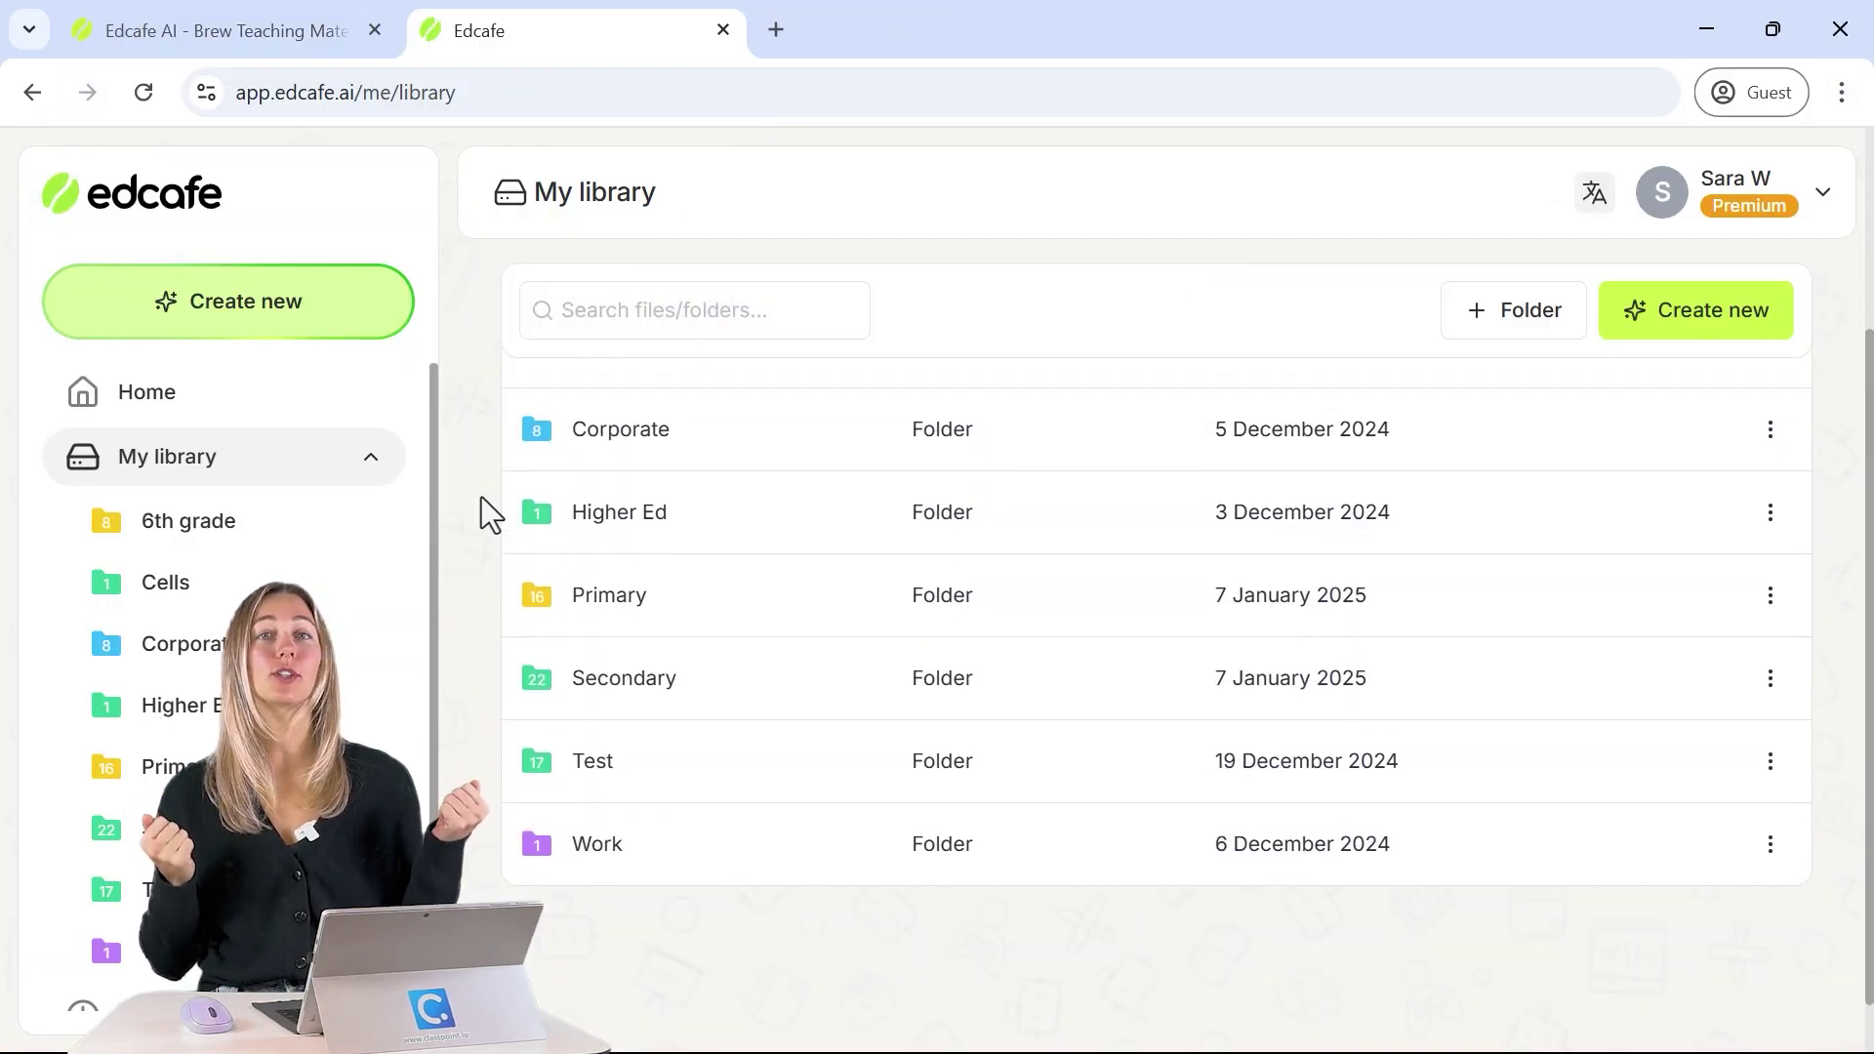
Open the 6th grade folder in the library and look through its files.
scroll(482, 496, "up", 2)
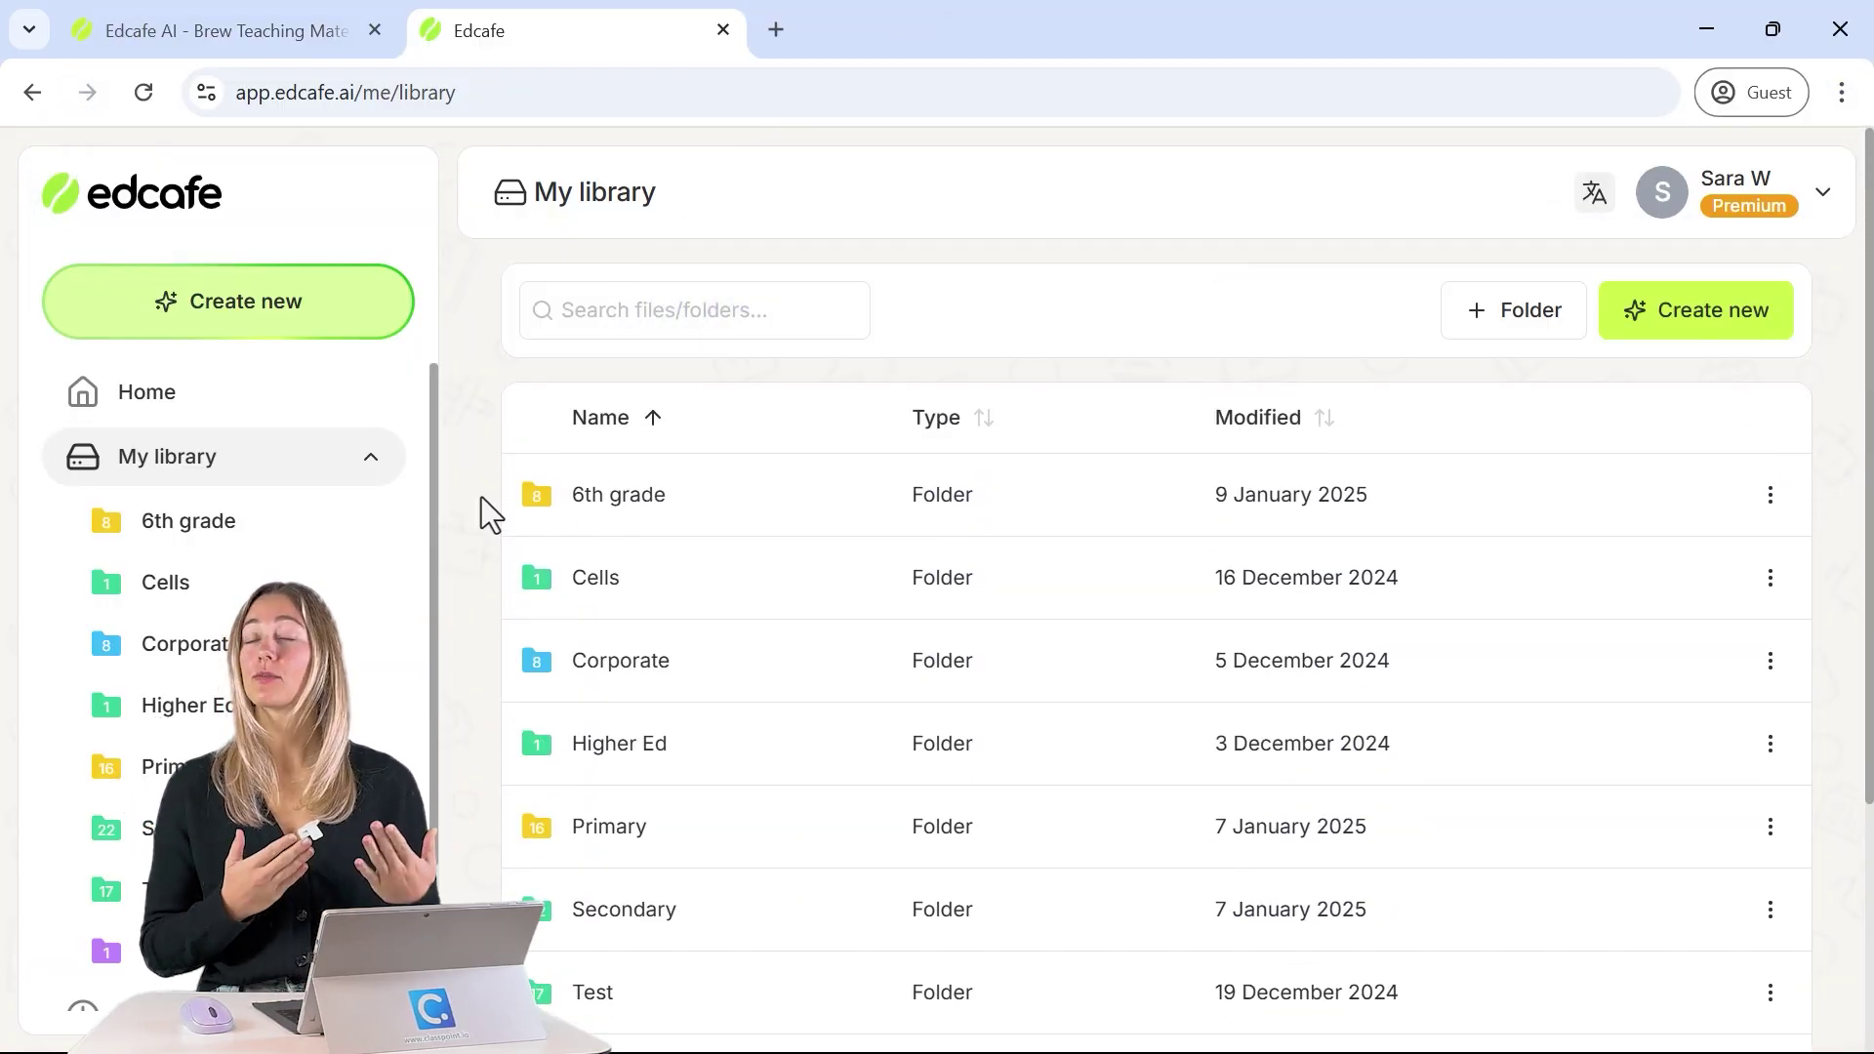
left_click(649, 519)
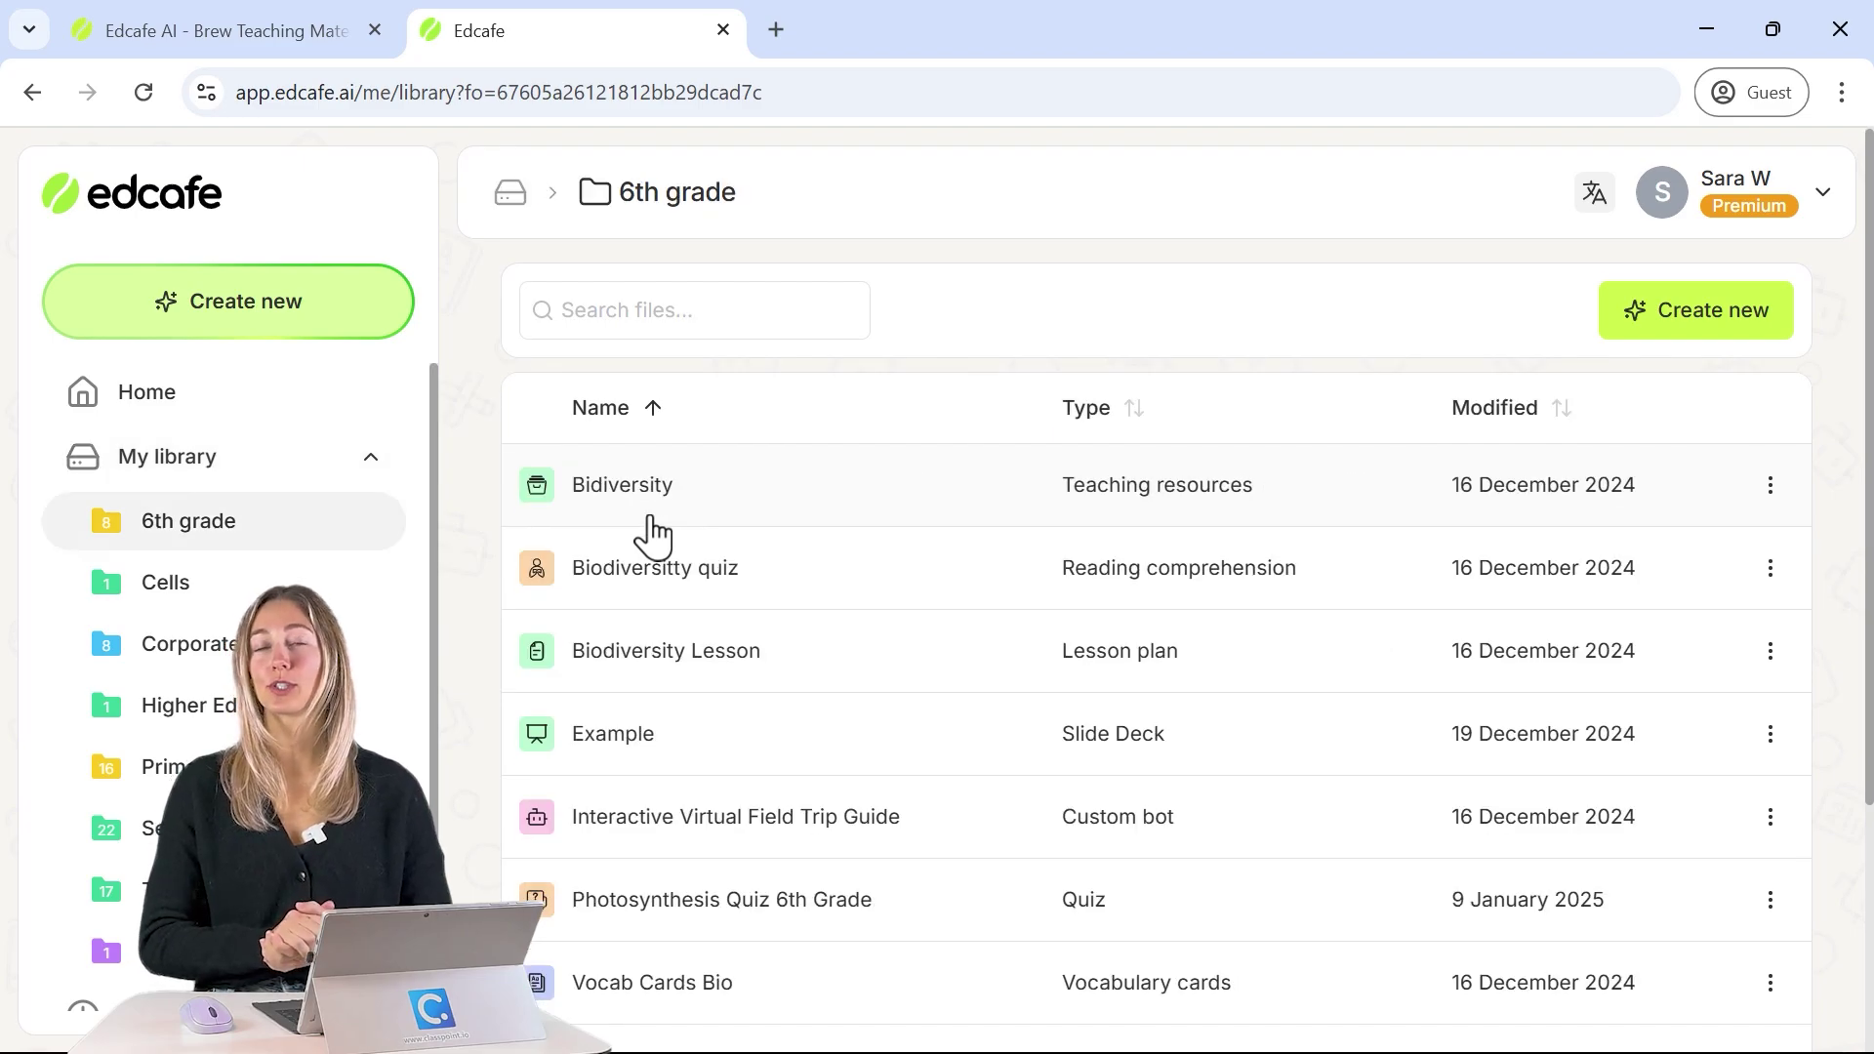
scroll(649, 519, "down", 3)
scroll(651, 534, "up", 3)
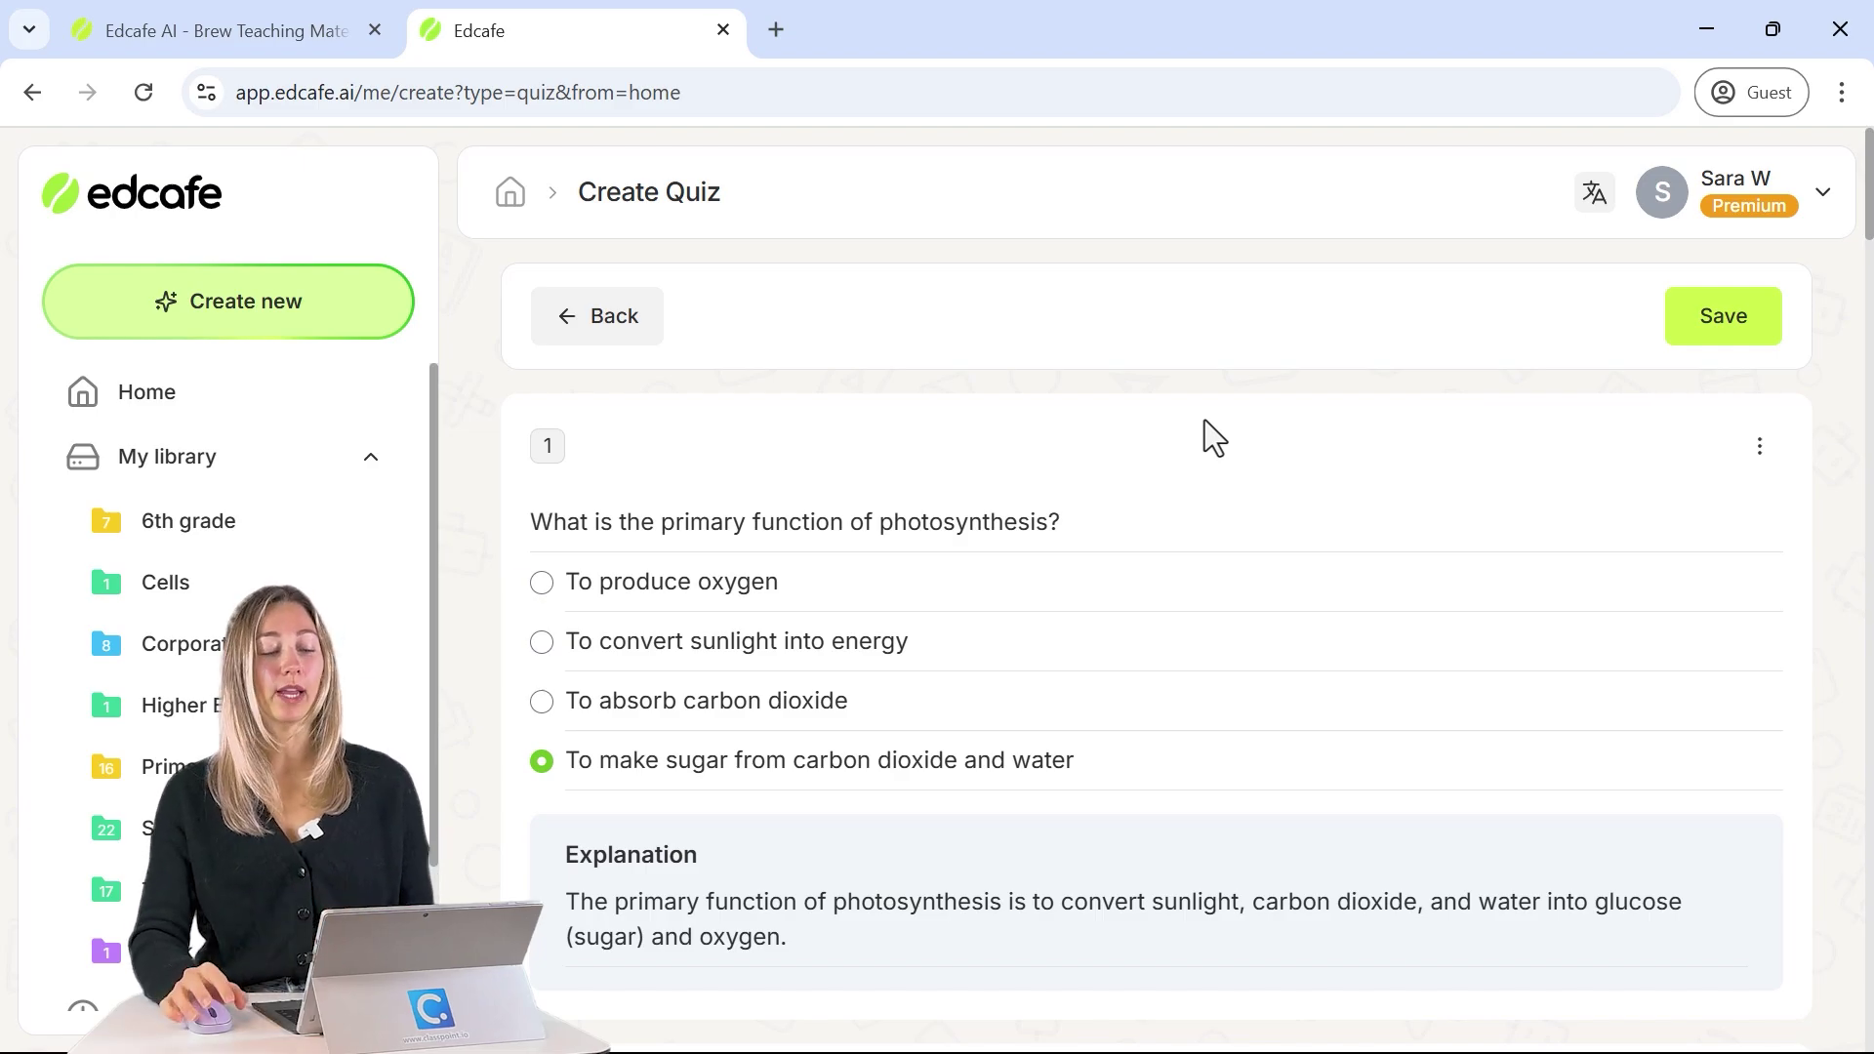
Save the quiz as "Photosynthesis Quiz 6th Grade" in the 6th grade folder.
left_click(1728, 324)
type("Photosynthesis Quiz 6th Grade")
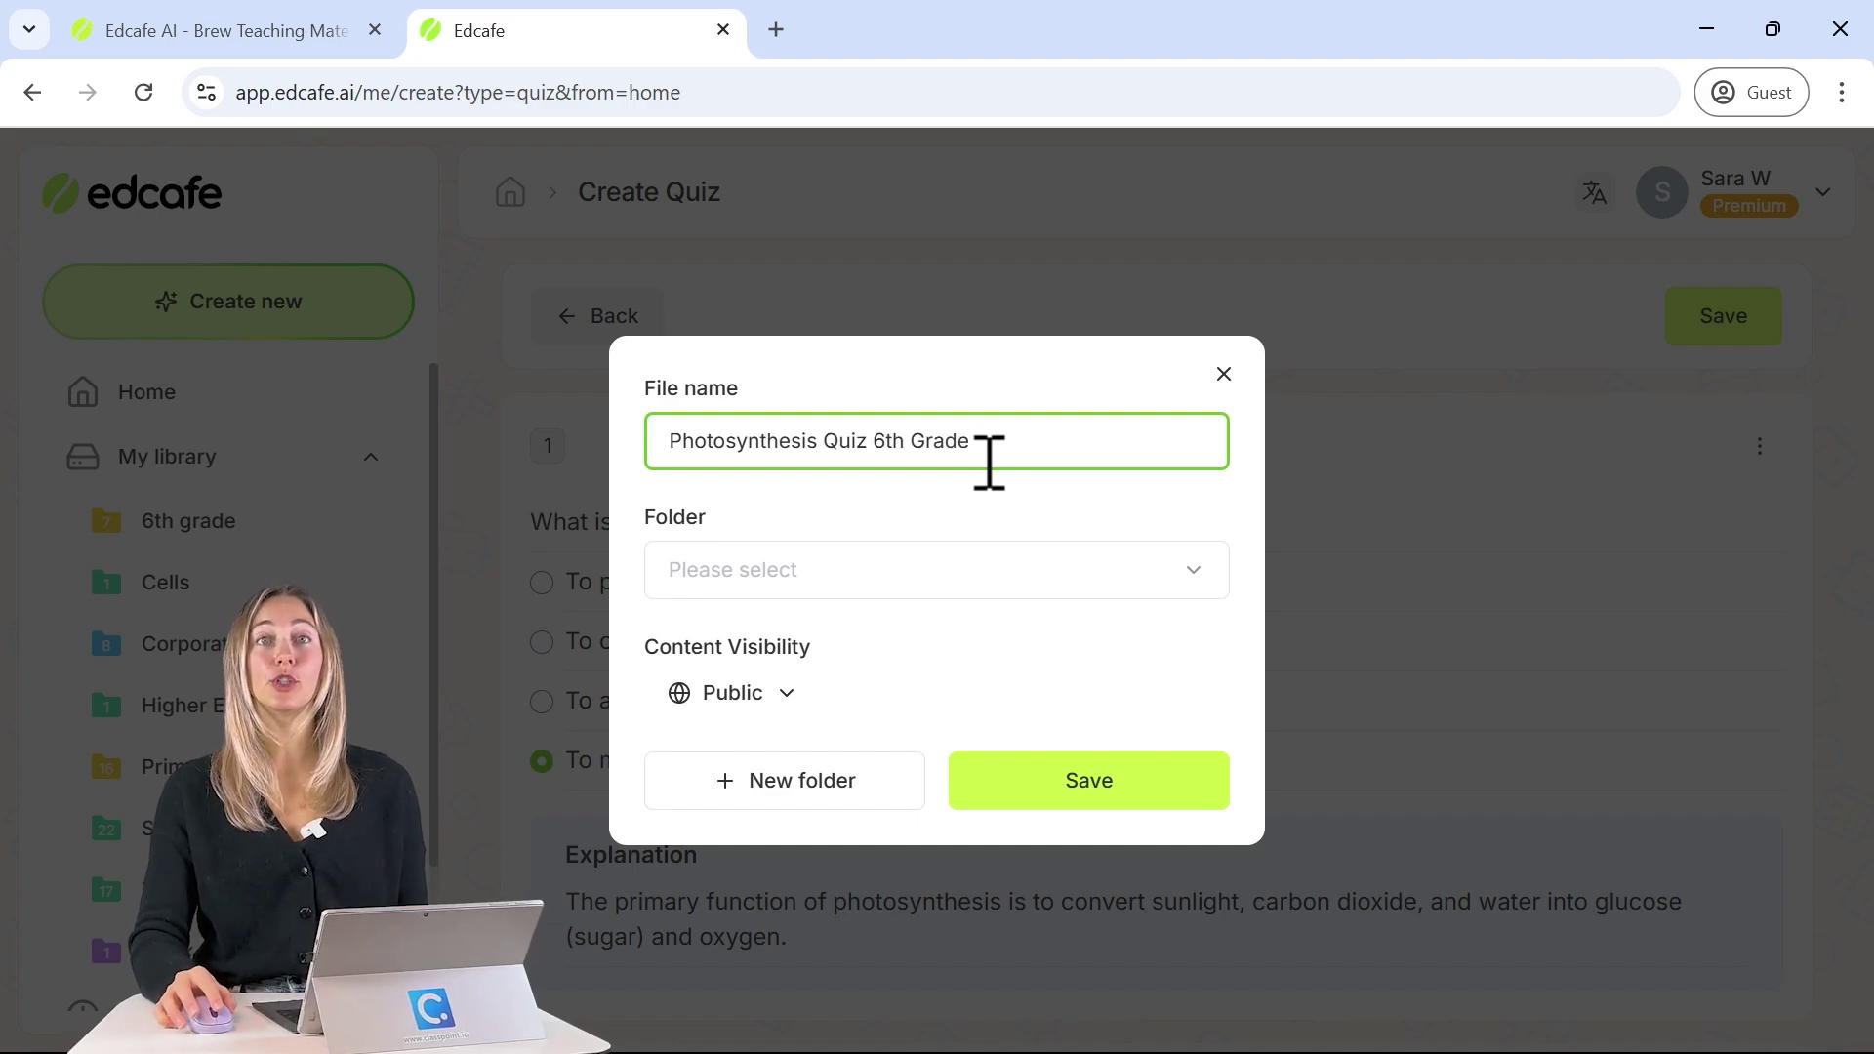
left_click(1051, 598)
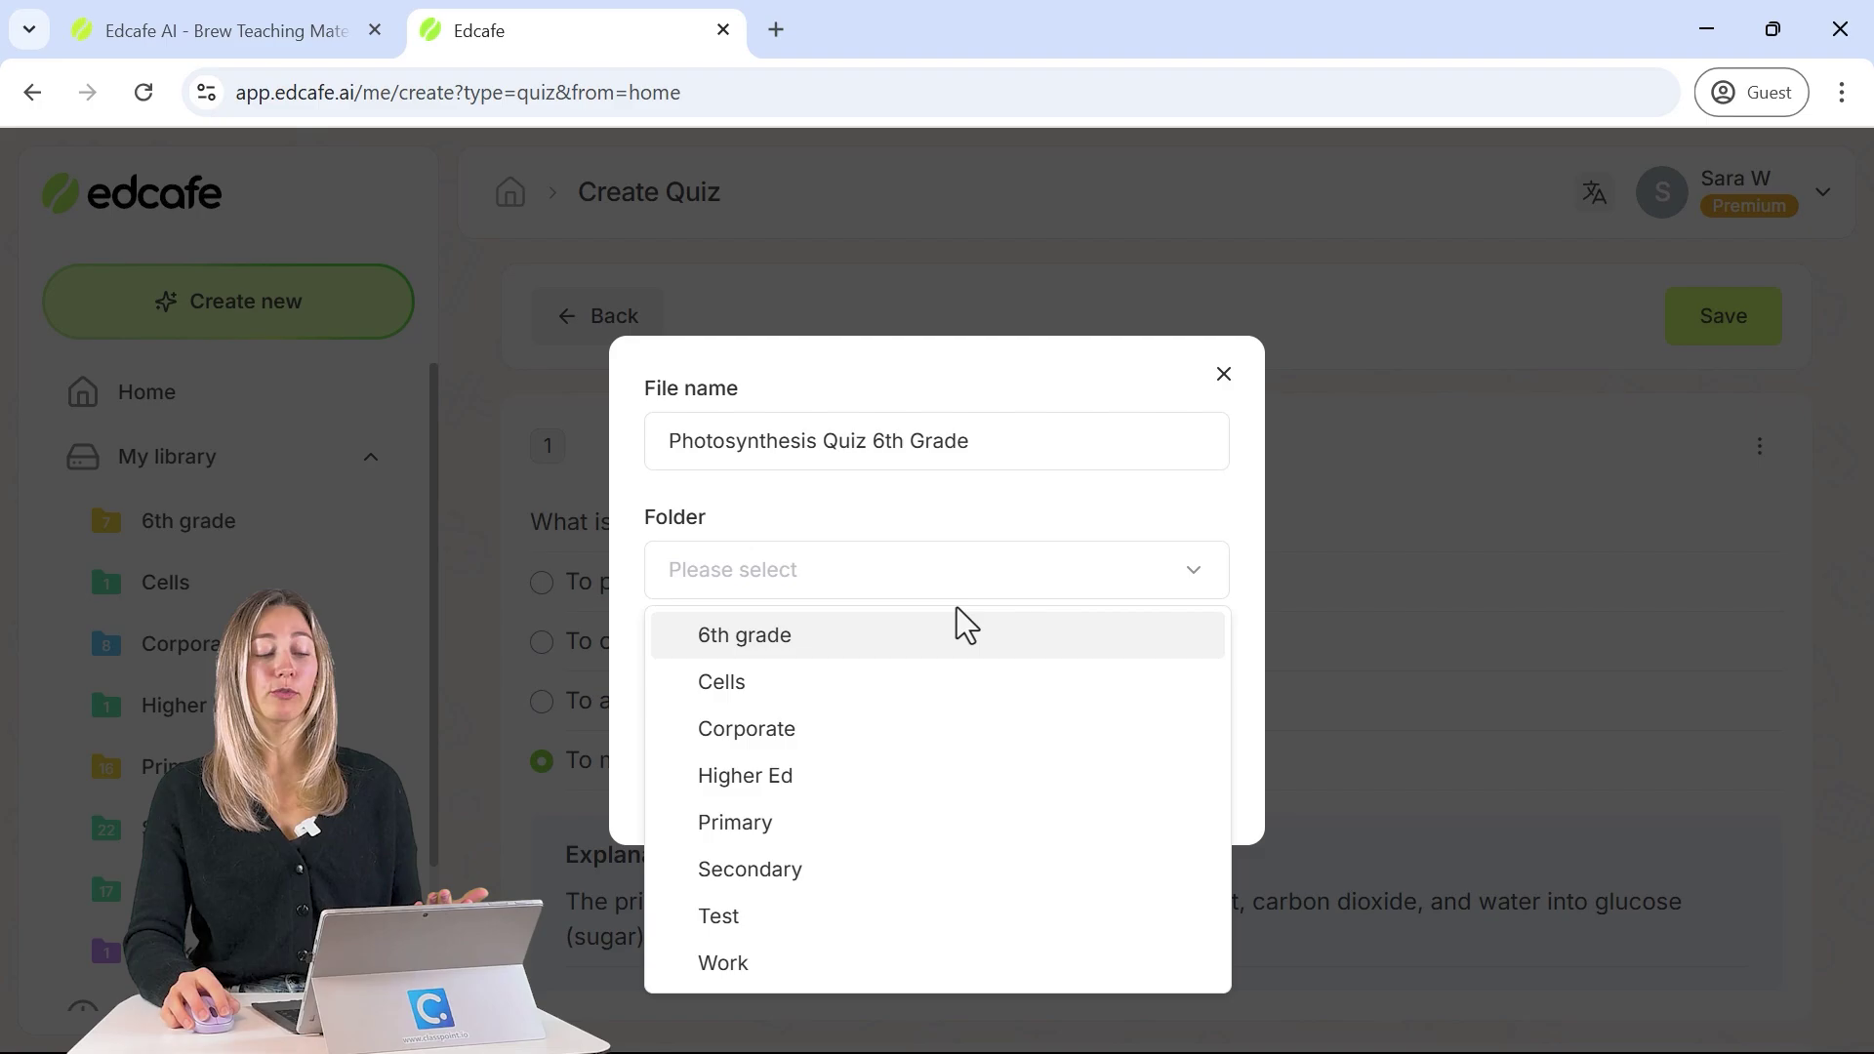
left_click(985, 549)
left_click(927, 576)
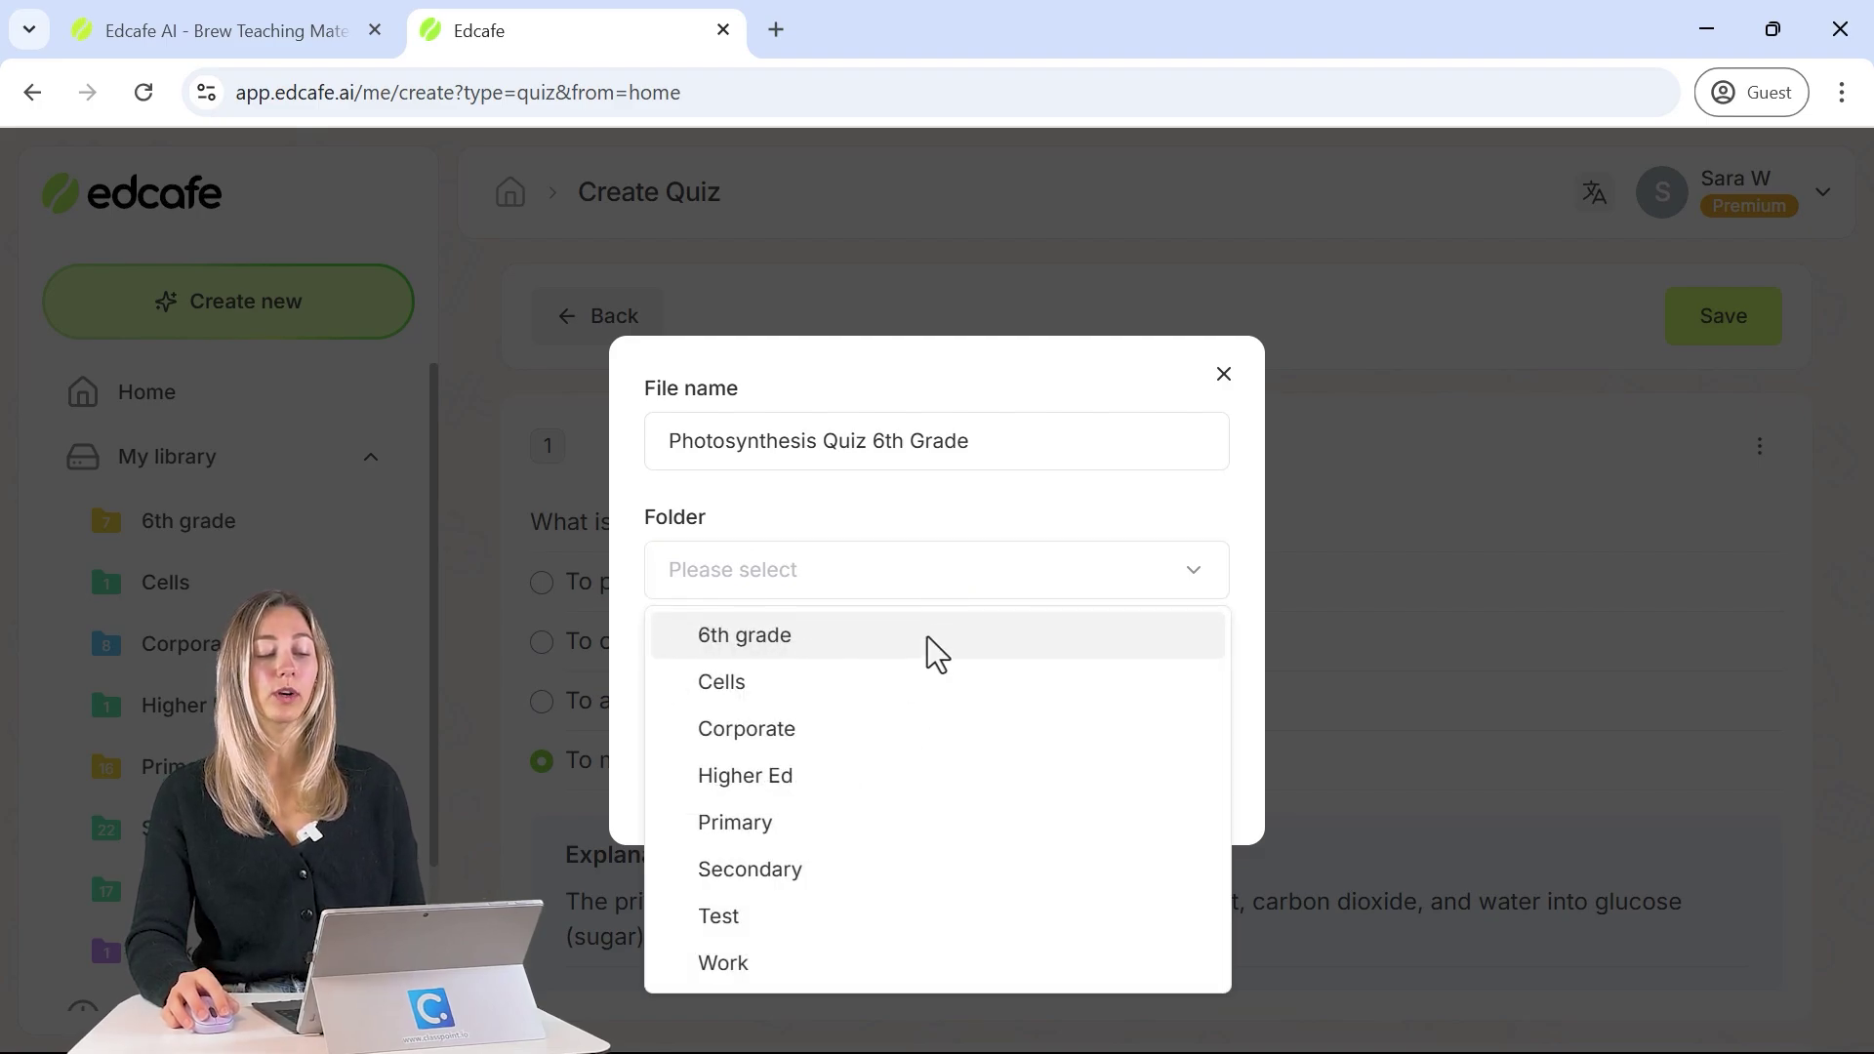
left_click(917, 634)
left_click(1047, 785)
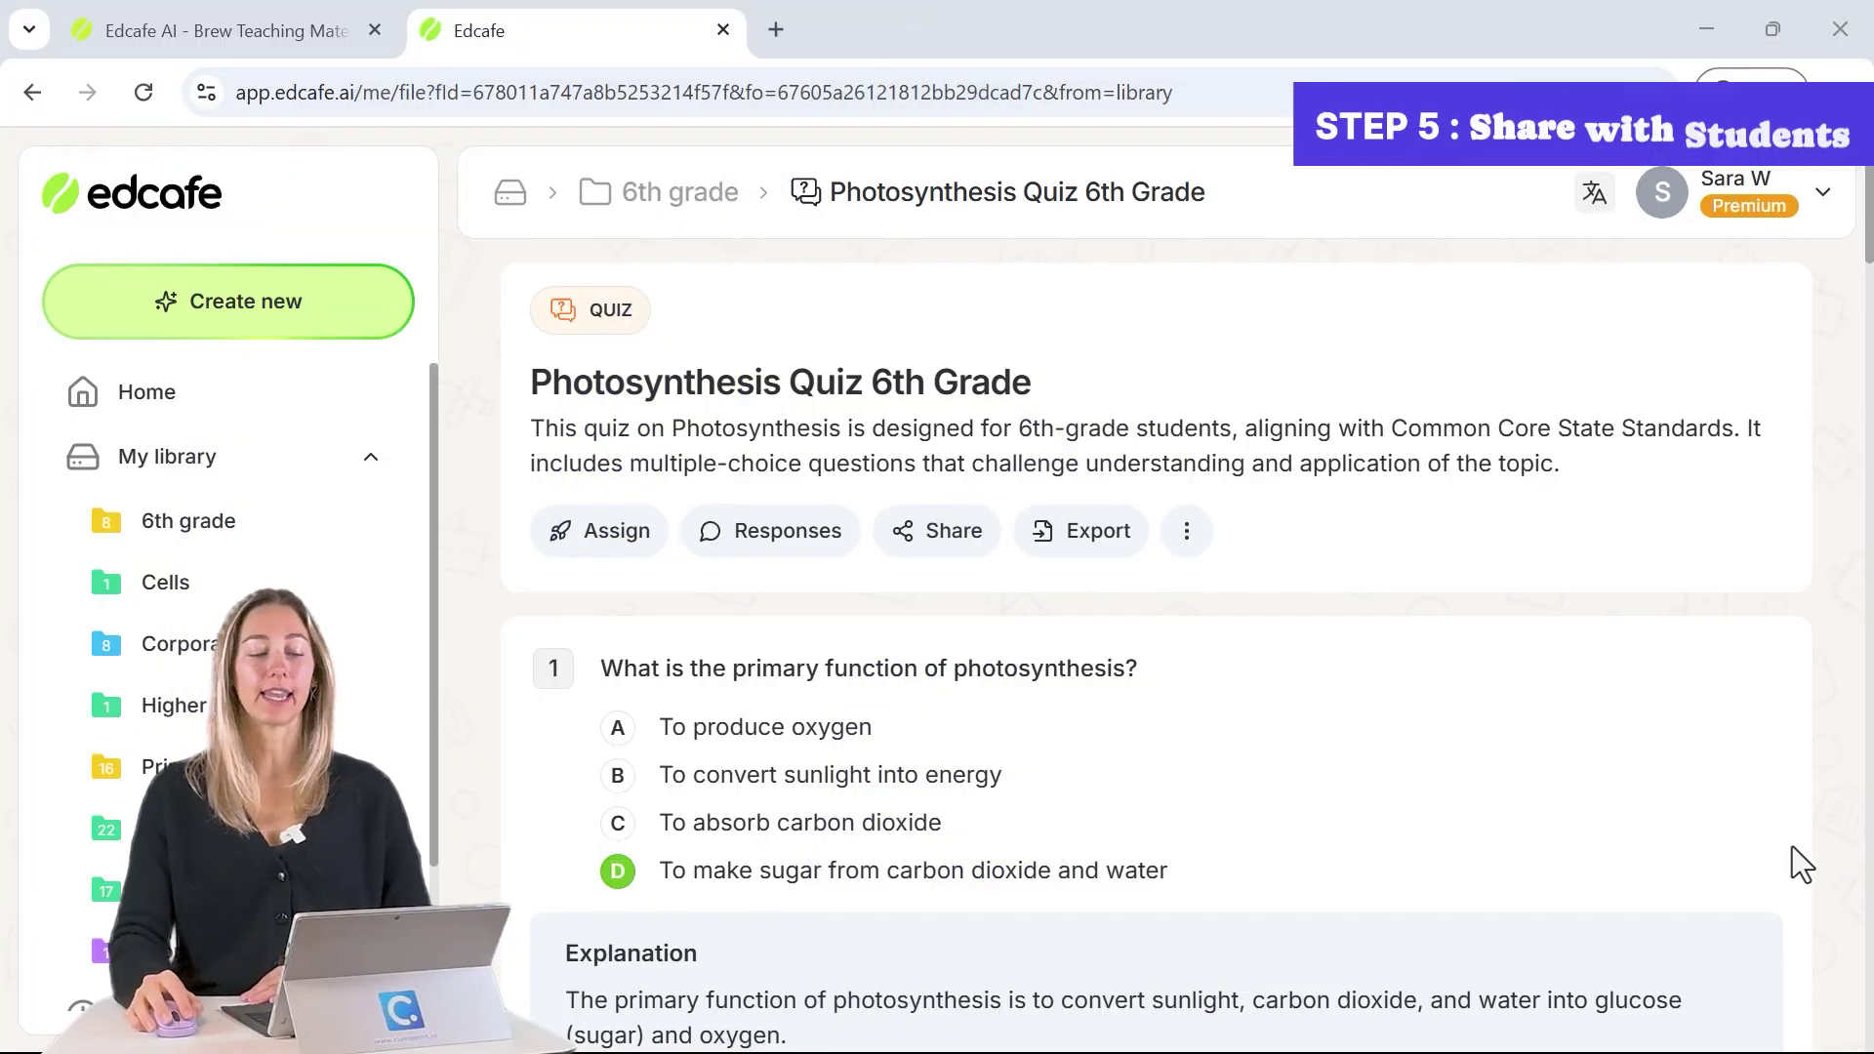
Review the saved quiz's file management actions, public sharing options and available export formats.
left_click(1196, 539)
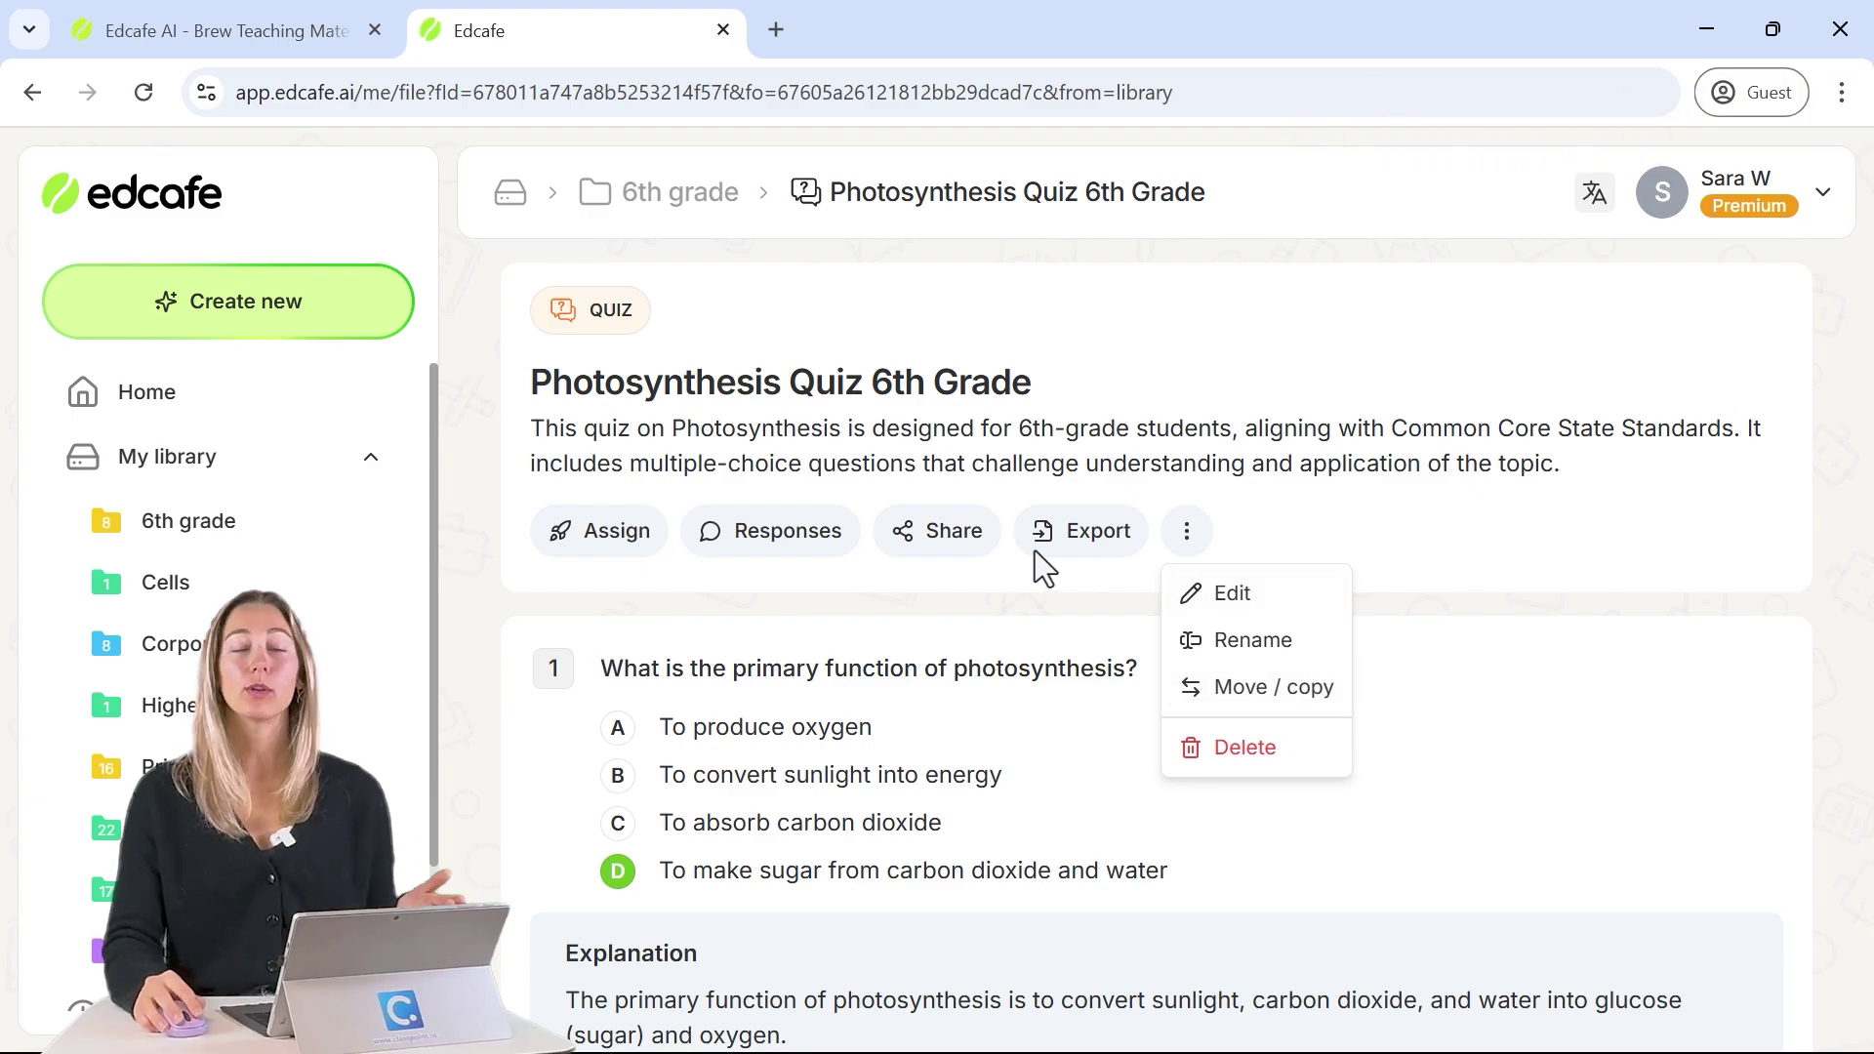
left_click(930, 541)
left_click(929, 539)
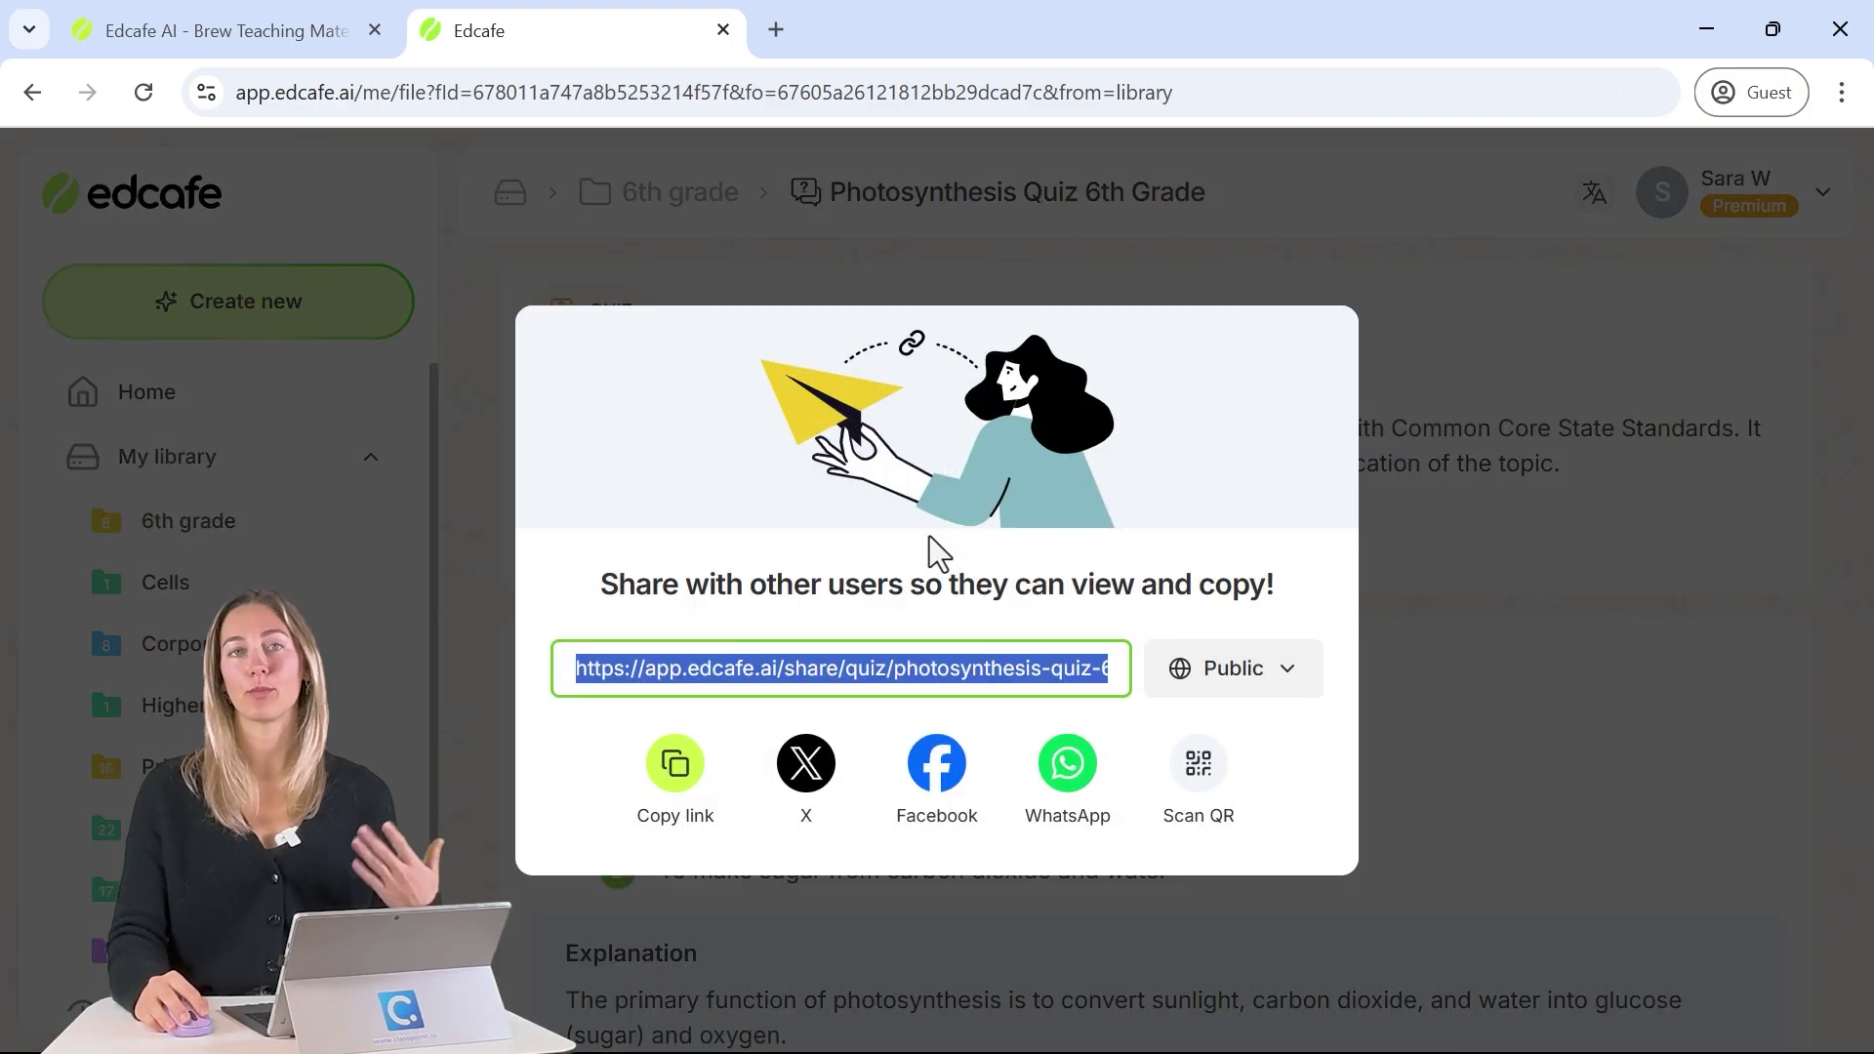
left_click(1578, 570)
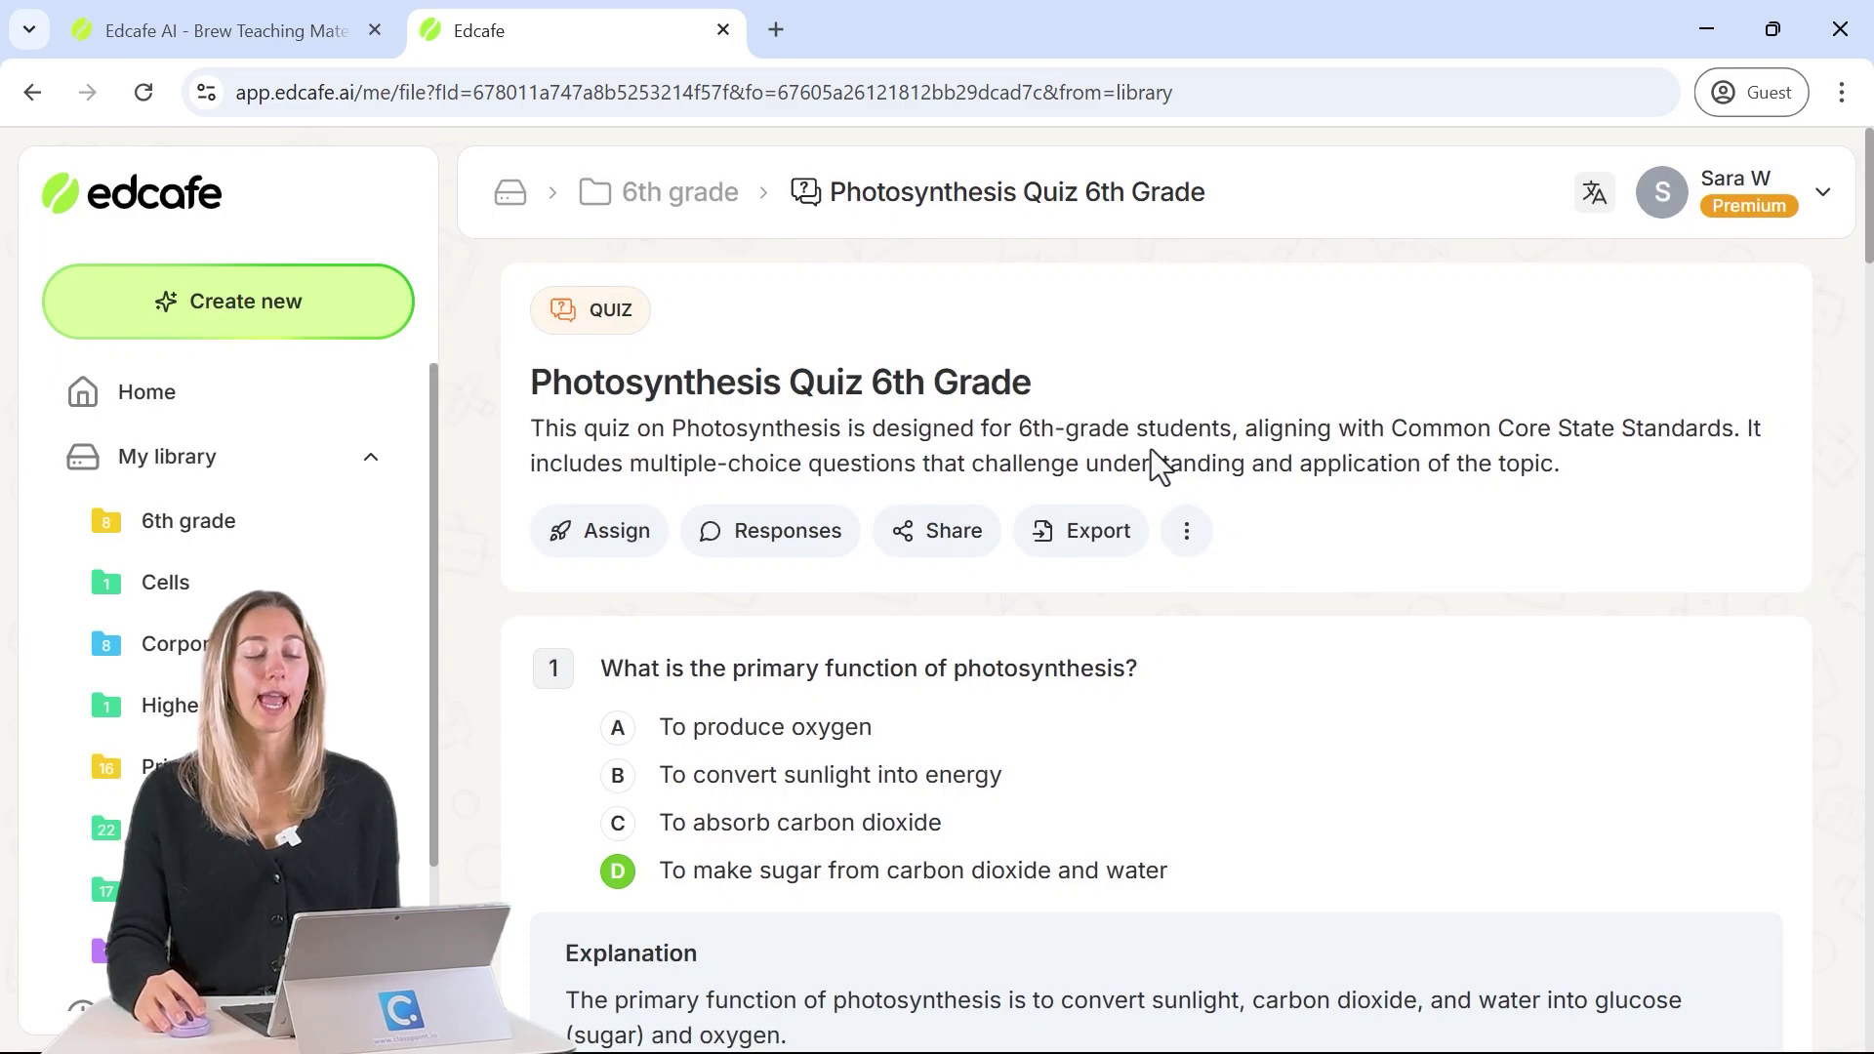
left_click(1064, 543)
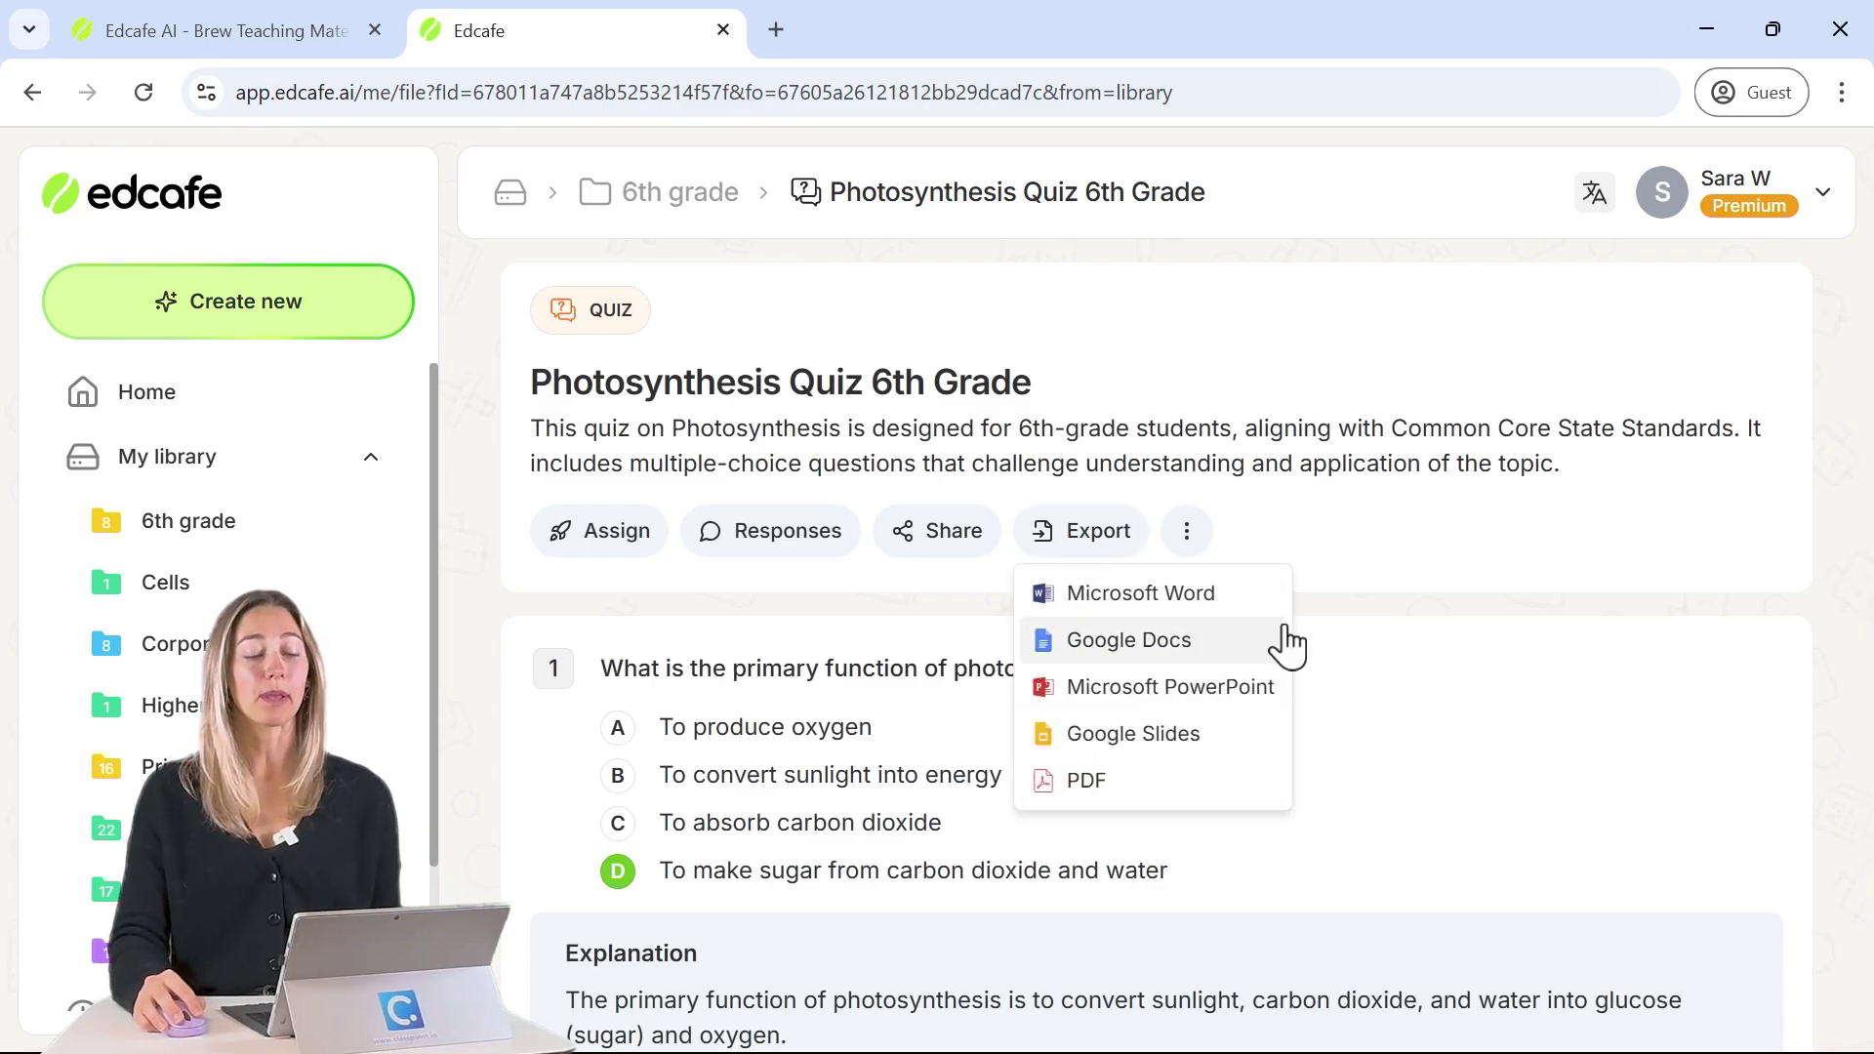
left_click(1337, 543)
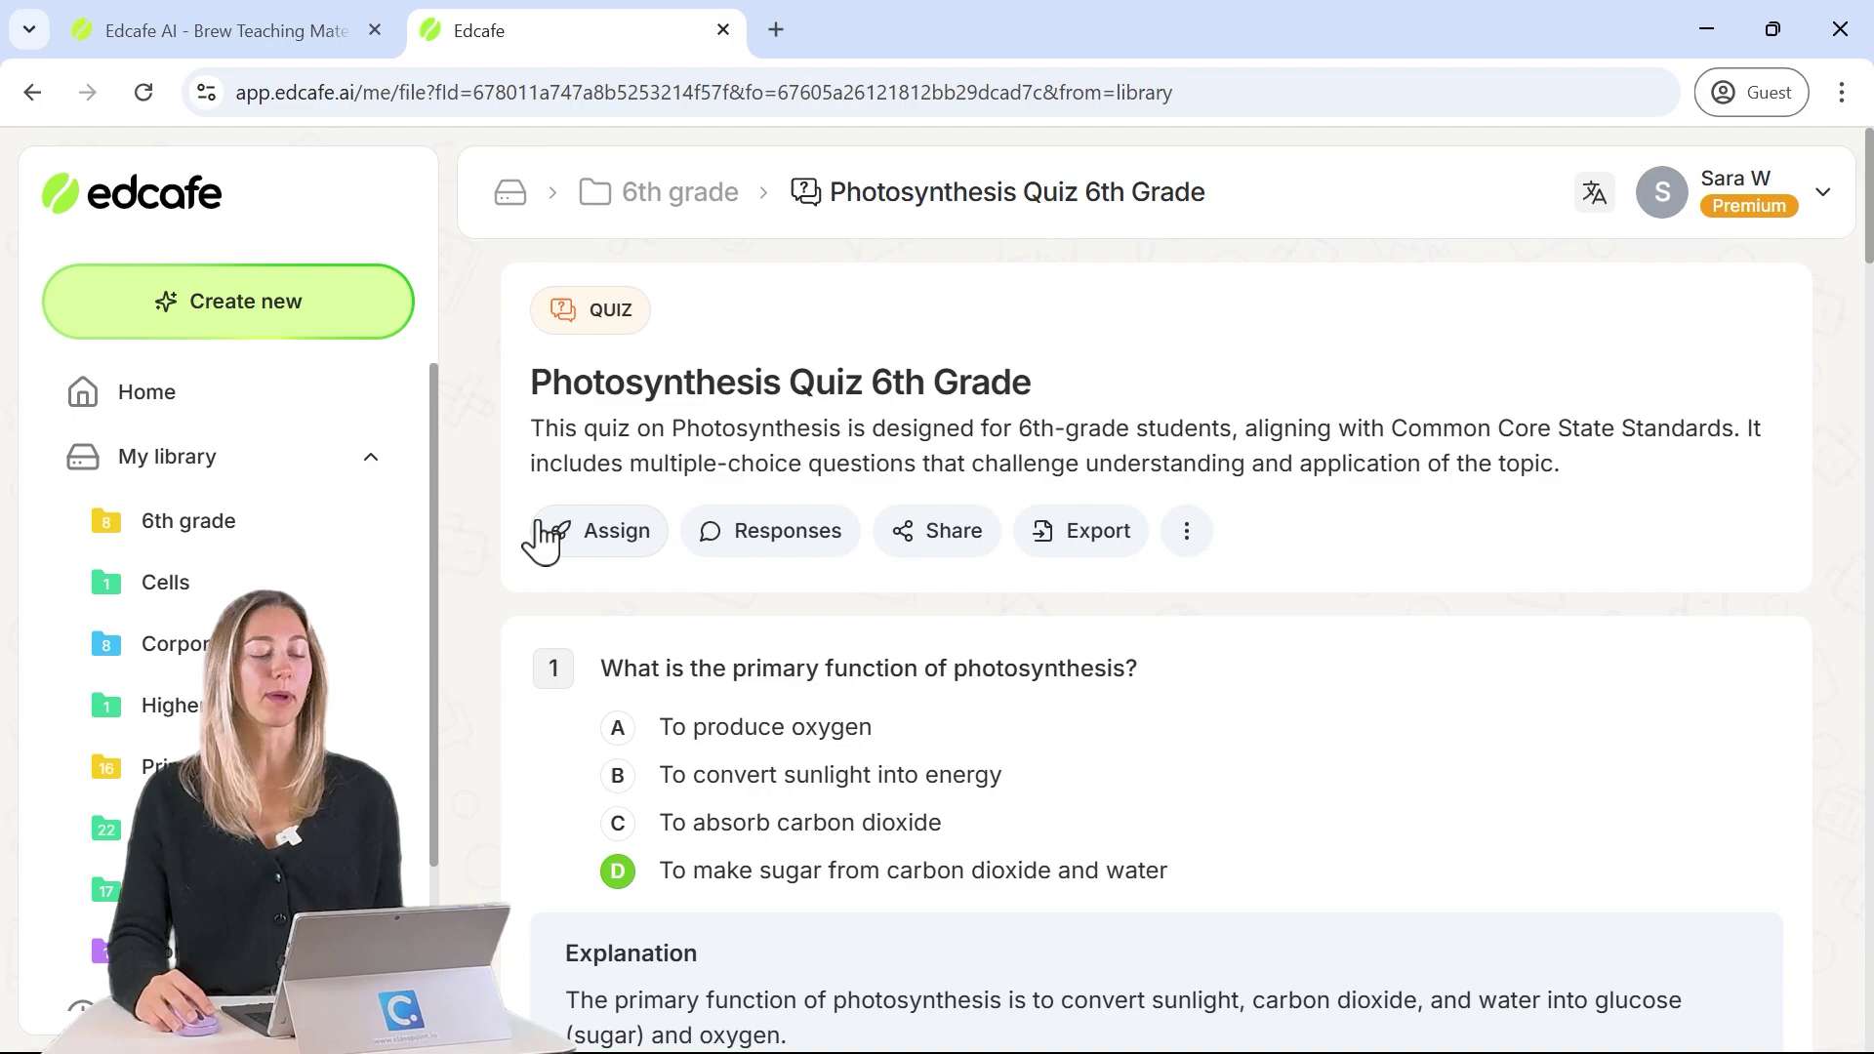
Copy the quiz's assignment link and open it in a new browser tab.
left_click(584, 542)
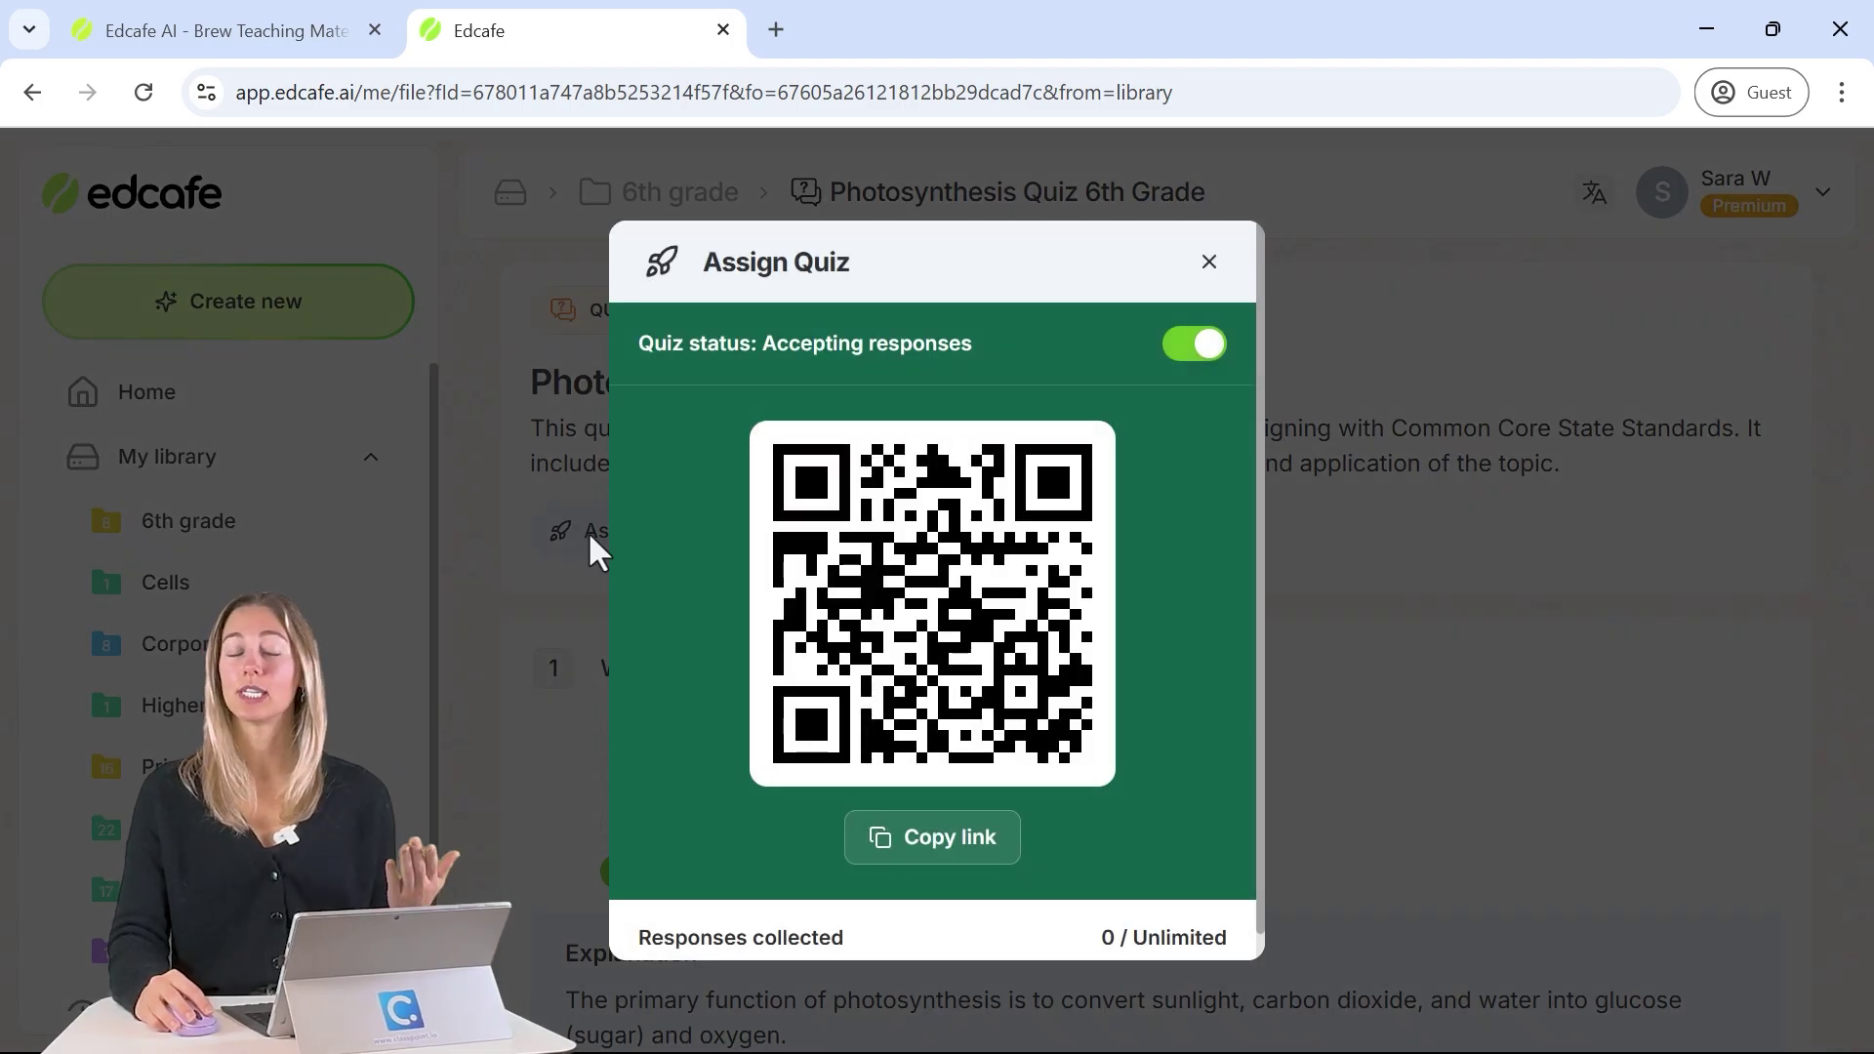
left_click(969, 859)
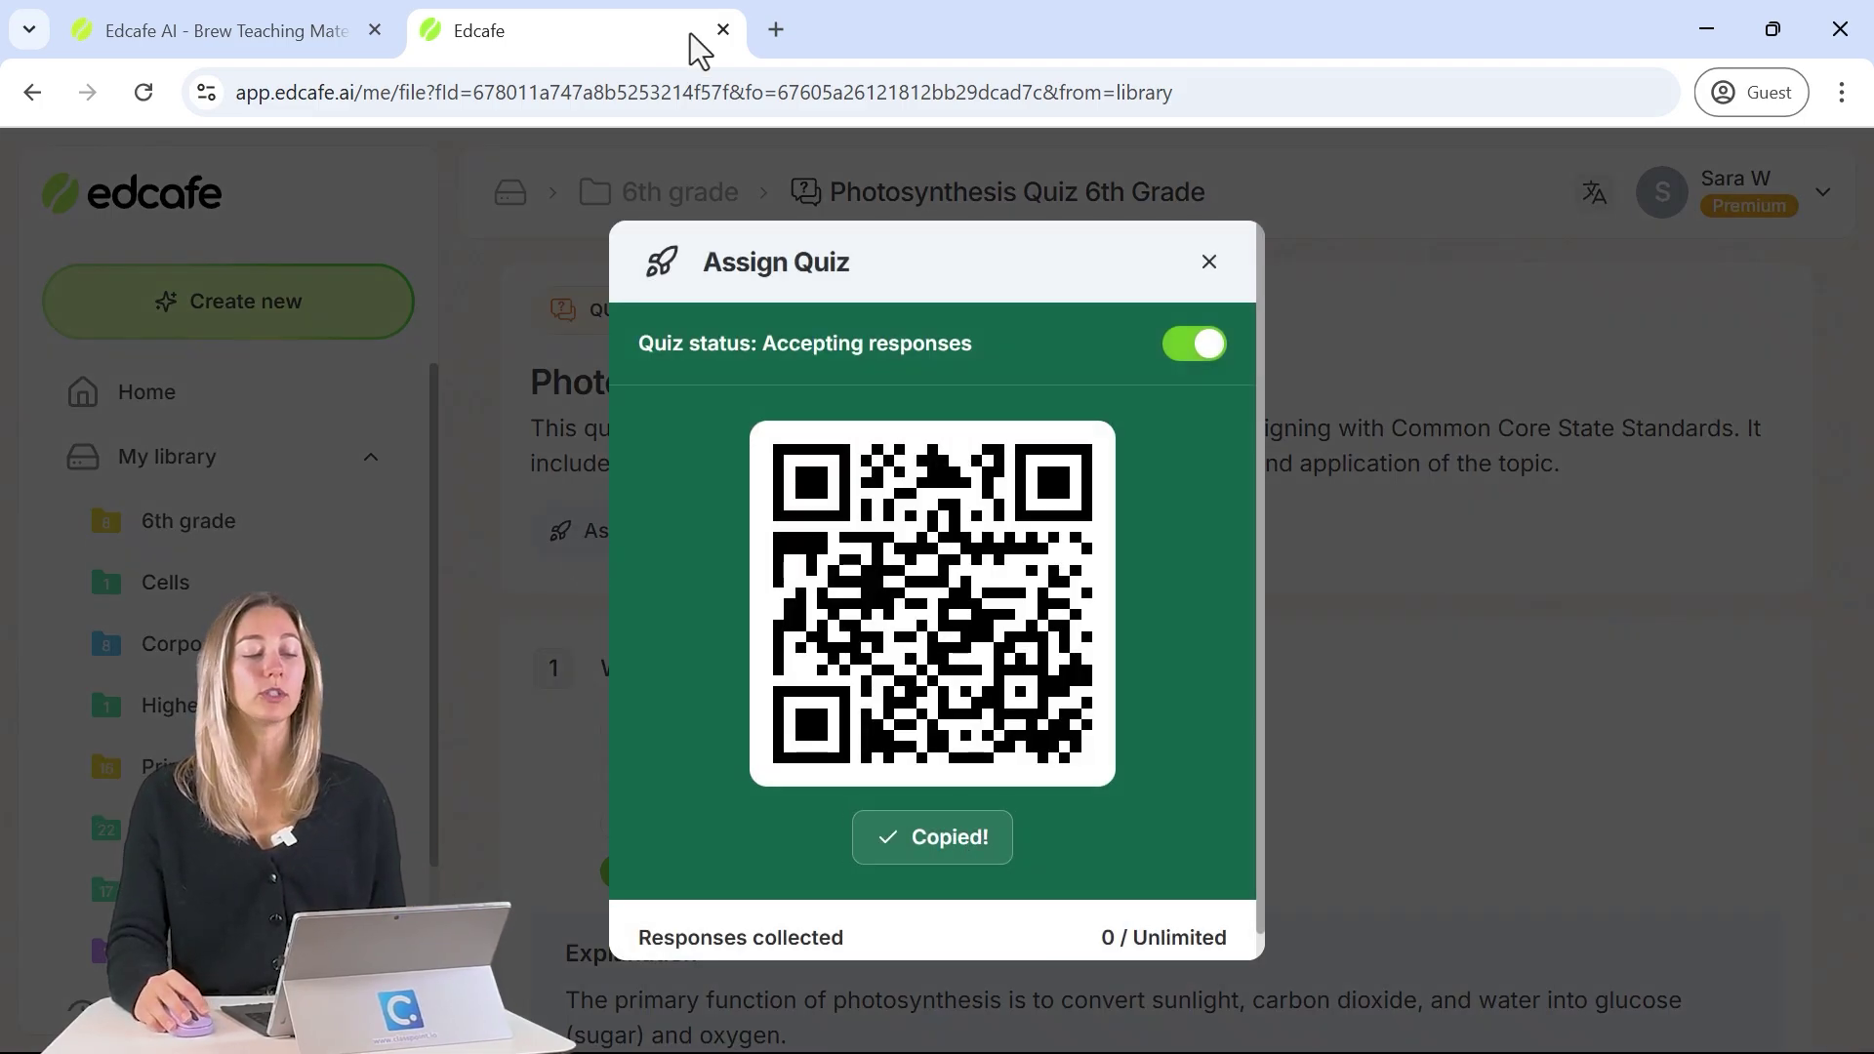
left_click(776, 30)
type("https://app.edcafe.ai/quiz/678011a747a8b5253214f57f")
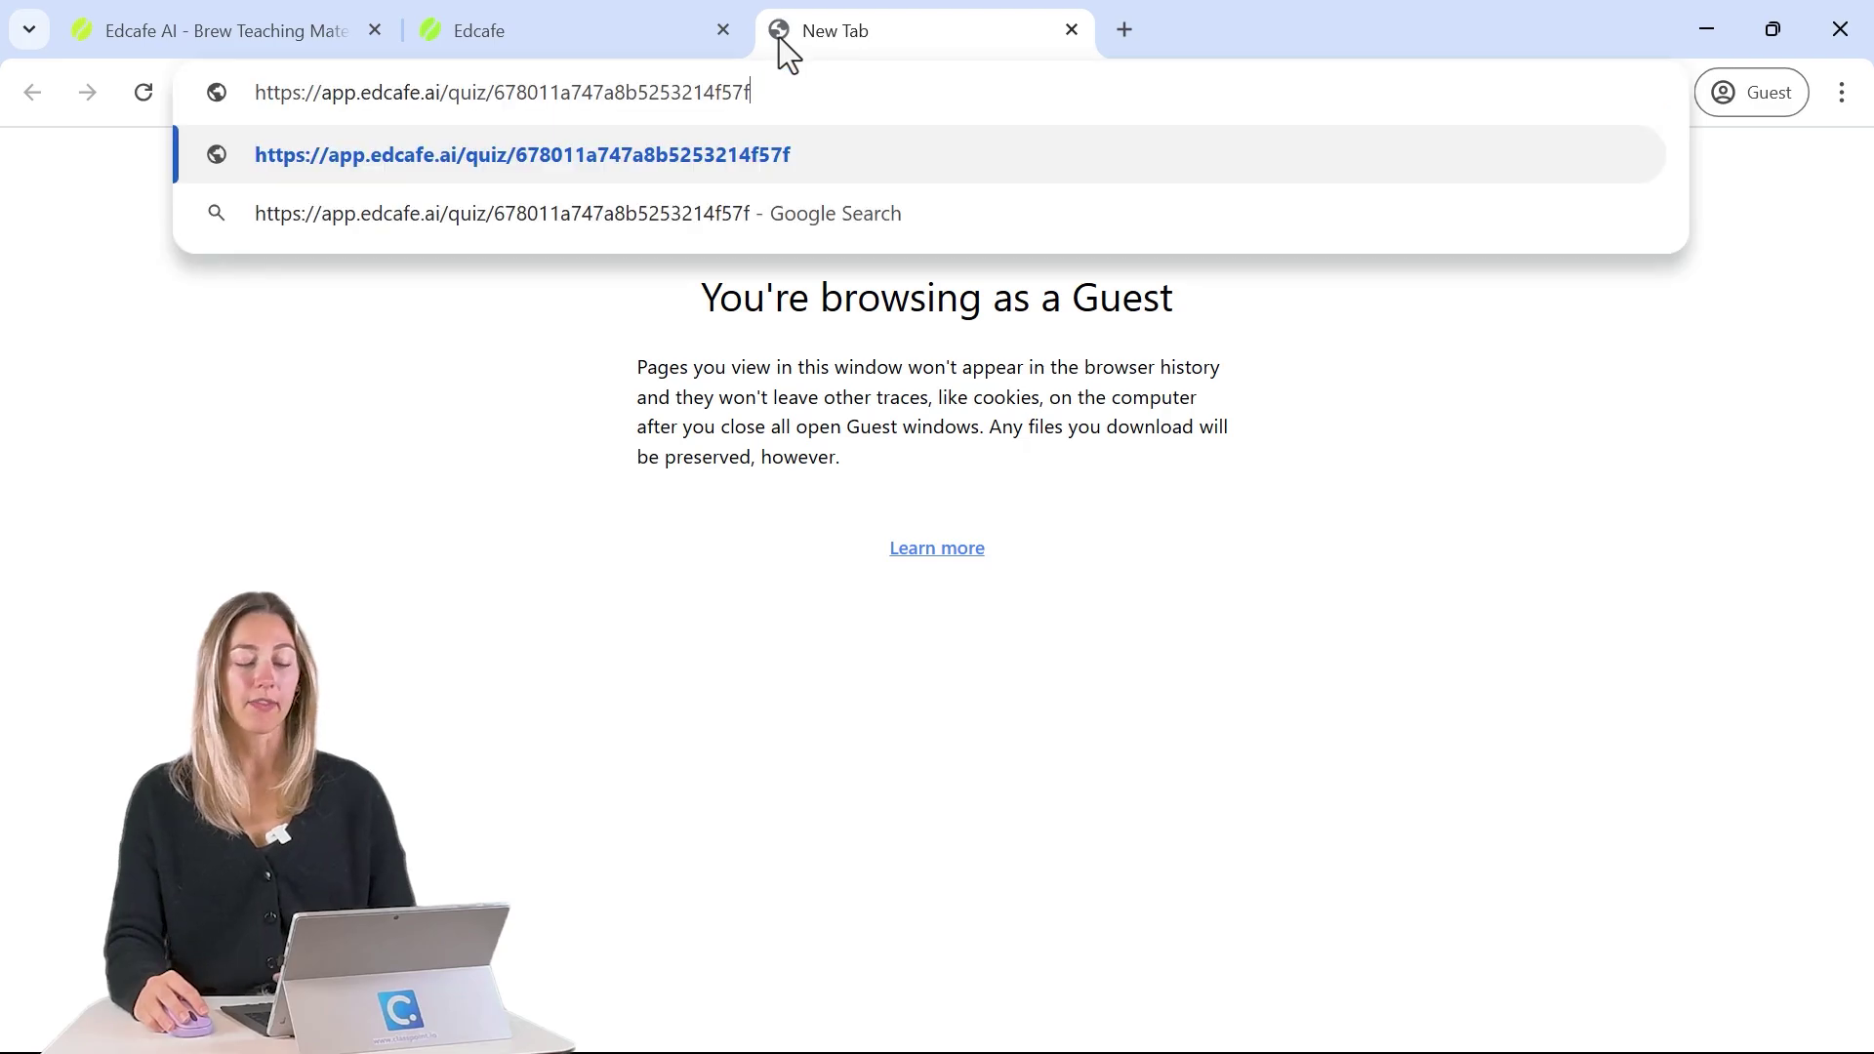
key("Return")
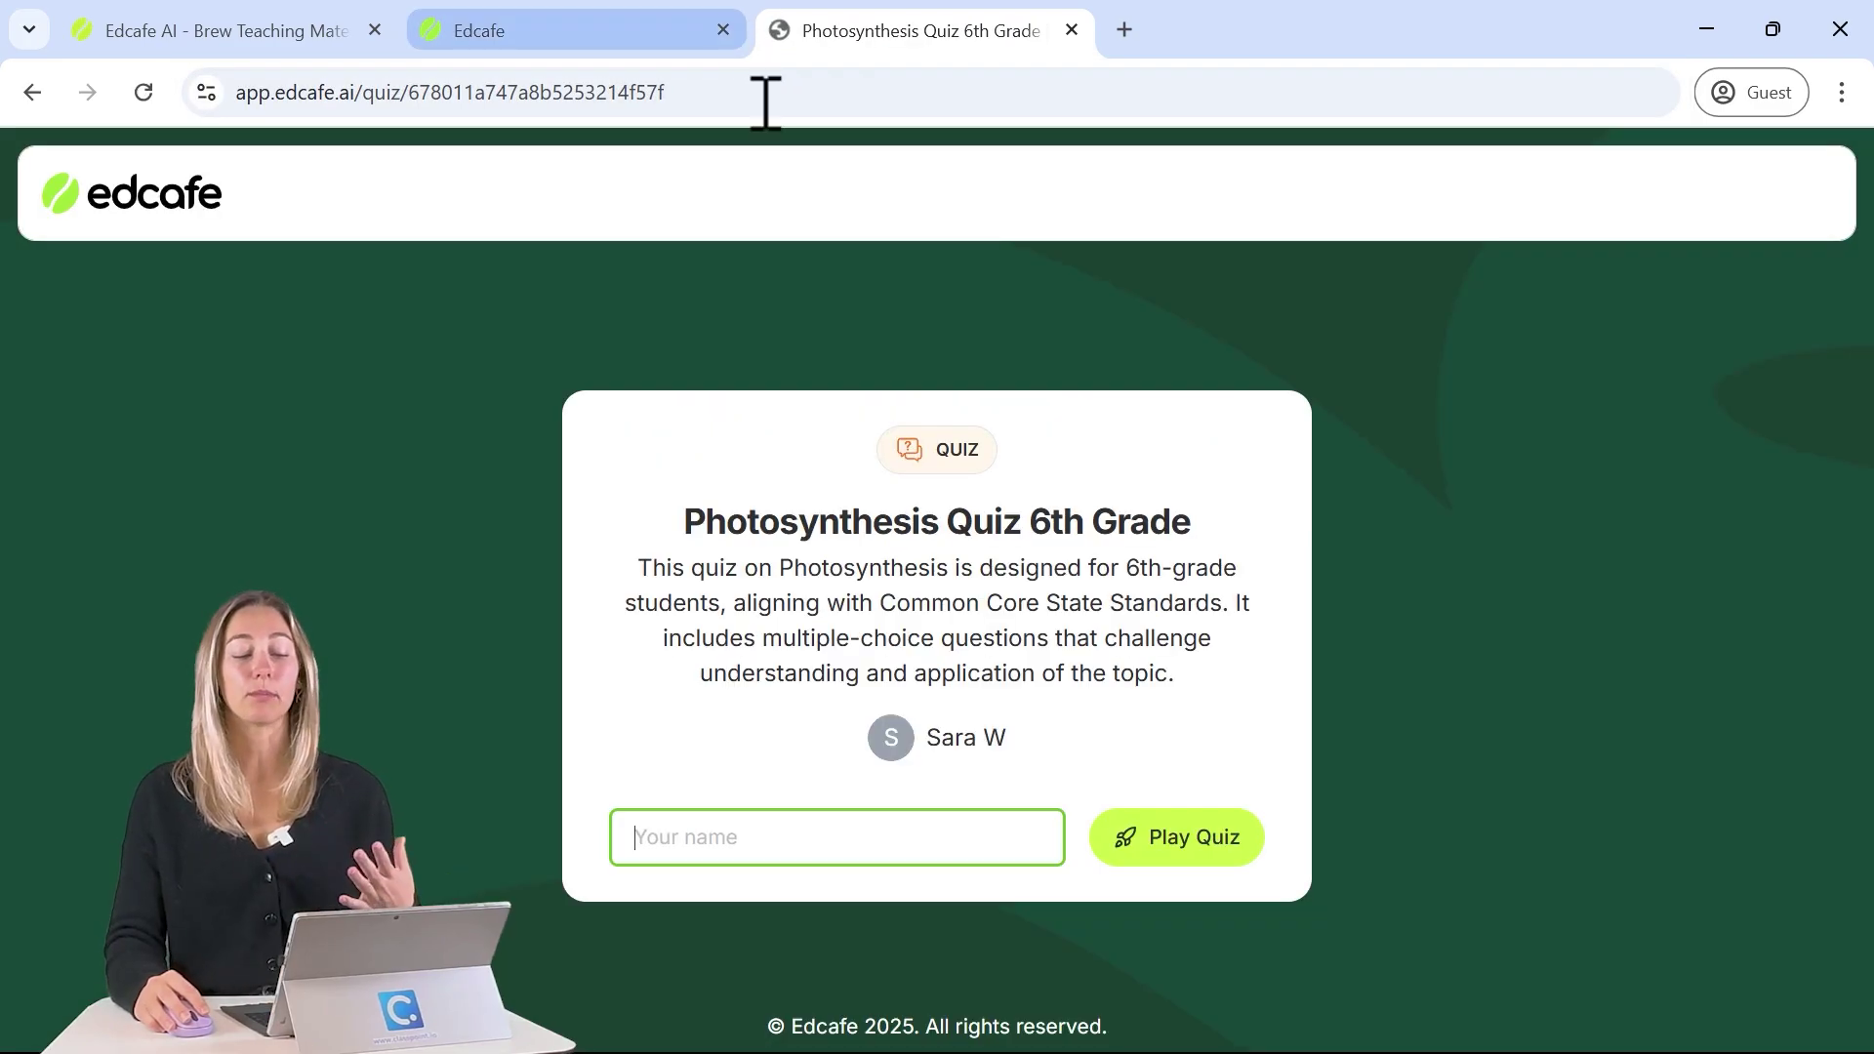
Start the quiz under the student's name and answer questions 1 to 7, choosing Chlorophyll for question 3 and Roots for question 6.
type("Alex")
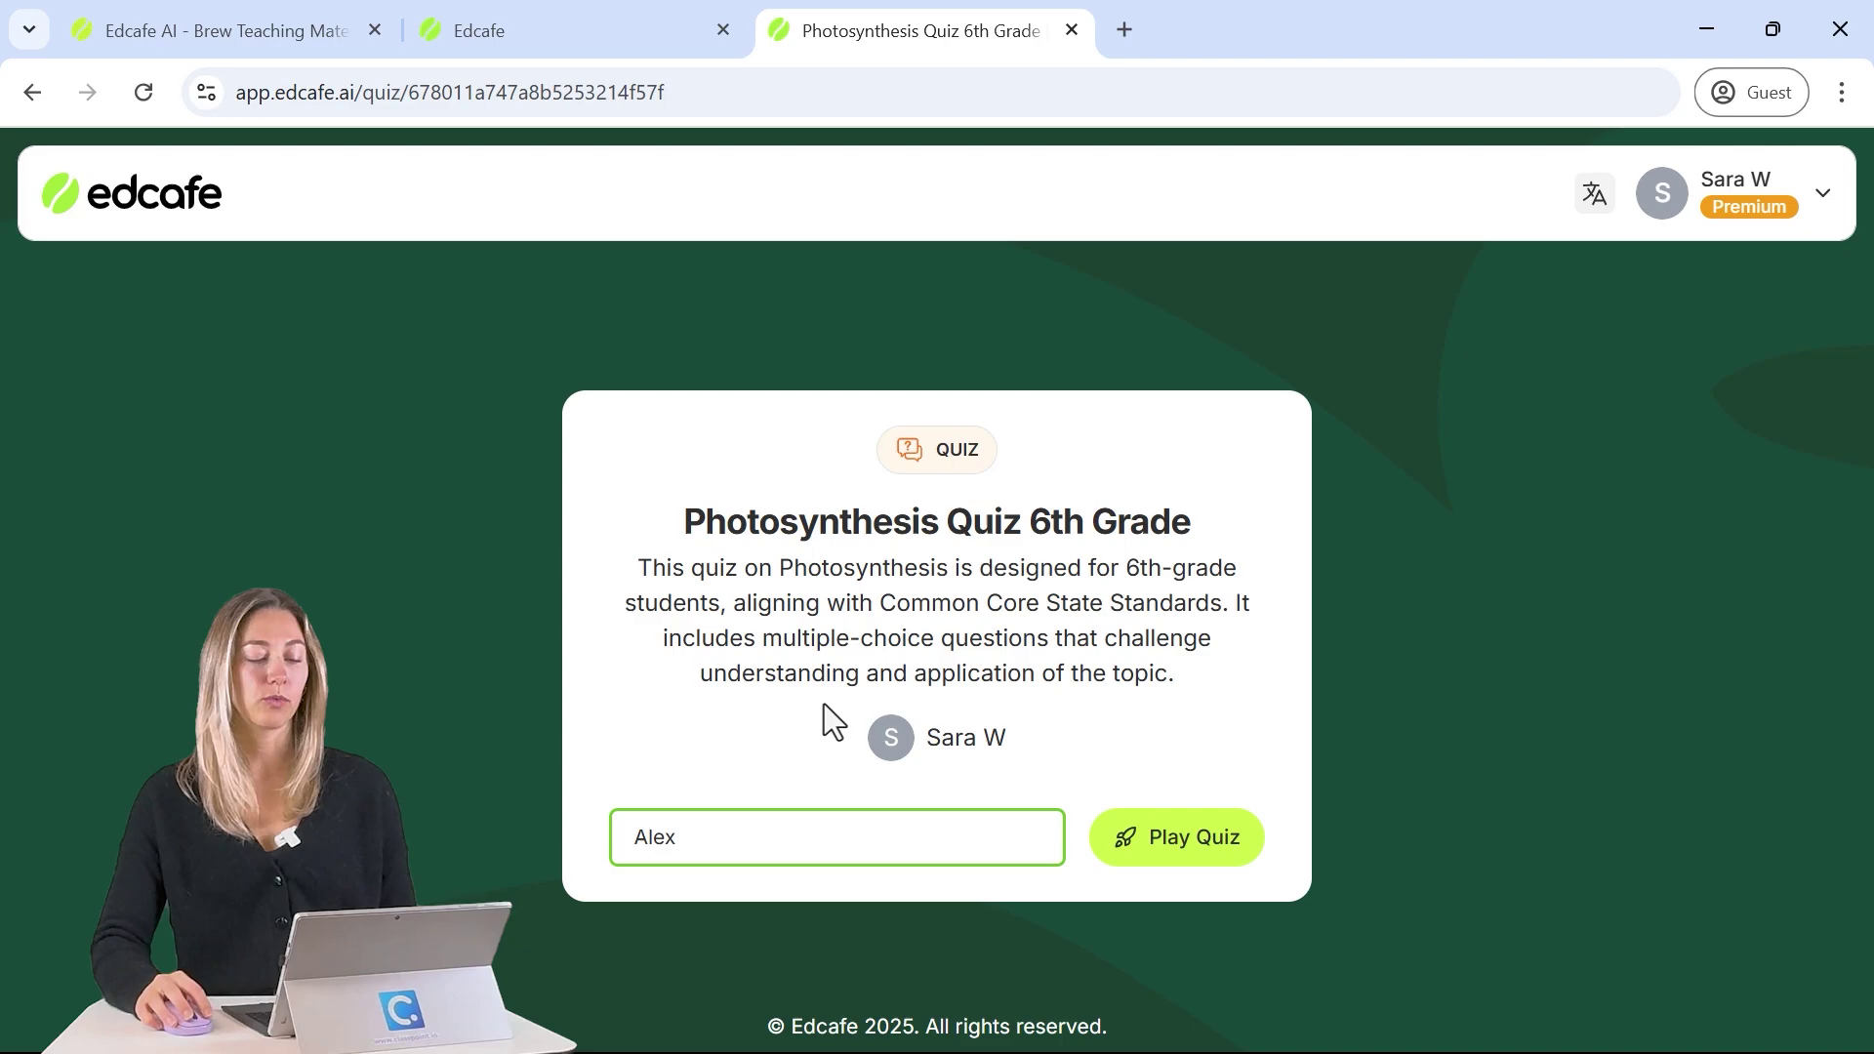
left_click(1162, 866)
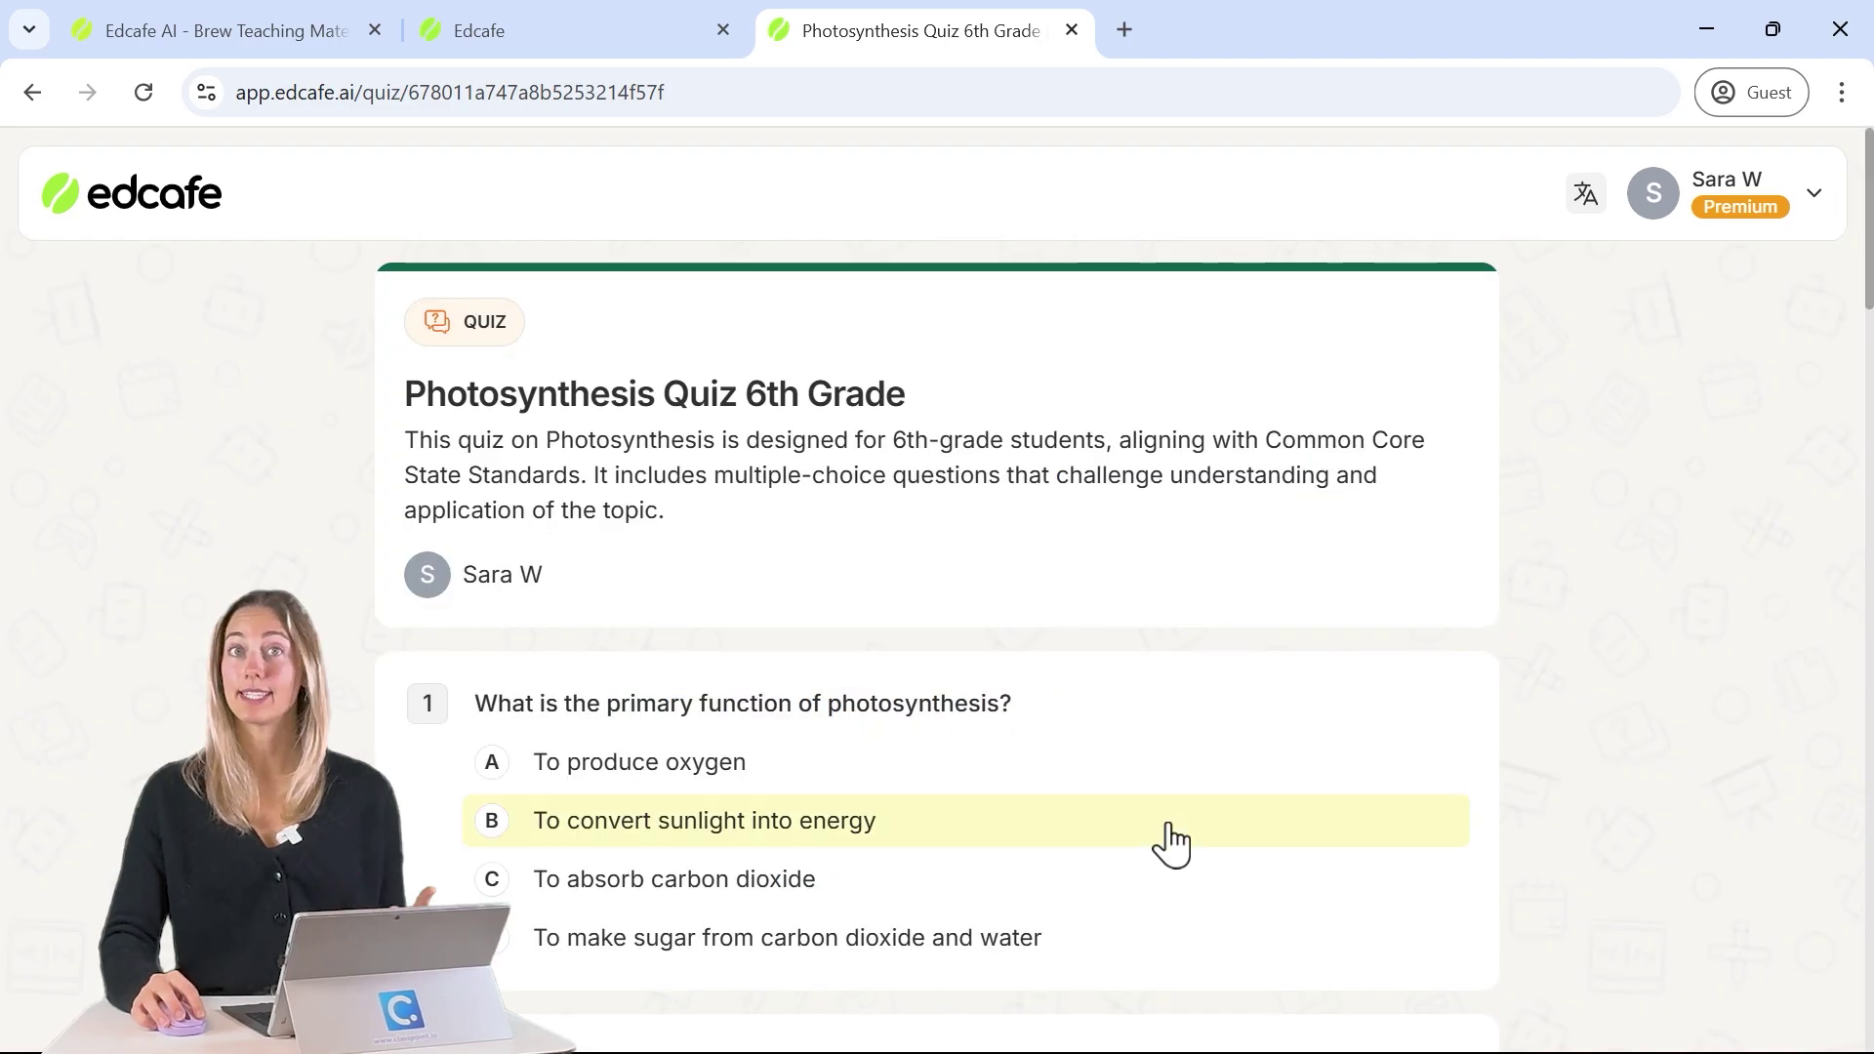
left_click(1116, 771)
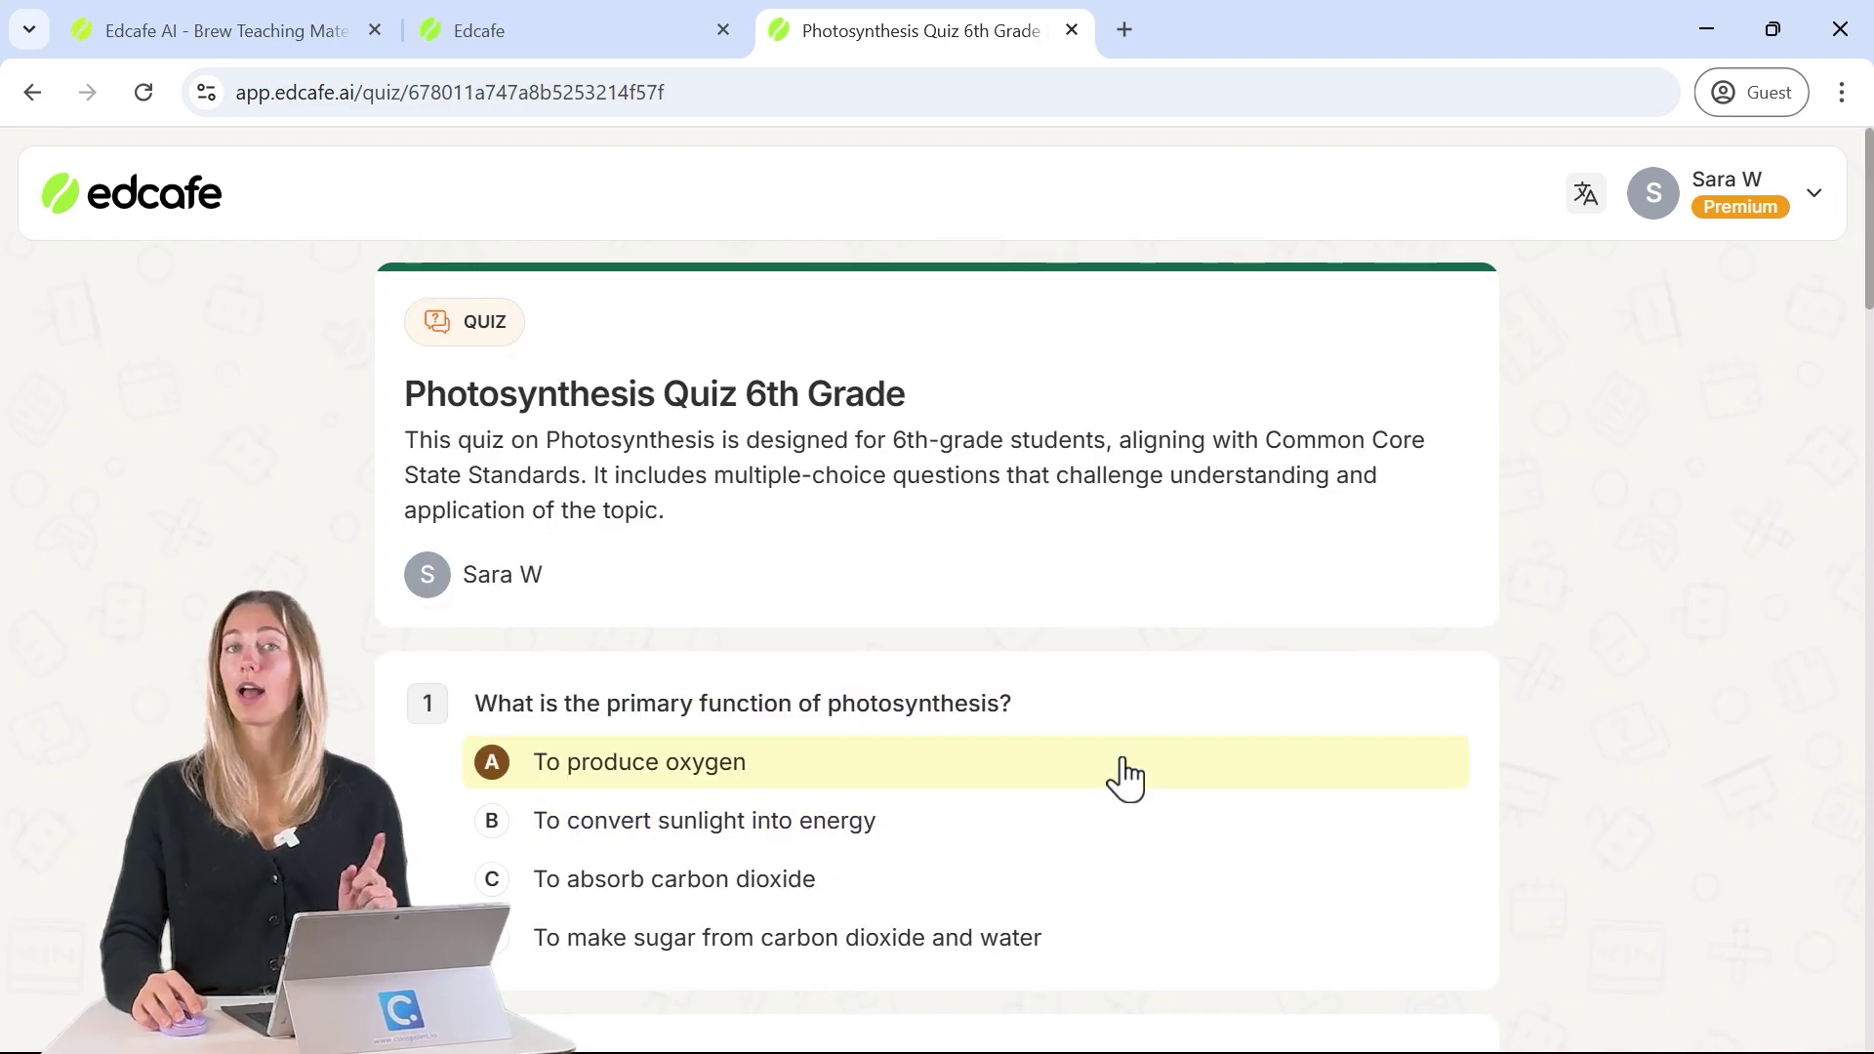
scroll(1117, 771, "down", 5)
left_click(931, 705)
scroll(947, 732, "down", 2)
left_click(957, 749)
scroll(956, 748, "down", 3)
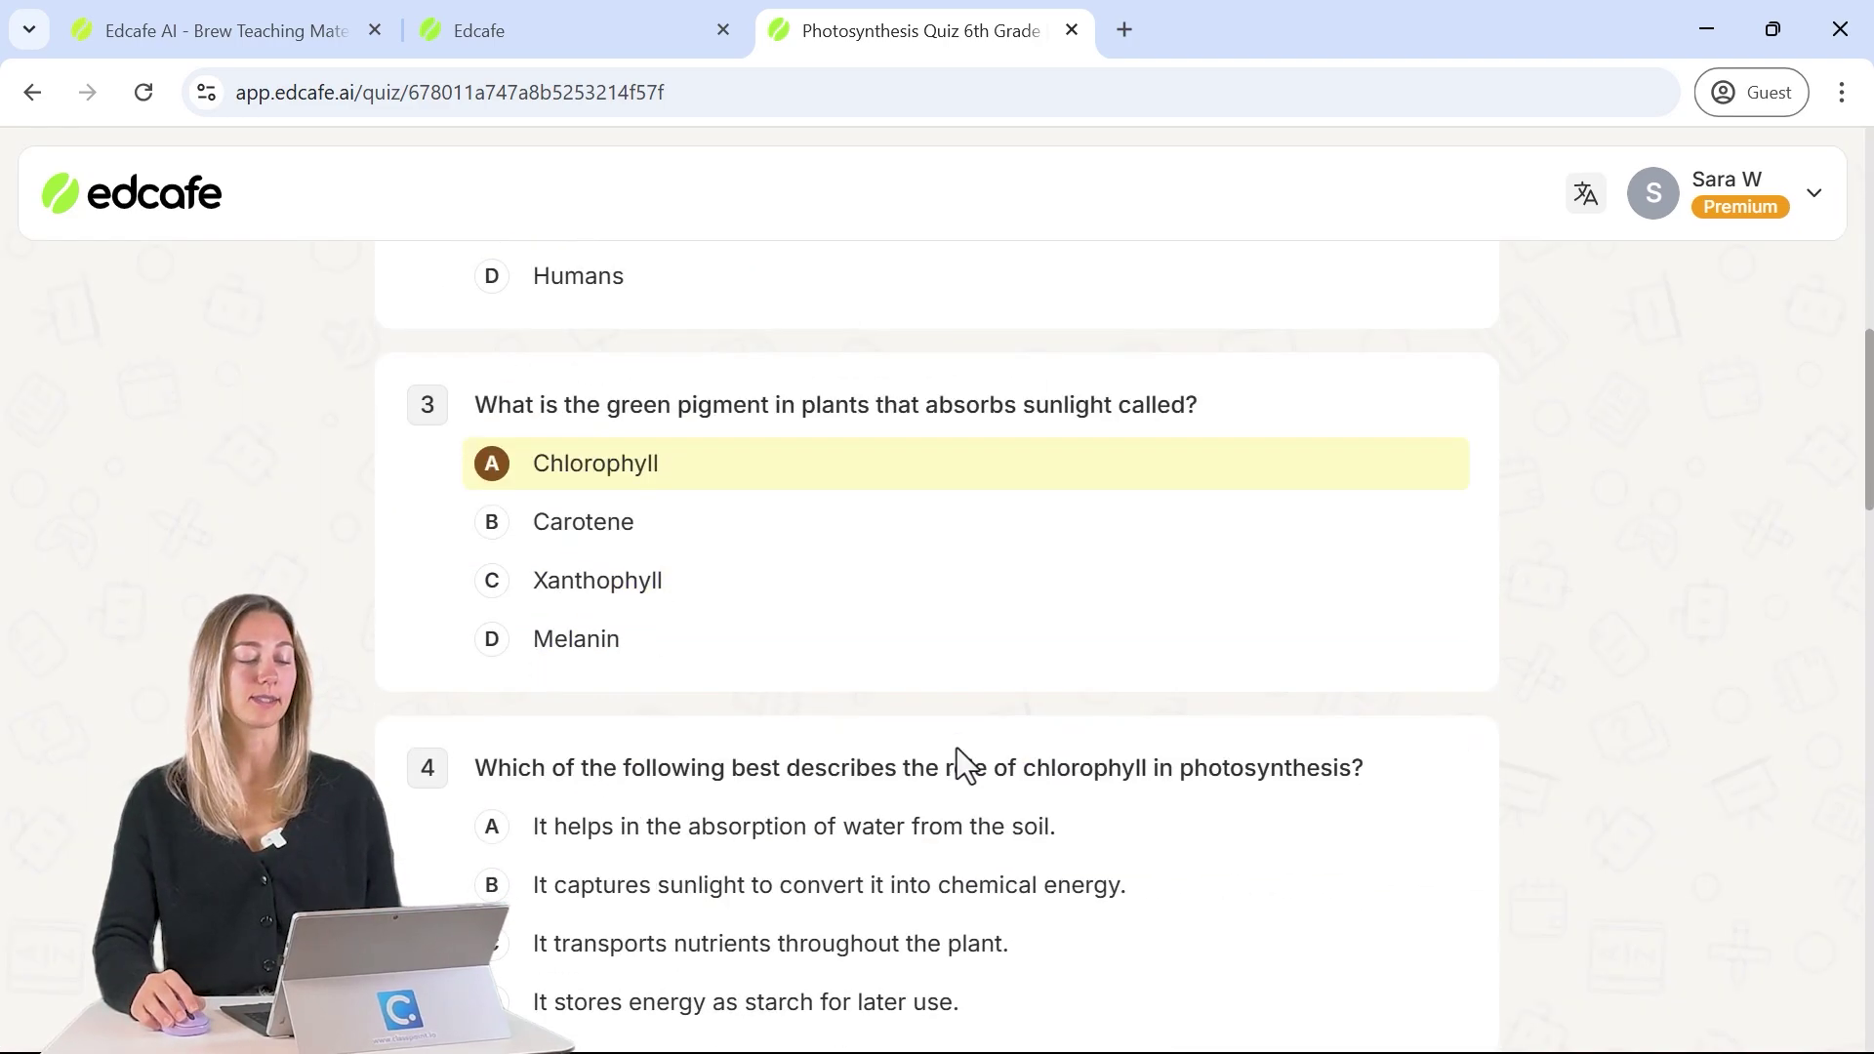
left_click(944, 683)
scroll(943, 671, "down", 3)
left_click(935, 622)
scroll(917, 664, "down", 3)
left_click(905, 683)
scroll(907, 723, "down", 3)
left_click(910, 751)
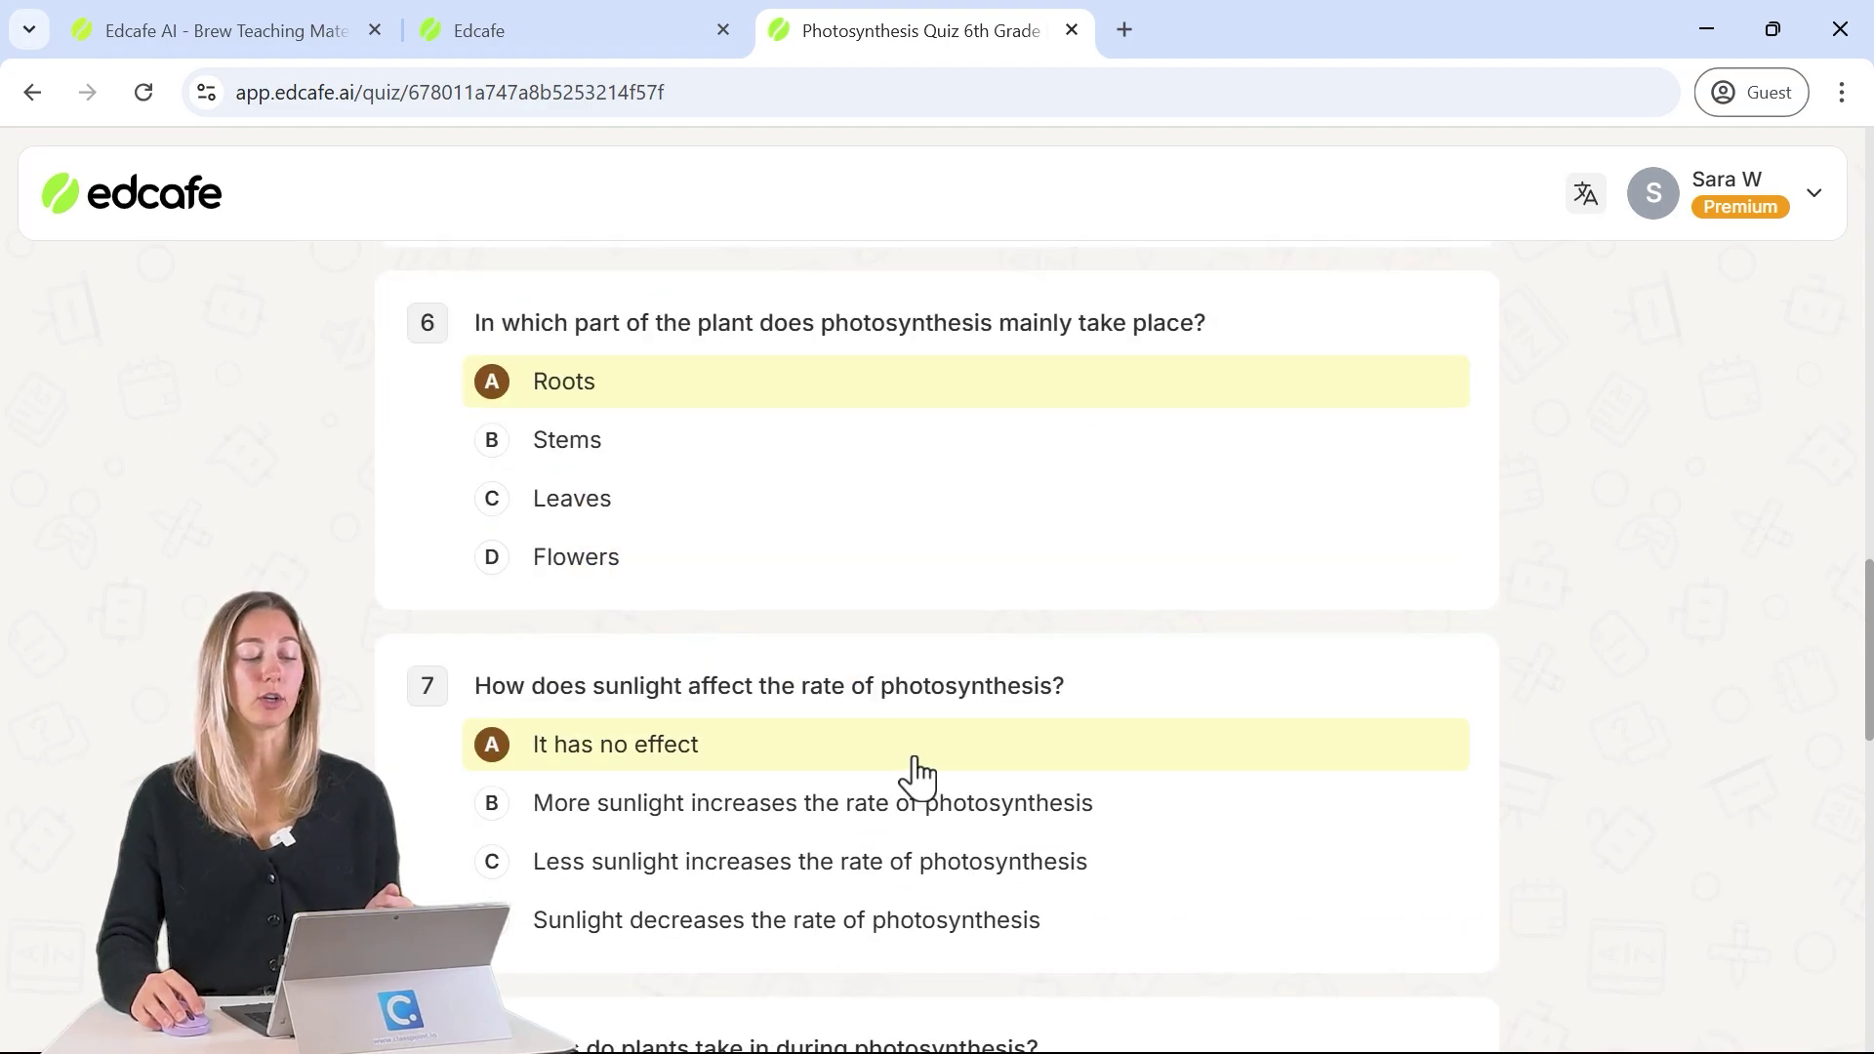
Answer the remaining quiz questions and submit the responses.
scroll(908, 703, "down", 6)
left_click(908, 644)
scroll(909, 649, "down", 7)
left_click(909, 649)
scroll(911, 658, "down", 1)
left_click(907, 610)
left_click(958, 867)
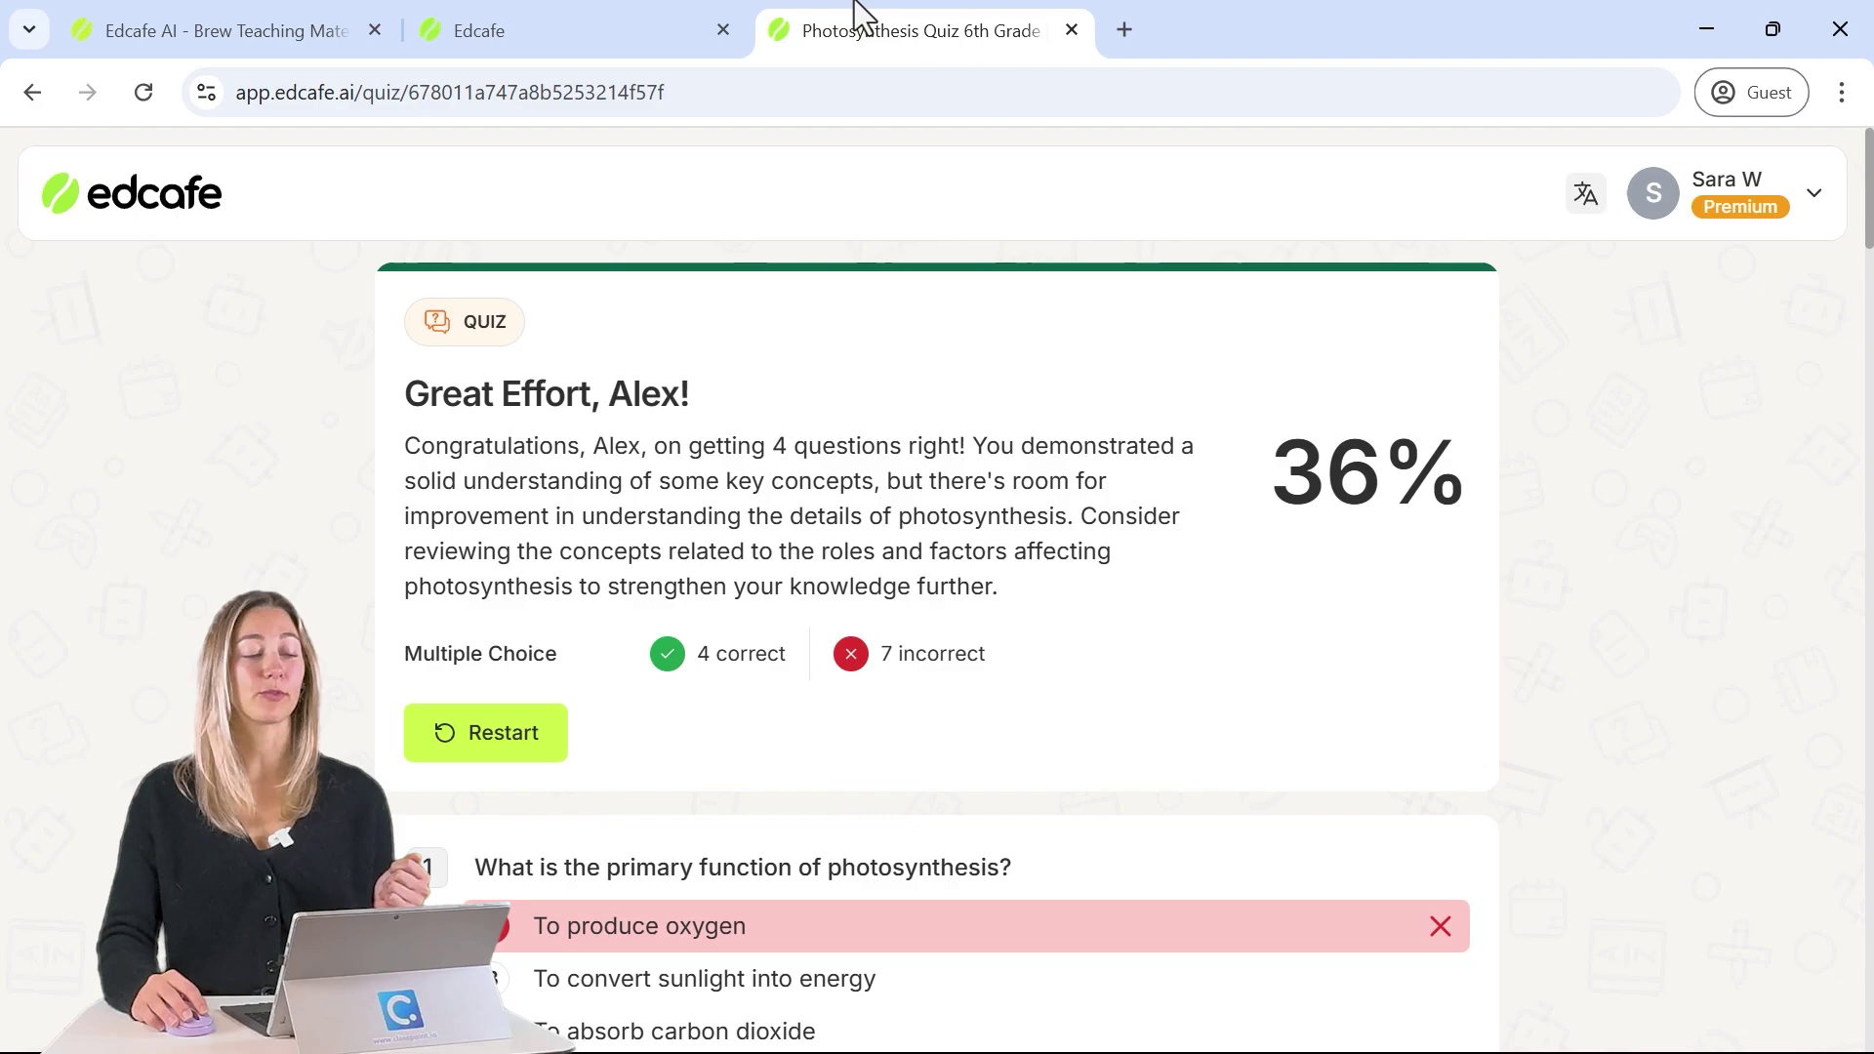
Return to the saved quiz in the library, close its assignment window and view the export formats.
left_click(618, 29)
left_click(1345, 293)
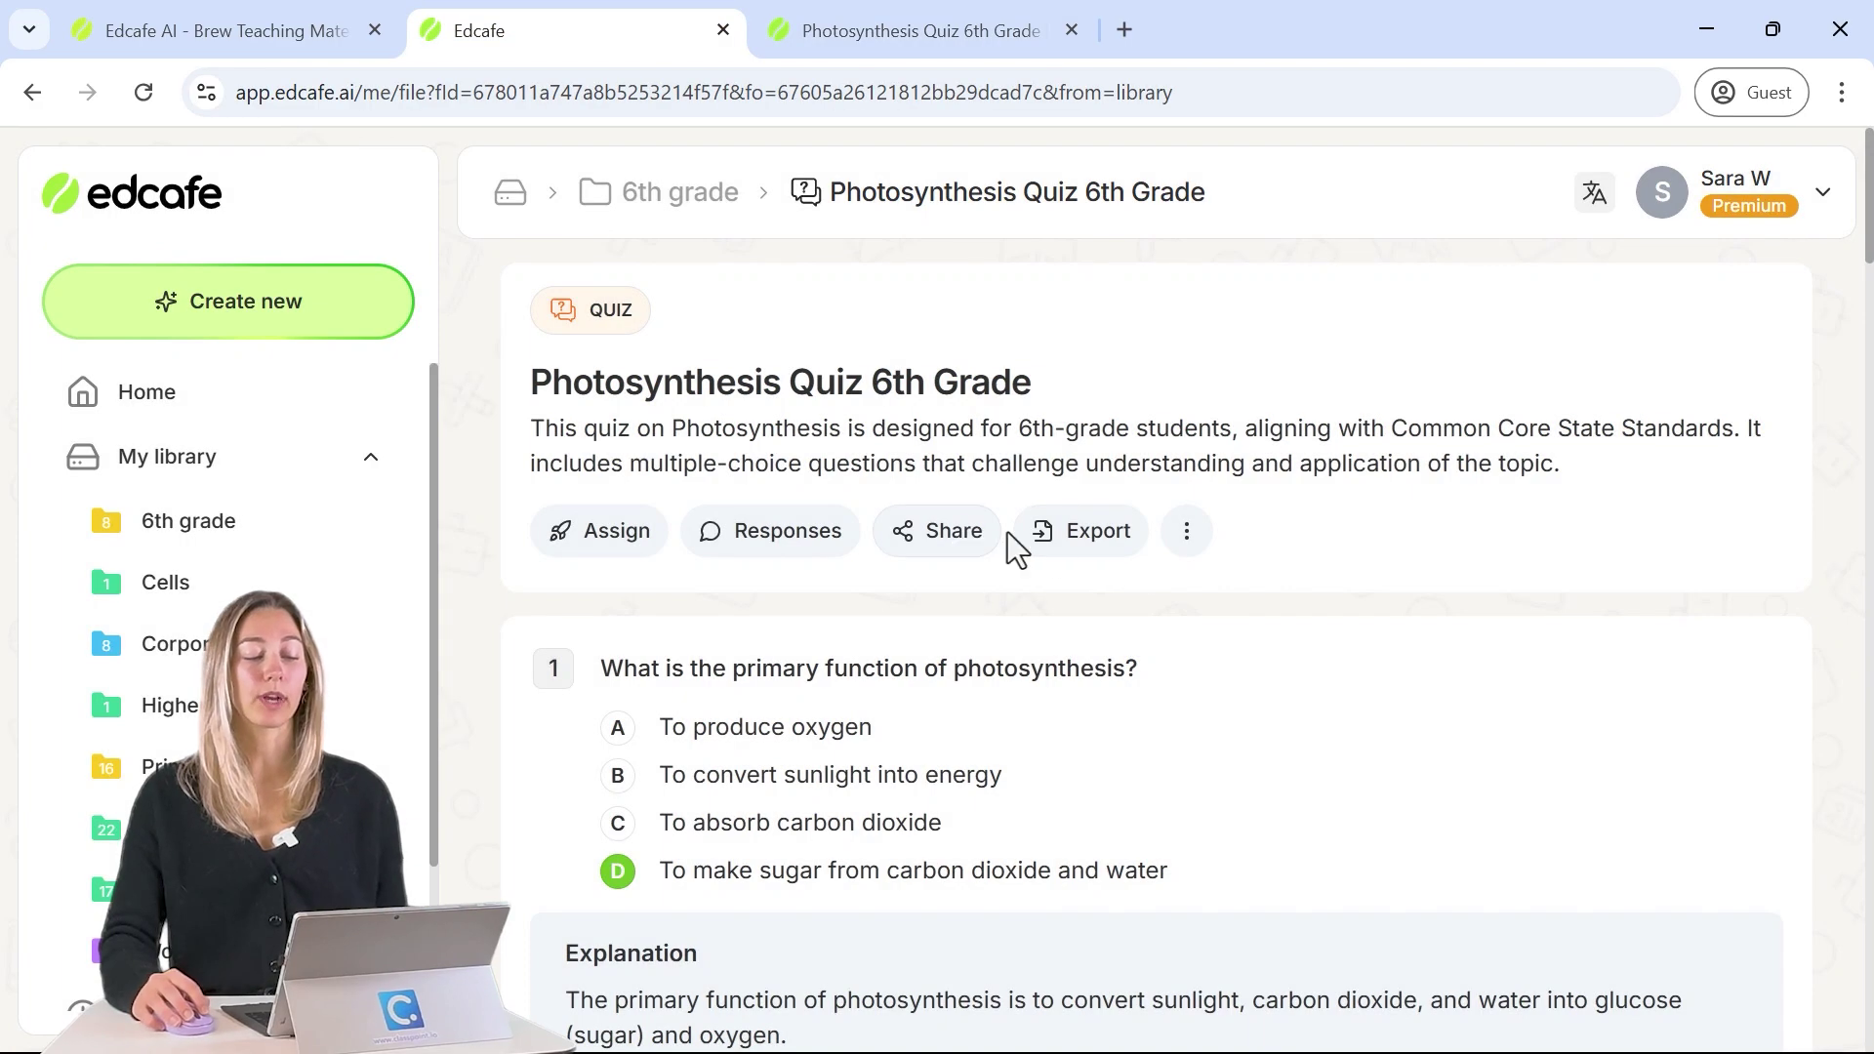
left_click(1056, 533)
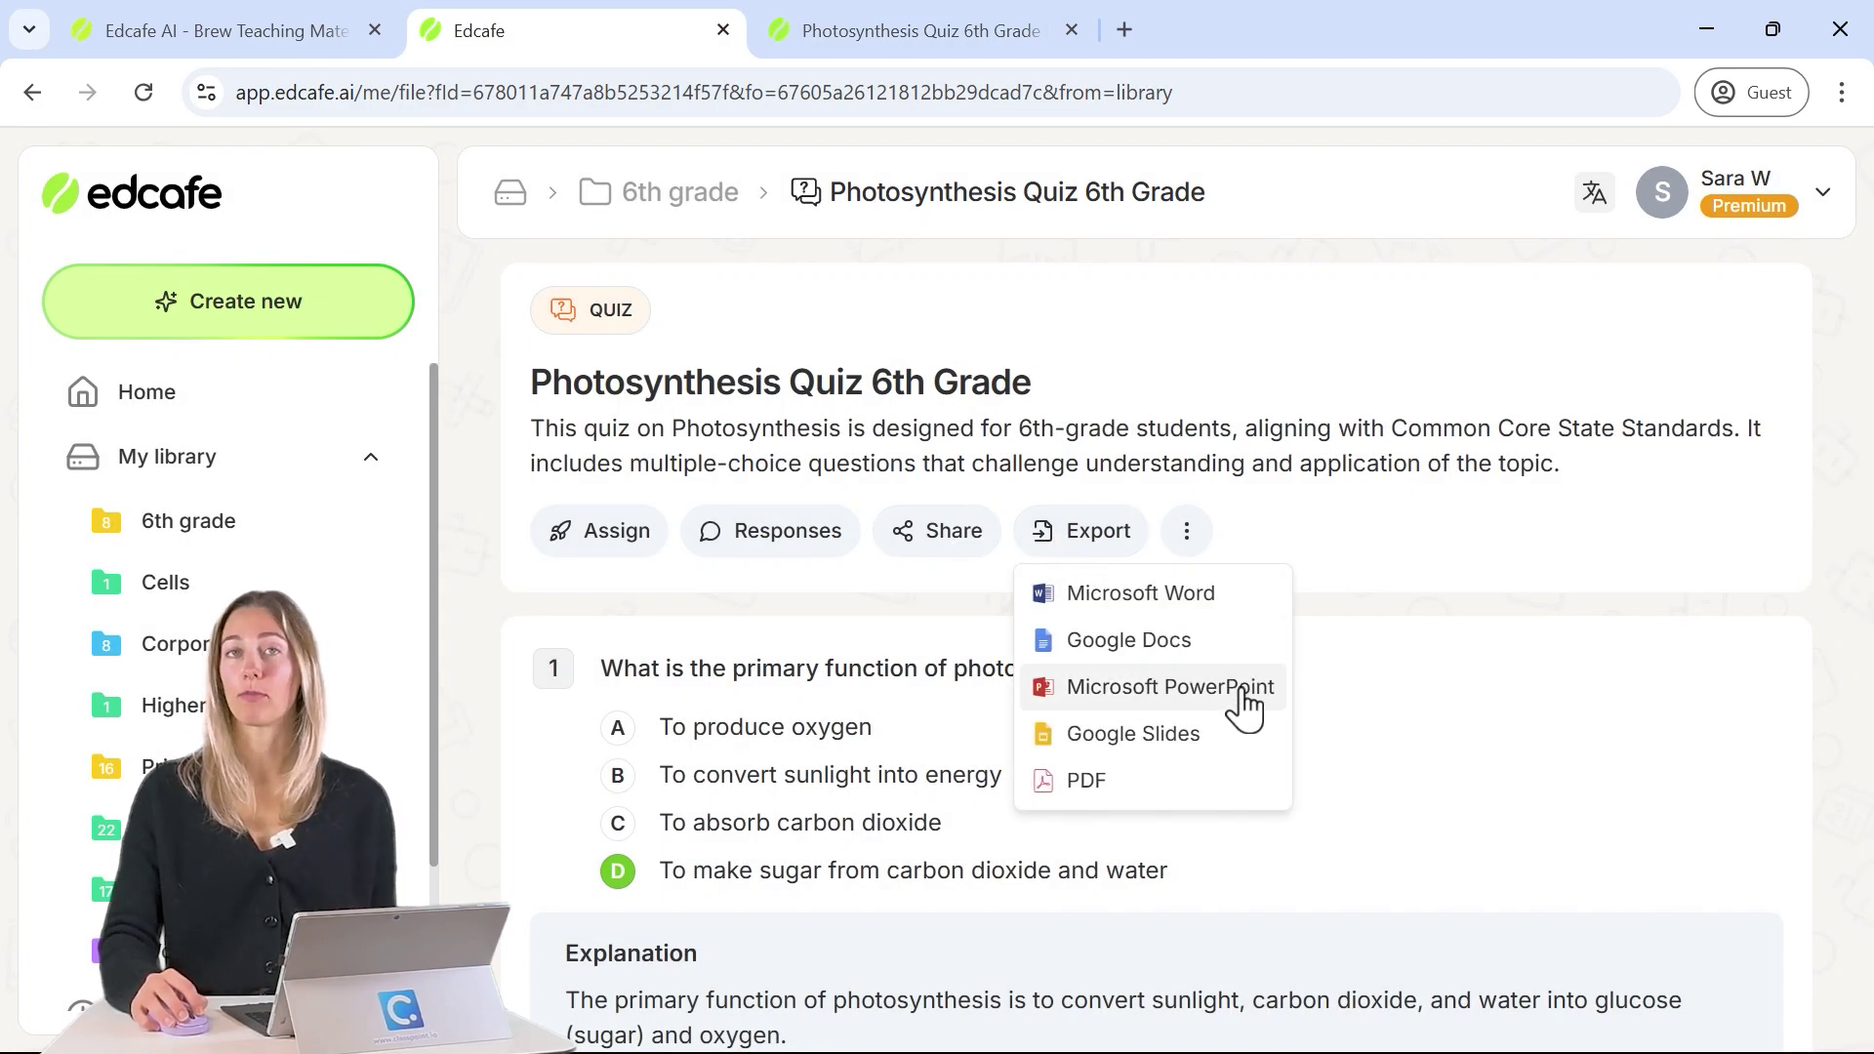